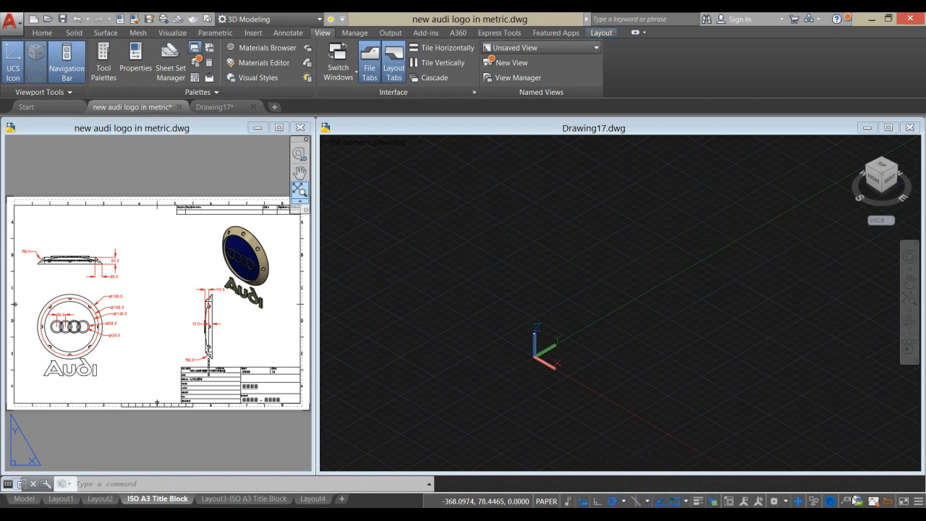
# Activate Drawing17 and set its viewport to the Front view.
pyautogui.click(391, 131)
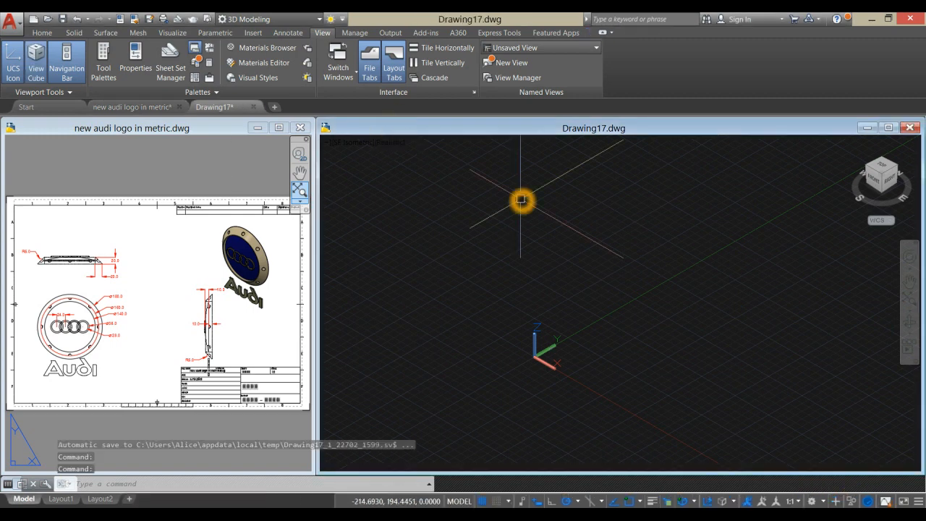
pyautogui.click(43, 35)
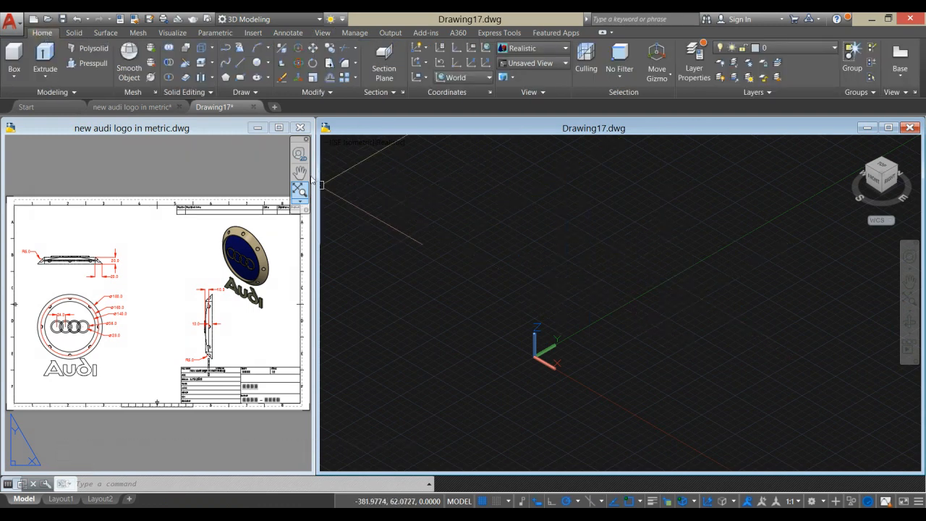
pyautogui.click(353, 142)
pyautogui.click(384, 216)
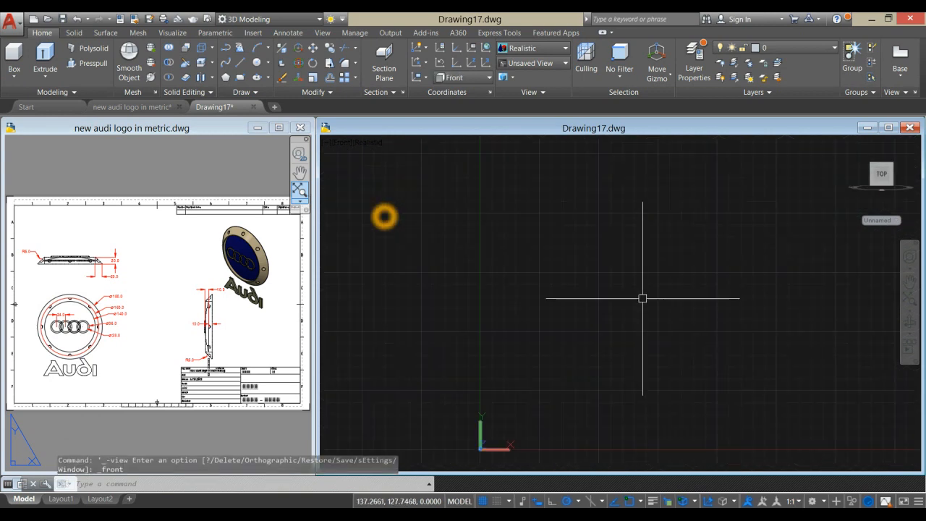
# Draw a circle with a diameter of 180 in the front view as the emblem's outer outline.
pyautogui.press('Return')
pyautogui.click(602, 274)
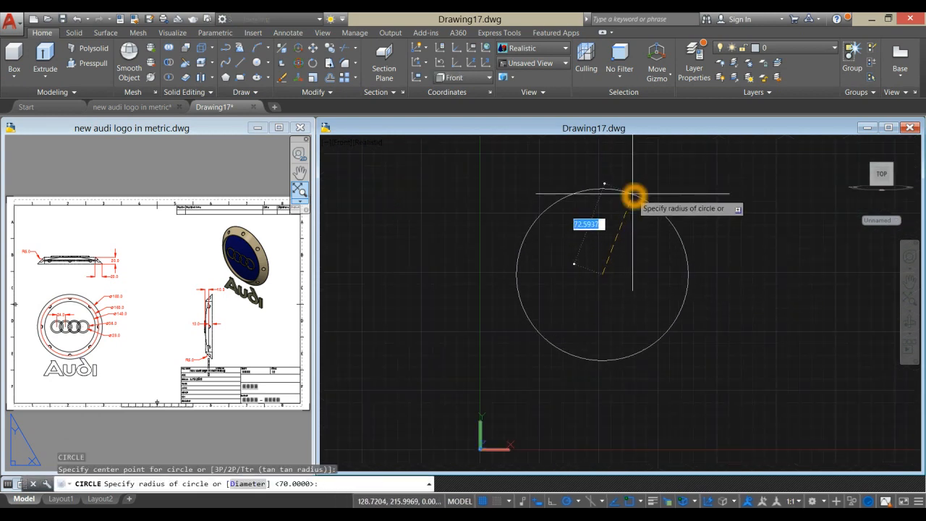
pyautogui.write('D')
pyautogui.press('Return')
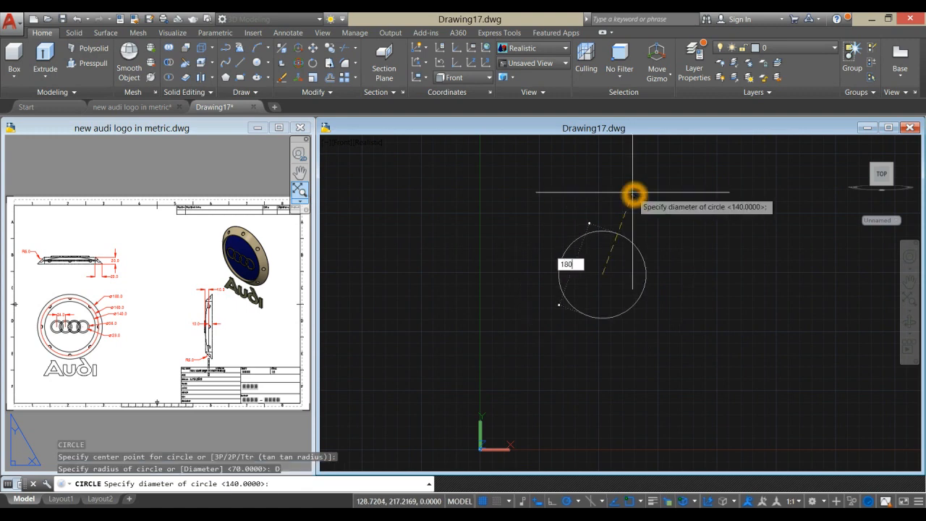
pyautogui.write('180')
pyautogui.press('Return')
# Check the emblem diameters in the reference drawing and draw a concentric circle with a diameter of 160 in Drawing17.
pyautogui.click(83, 322)
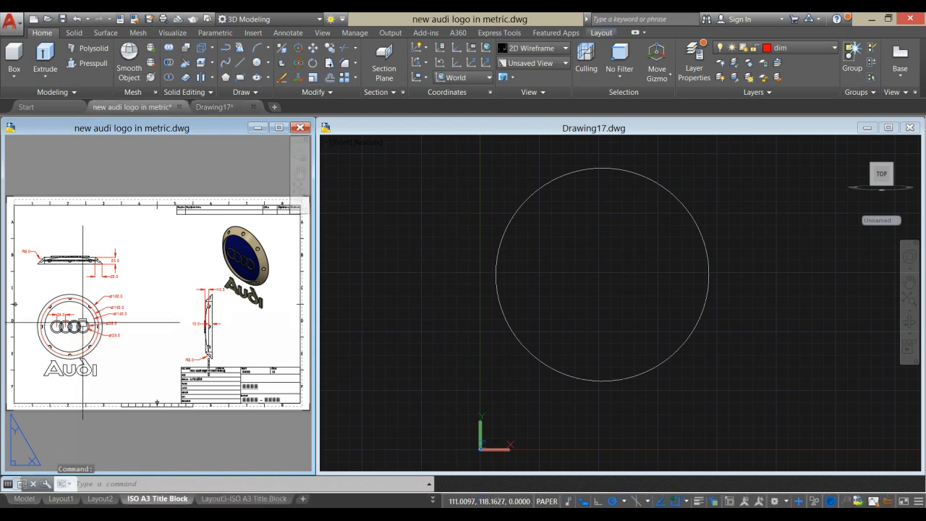
pyautogui.scroll(4, 83, 322)
pyautogui.moveTo(78, 314); pyautogui.dragTo(144, 271, button='middle')
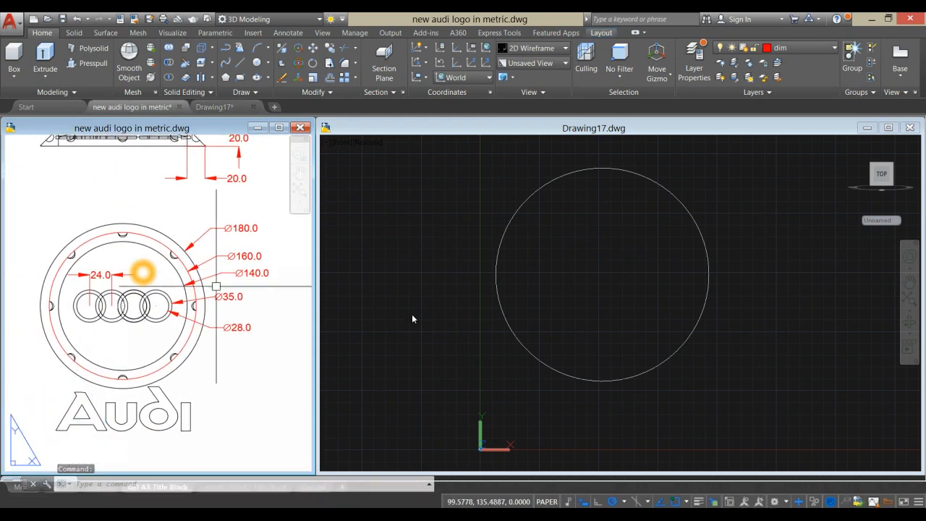
pyautogui.click(681, 318)
pyautogui.rightClick(573, 269)
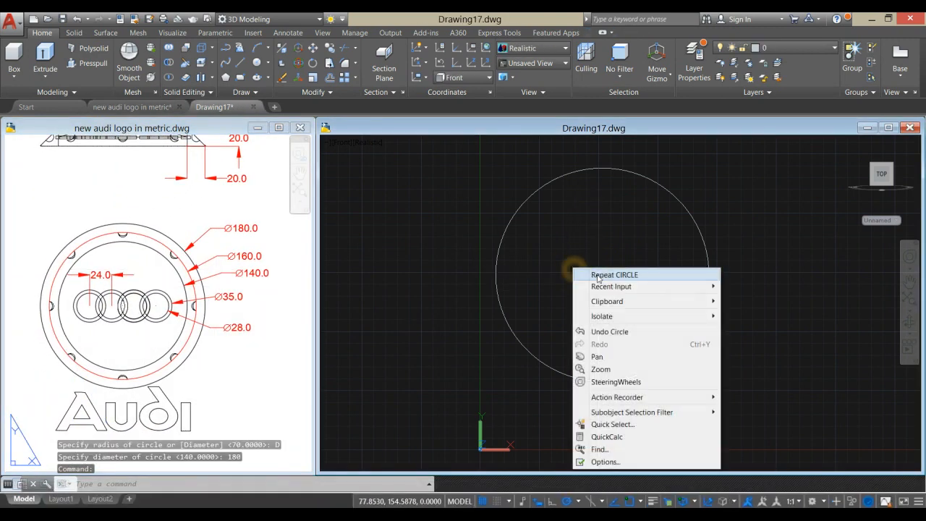
pyautogui.click(599, 276)
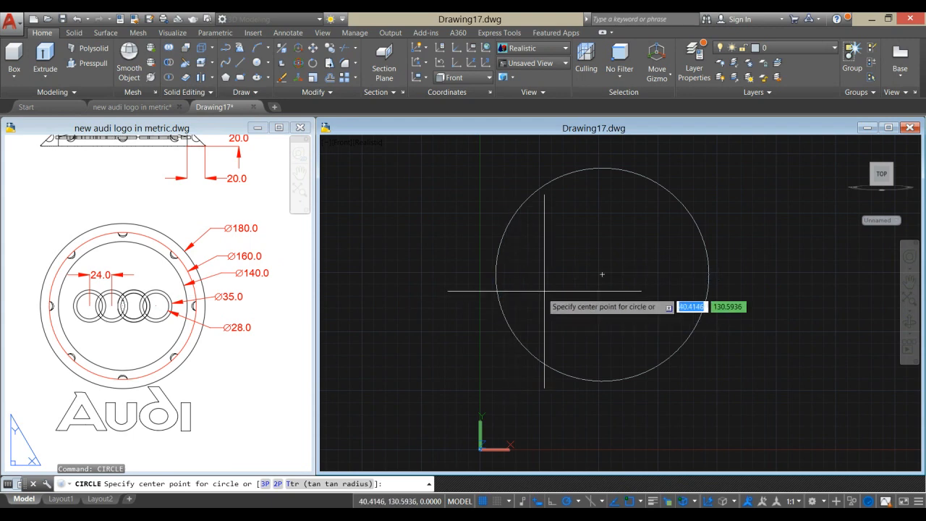
pyautogui.click(602, 274)
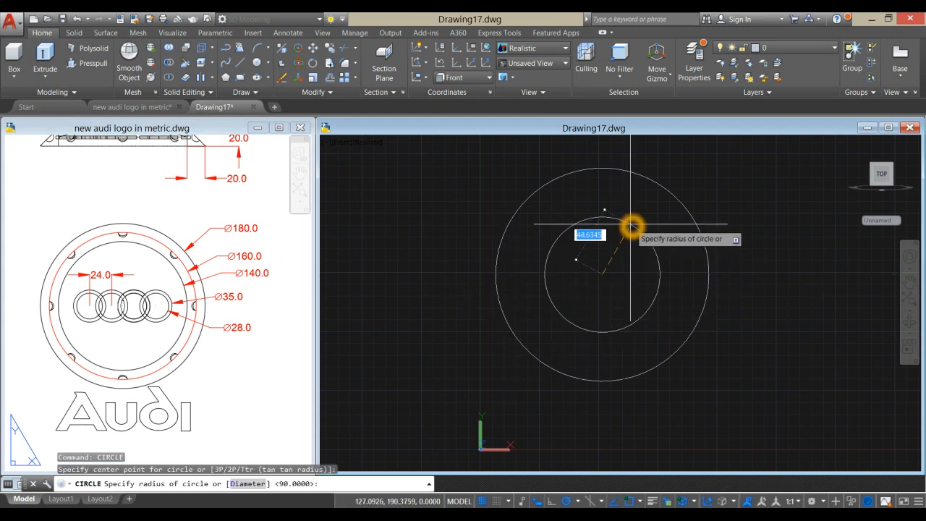
pyautogui.press('Return')
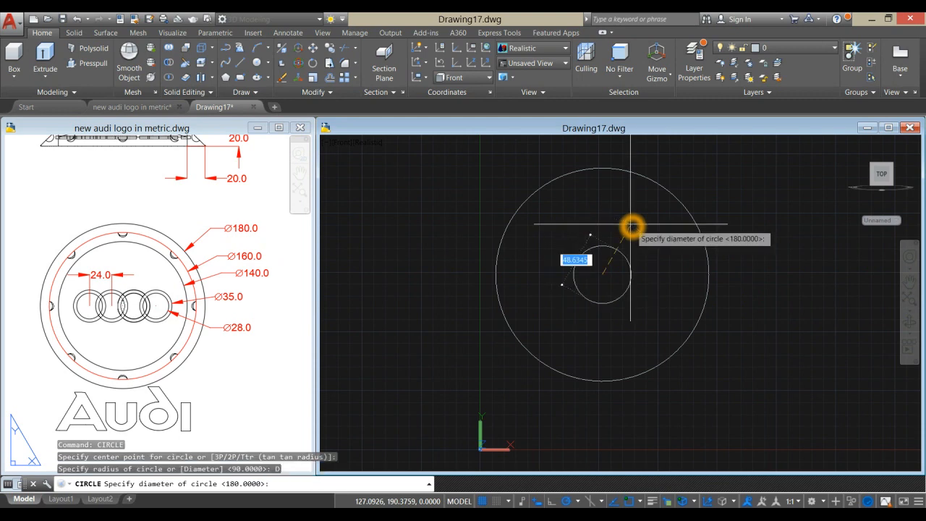
pyautogui.press('Return')
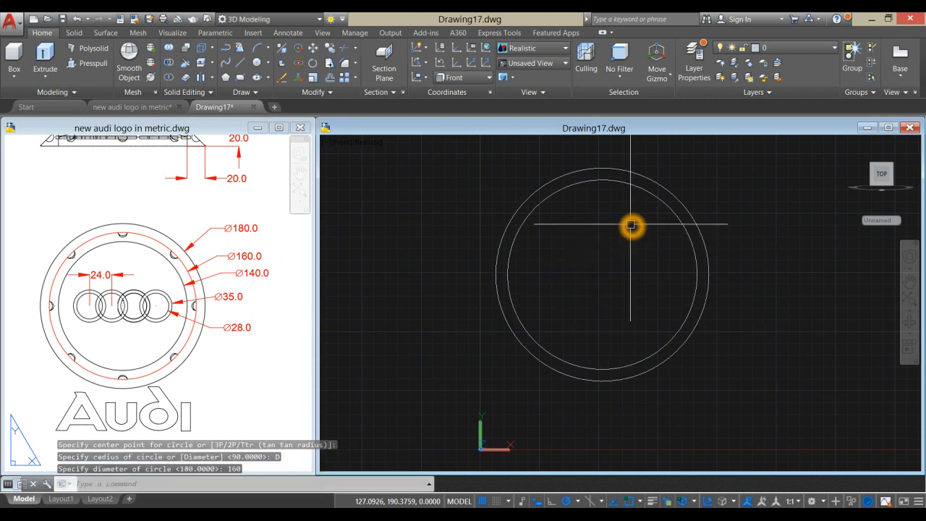
# Draw a third concentric circle with a diameter of 140 inside the other two.
pyautogui.rightClick(631, 221)
pyautogui.click(639, 226)
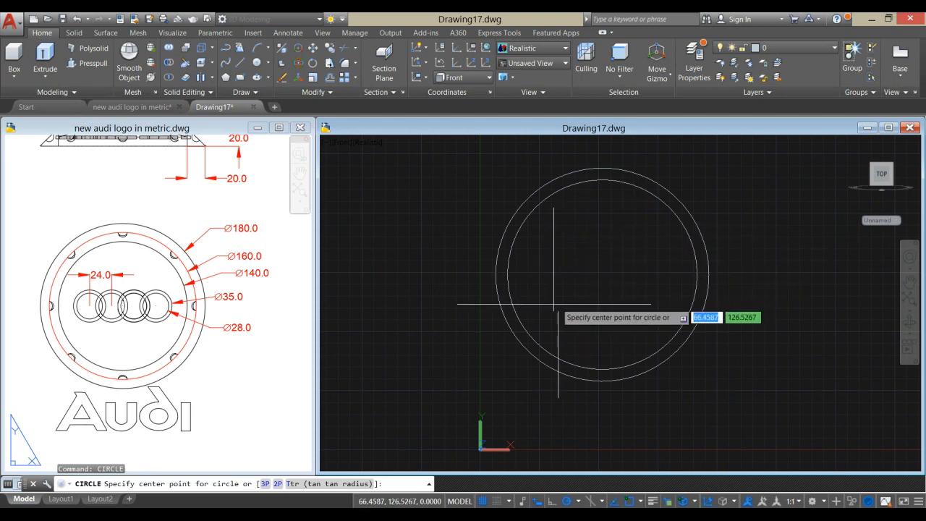
pyautogui.click(600, 278)
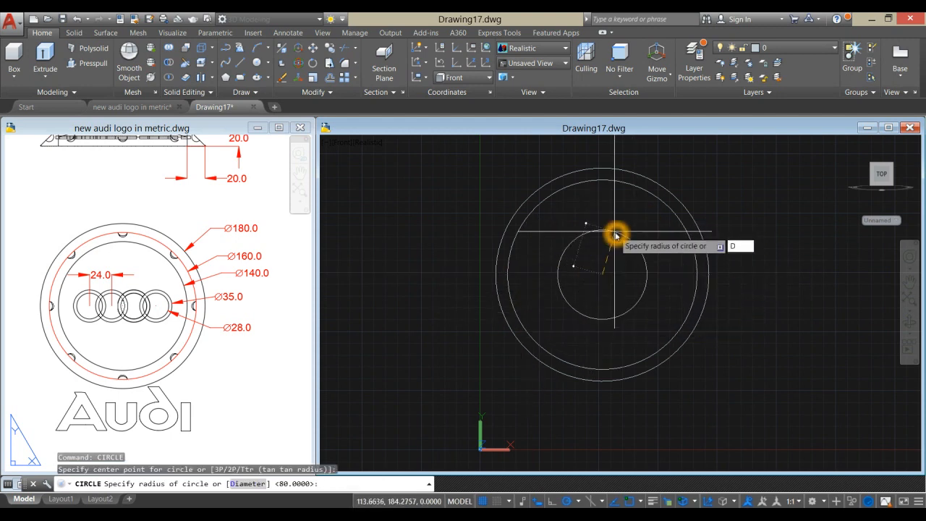
pyautogui.press('Return')
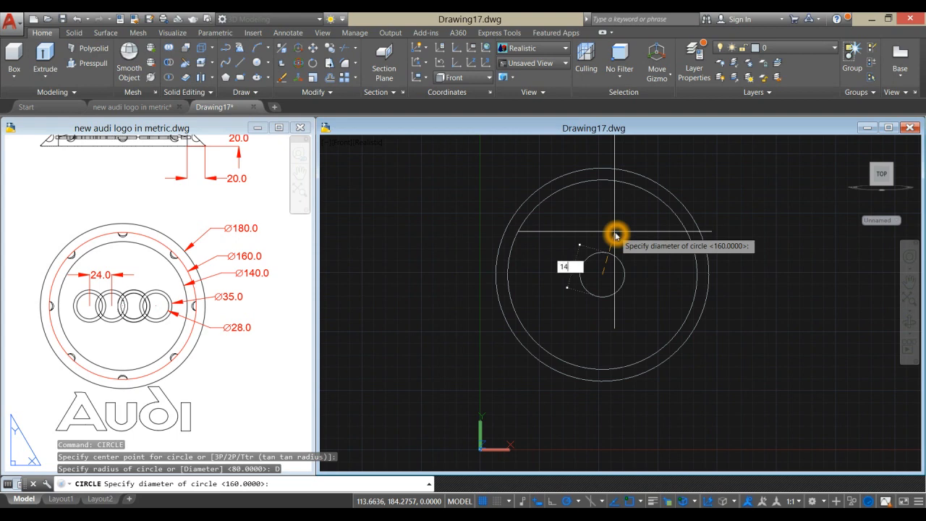
pyautogui.press('Return')
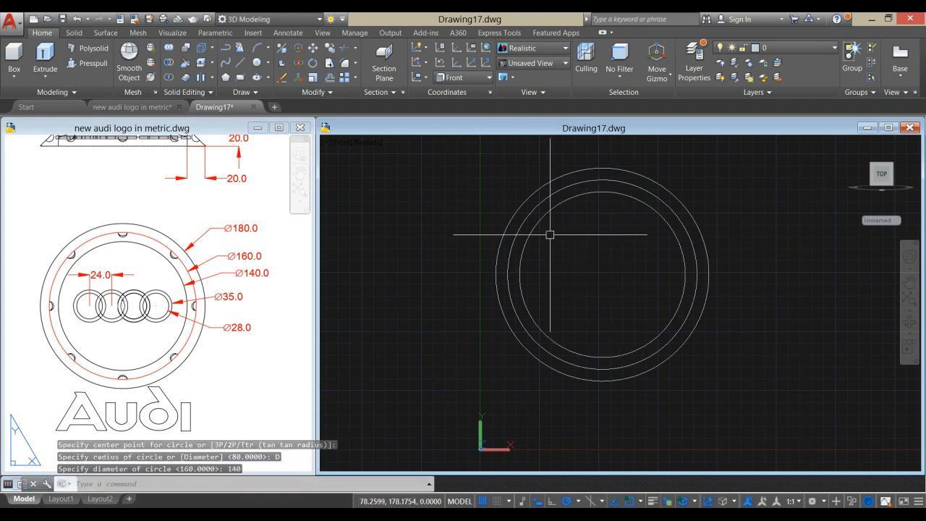
# Turn off the grid and extrude the outermost and innermost circles to a height of 20, leaving the middle circle out.
pyautogui.click(476, 499)
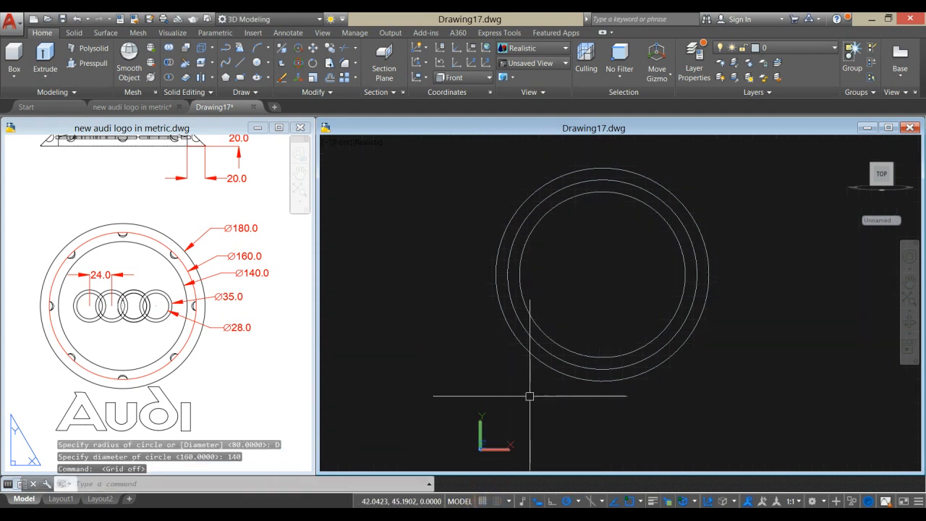
pyautogui.keyDown('shift'); pyautogui.moveTo(523, 302); pyautogui.dragTo(518, 357, button='middle'); pyautogui.keyUp('shift')
pyautogui.scroll(2, 523, 302)
pyautogui.press('Escape')
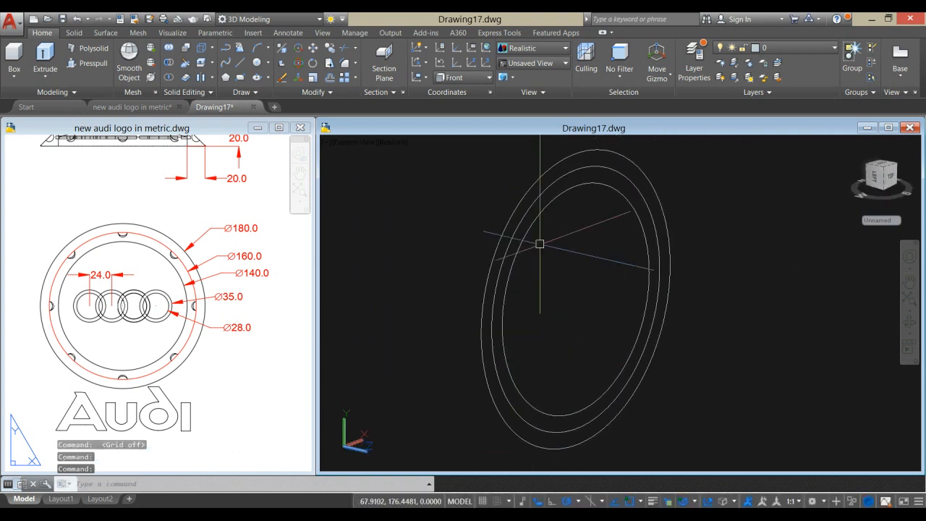
pyautogui.click(555, 167)
pyautogui.click(584, 182)
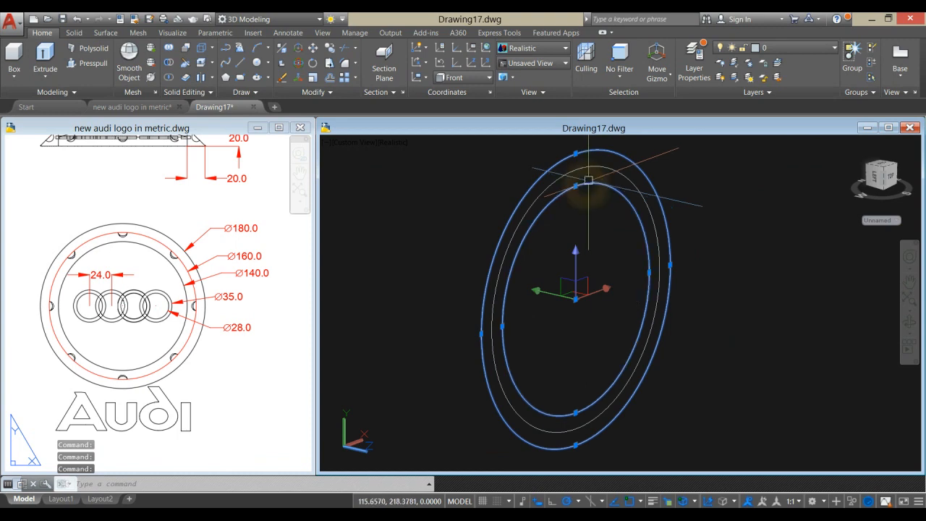
pyautogui.click(46, 56)
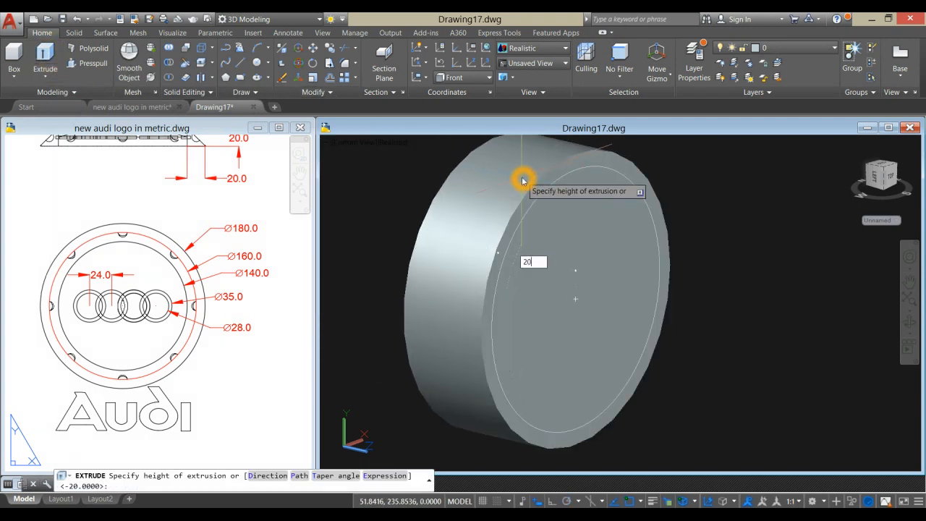
pyautogui.write('20')
pyautogui.press('Return')
# Check the ring profile in the reference drawing and subtract the inner cylinder from the outer one to form a ring.
pyautogui.click(171, 212)
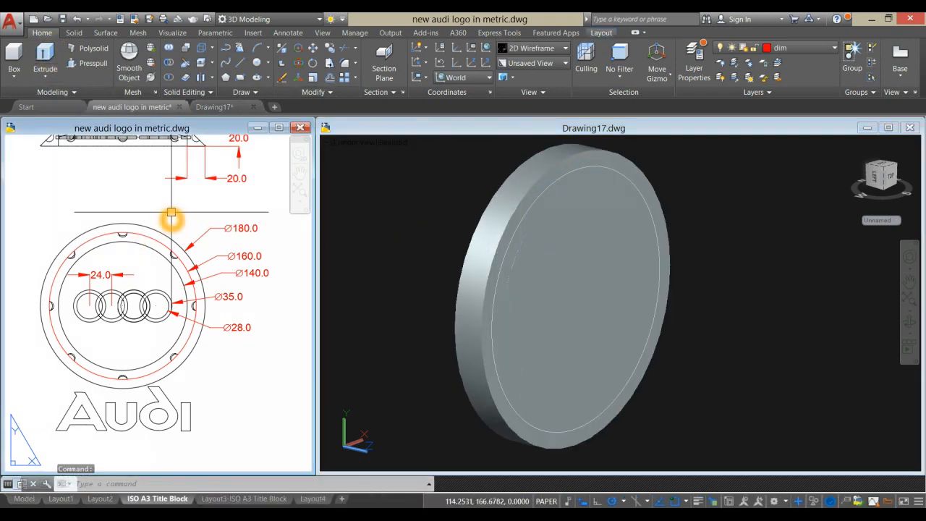
pyautogui.scroll(-3, 171, 212)
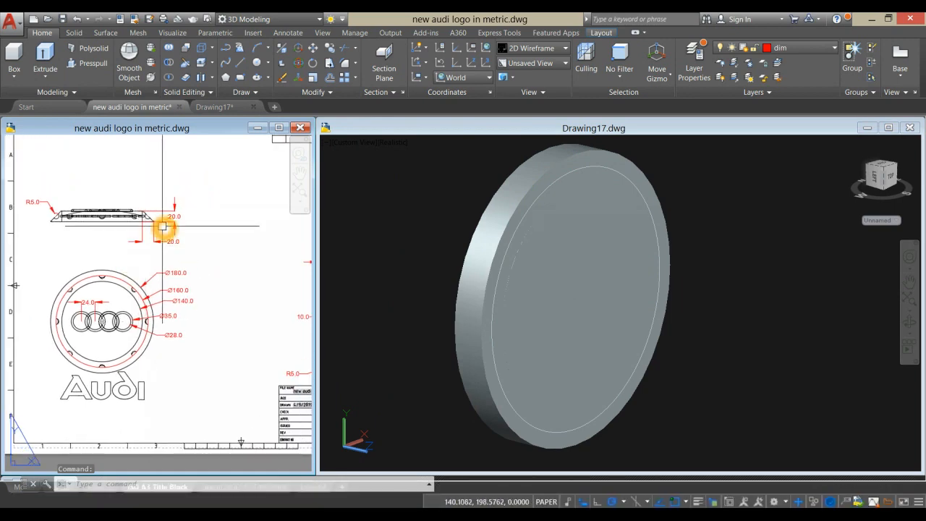
pyautogui.scroll(2, 164, 228)
pyautogui.scroll(-2, 169, 216)
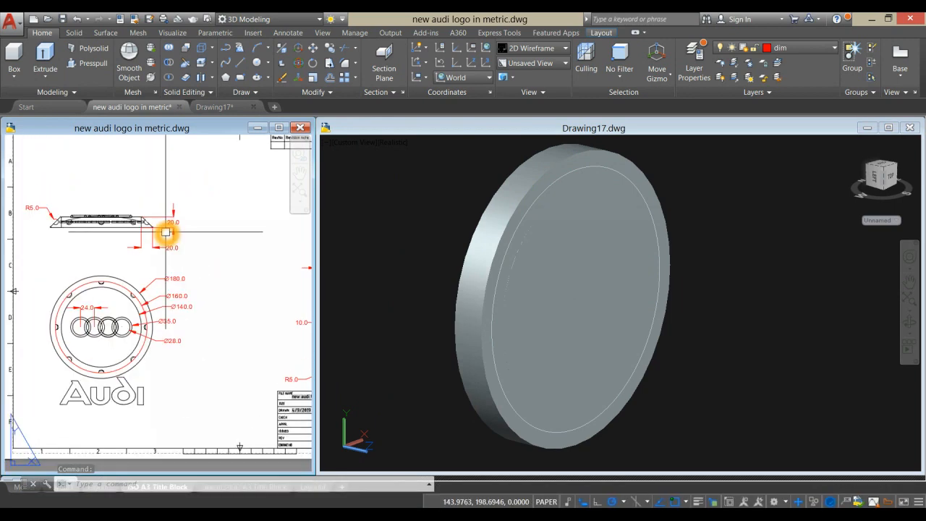
pyautogui.click(424, 248)
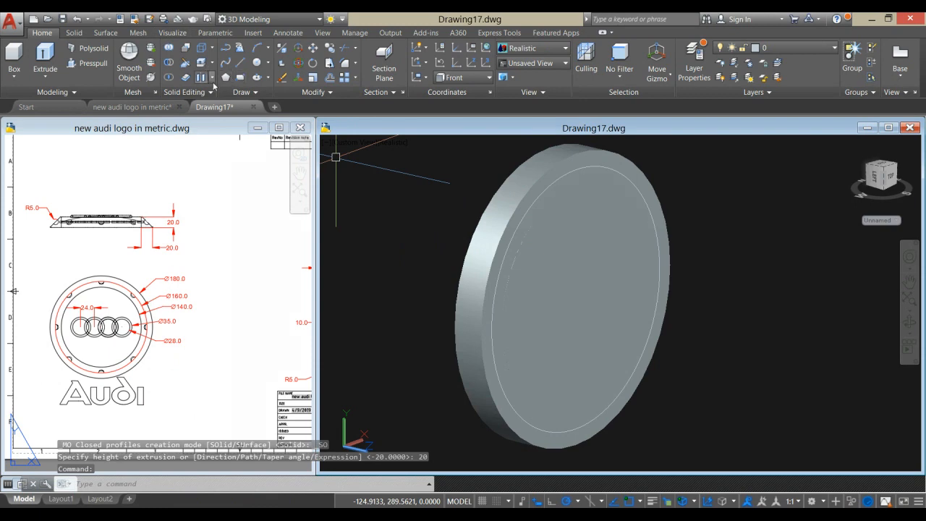
pyautogui.click(169, 64)
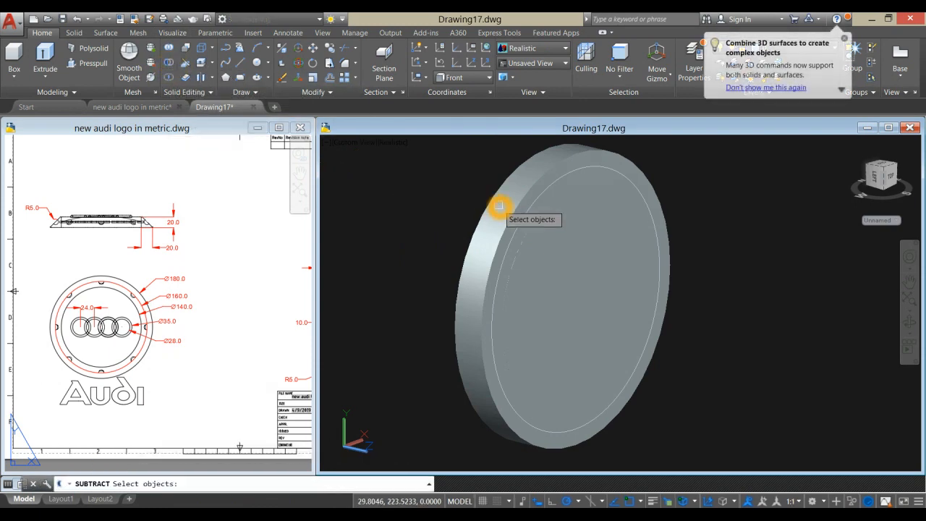
pyautogui.click(498, 206)
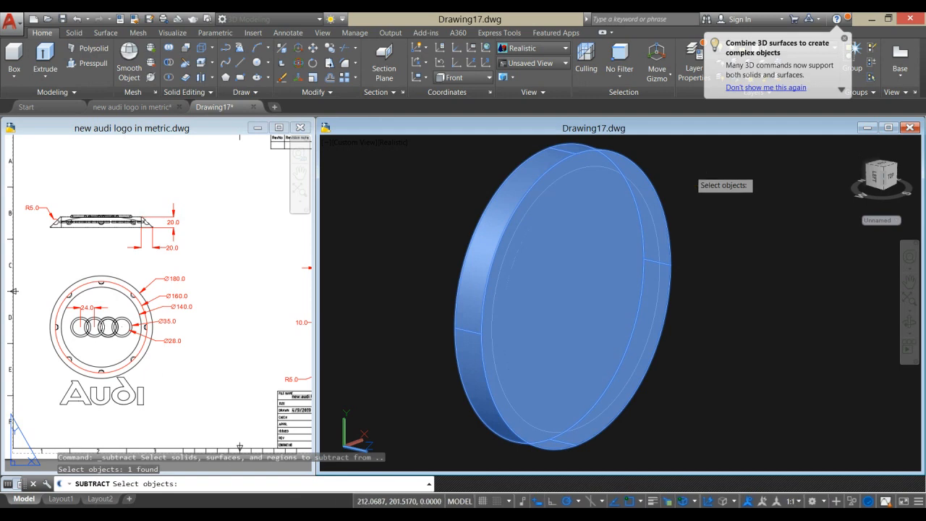
pyautogui.press('Return')
pyautogui.click(581, 295)
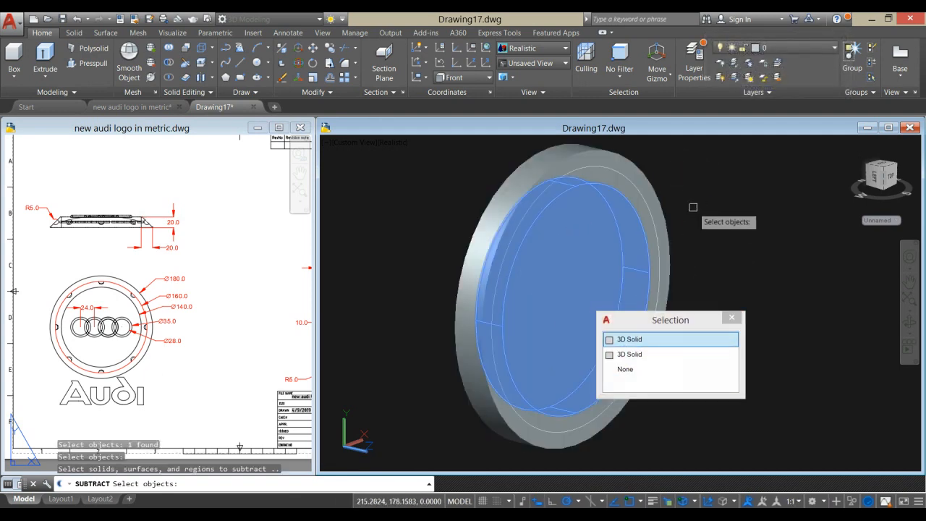
pyautogui.press('Return')
pyautogui.press('Return')
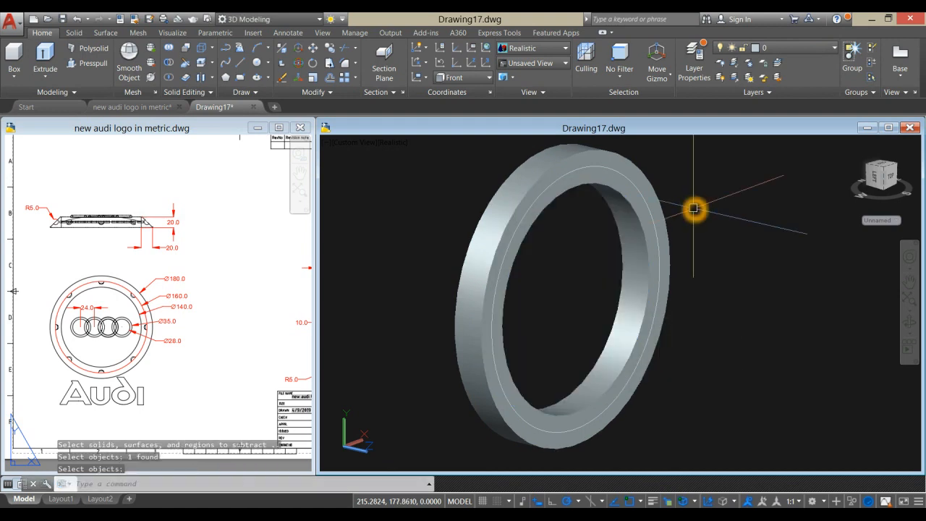
pyautogui.click(74, 33)
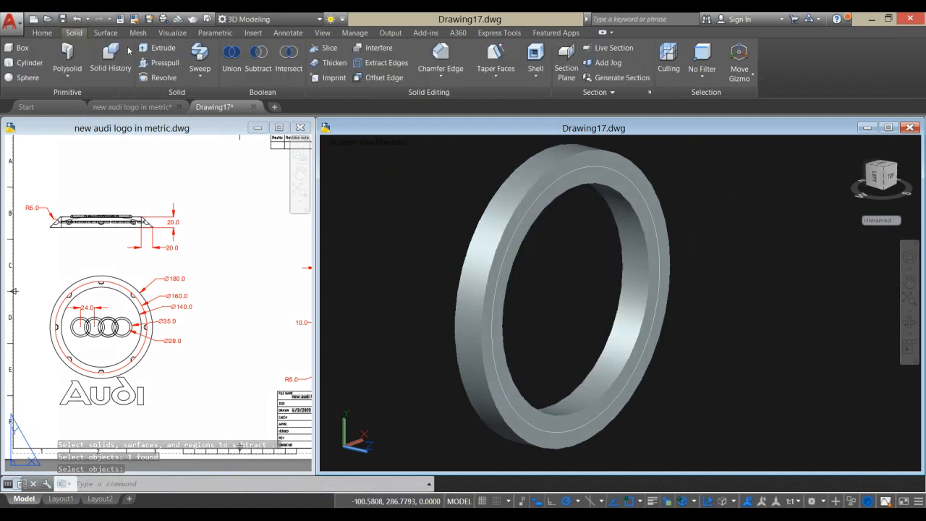
pyautogui.click(439, 65)
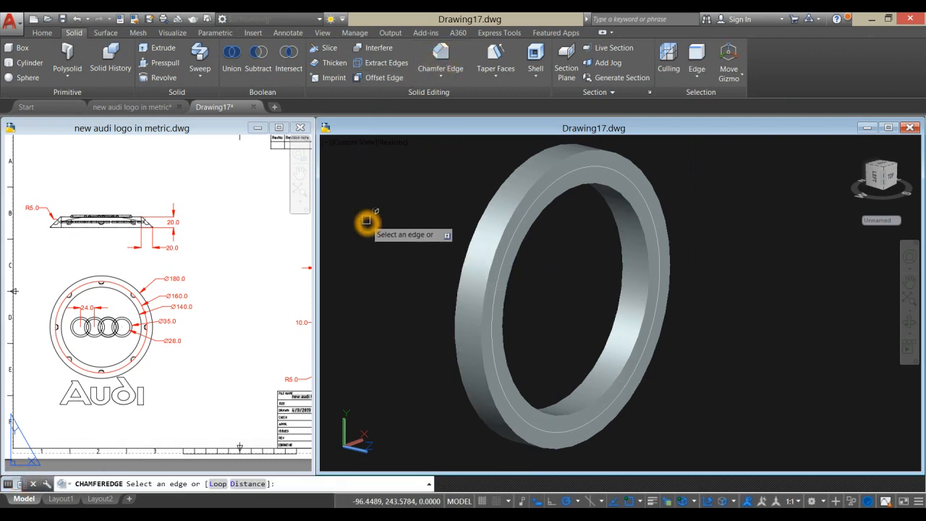
pyautogui.press('Escape')
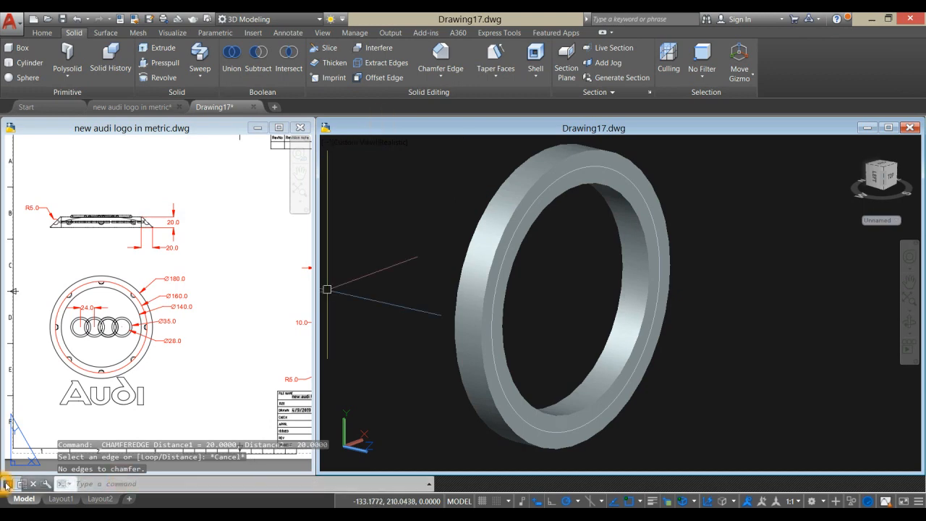
# Float the command line over the model view and chamfer the ring's outer front edge with both distances set to 20.
pyautogui.moveTo(29, 484); pyautogui.dragTo(377, 445)
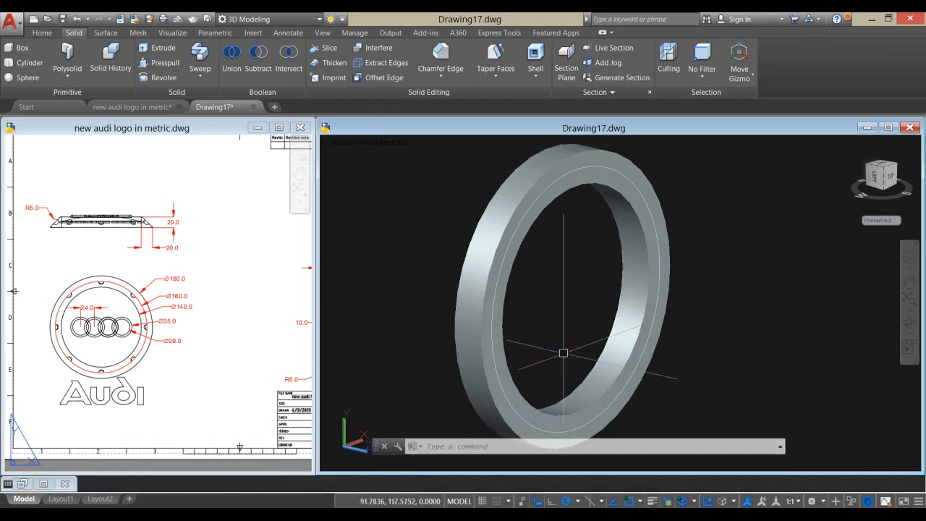
pyautogui.click(440, 58)
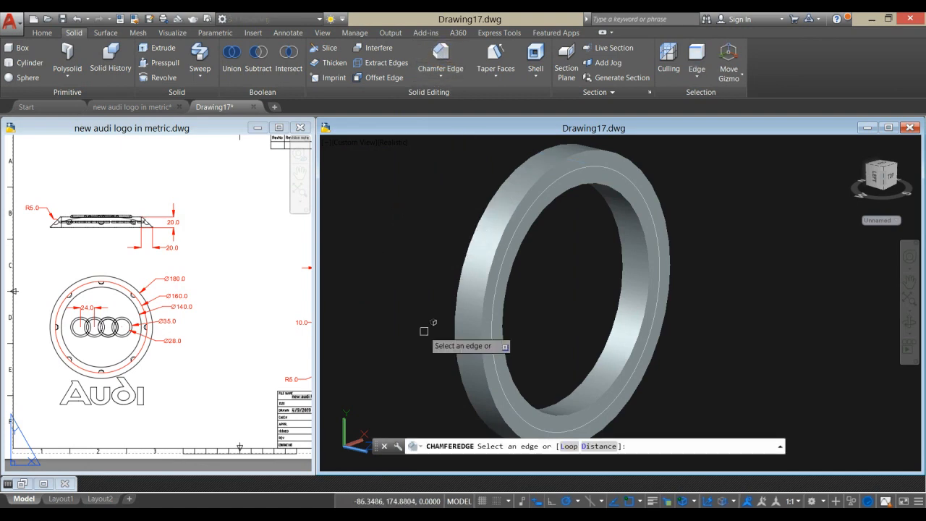
pyautogui.click(599, 447)
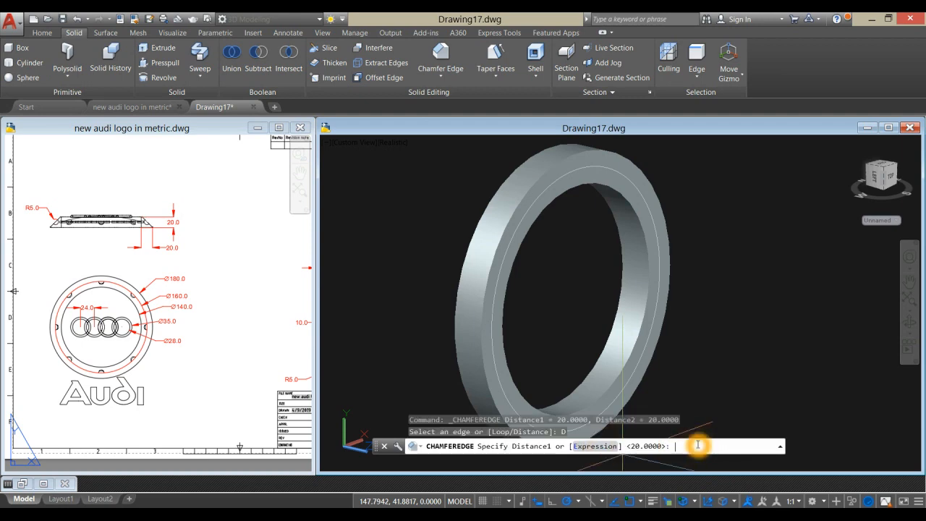
pyautogui.write('20')
pyautogui.press('Return')
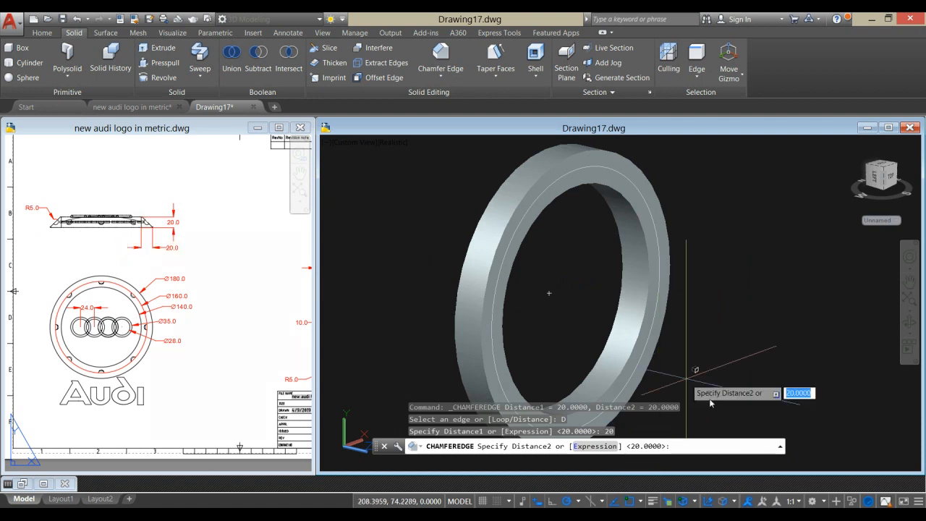
pyautogui.click(708, 435)
pyautogui.write('20')
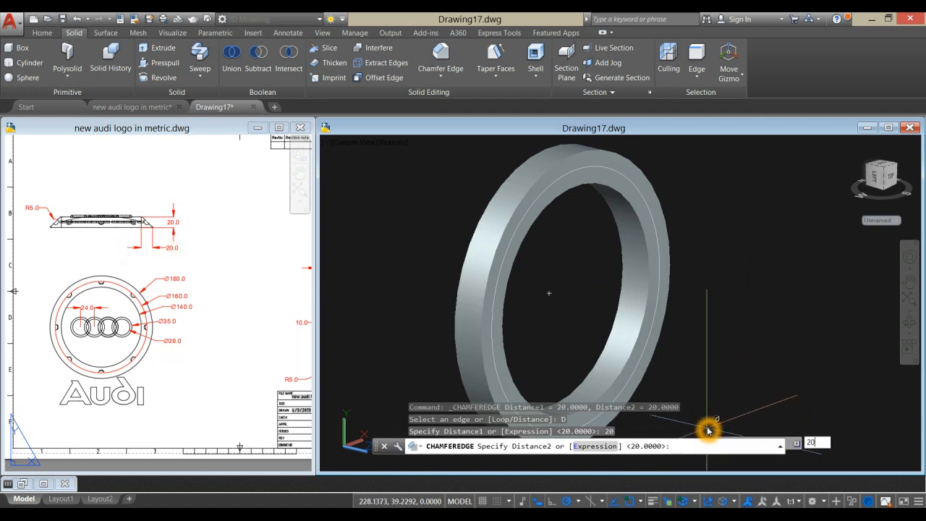
pyautogui.press('Return')
pyautogui.click(564, 153)
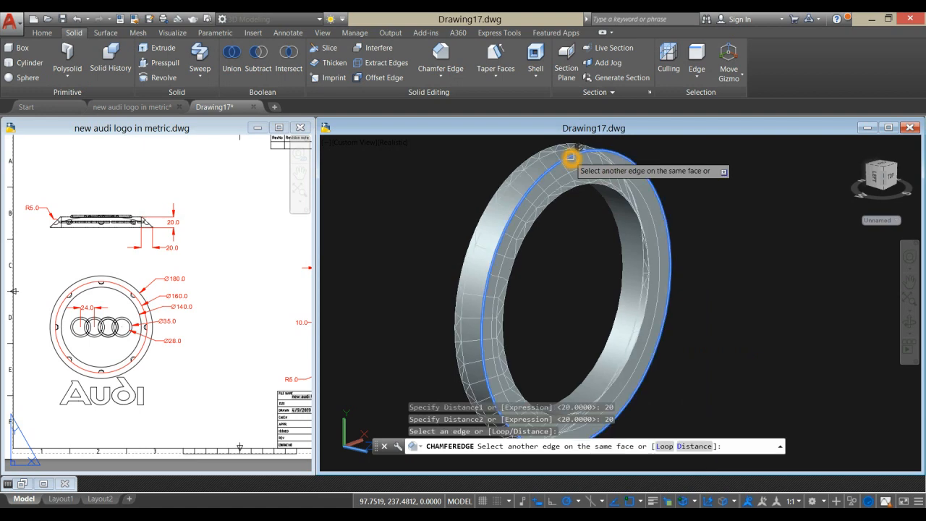
pyautogui.rightClick(680, 149)
pyautogui.click(694, 157)
pyautogui.rightClick(699, 155)
pyautogui.click(724, 161)
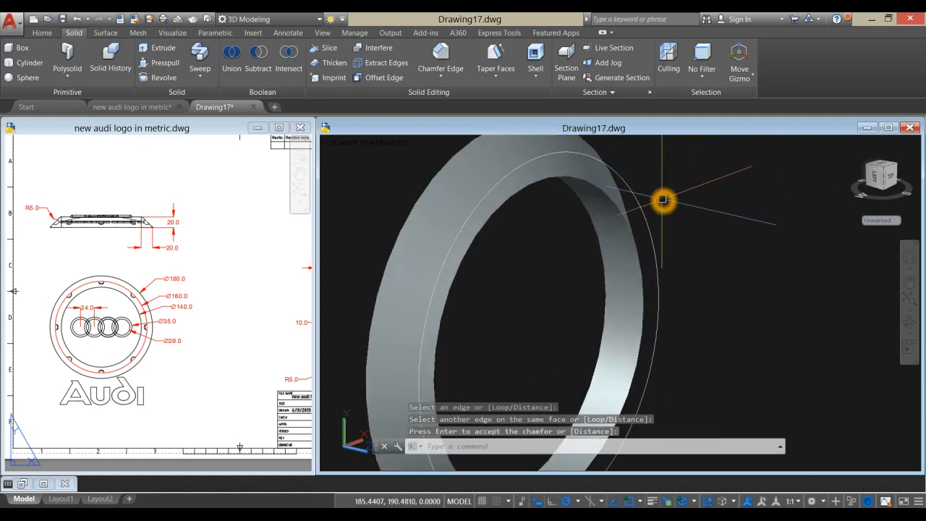
# Move the middle circle 10 along the negative Z direction onto the chamfered face of the ring.
pyautogui.click(655, 208)
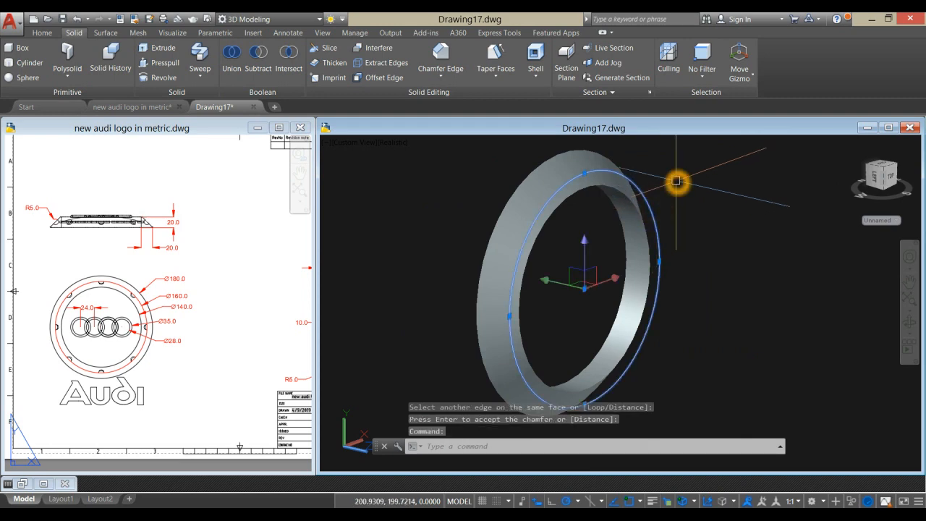
pyautogui.rightClick(683, 177)
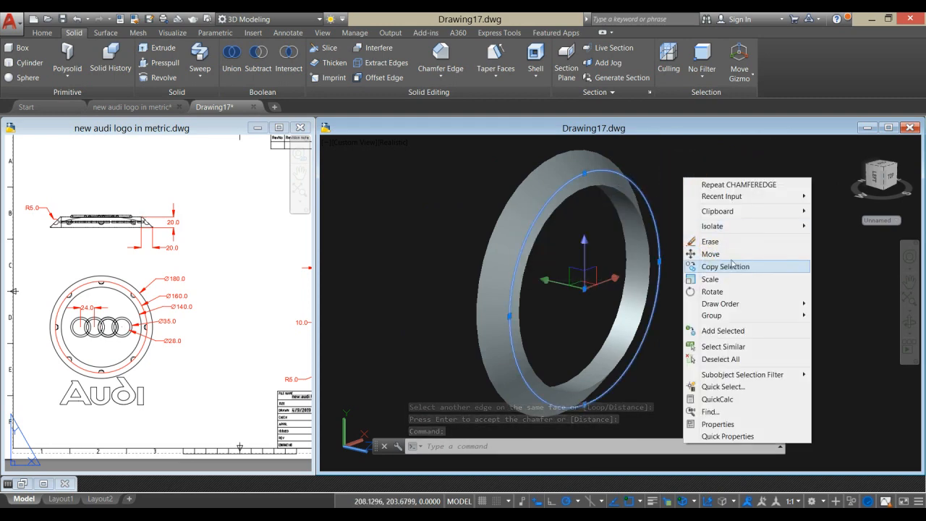
pyautogui.click(730, 254)
pyautogui.click(732, 256)
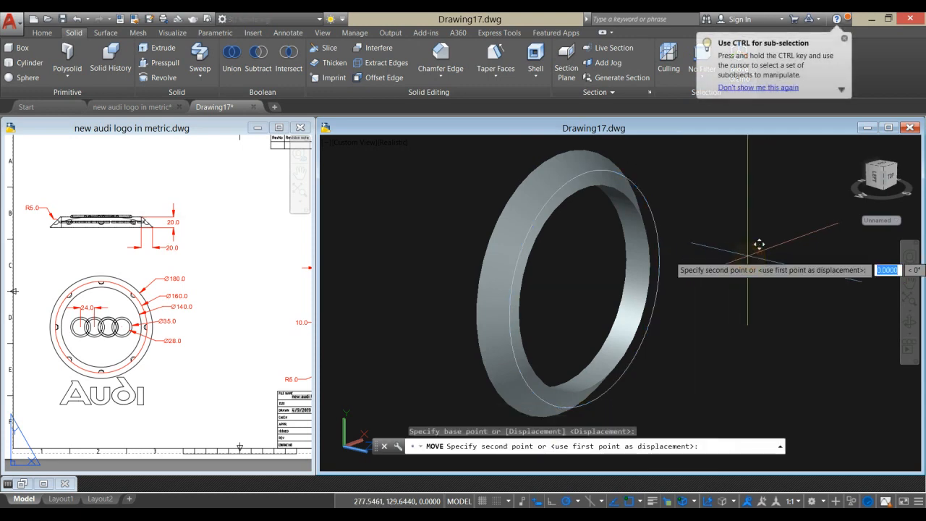
pyautogui.click(729, 251)
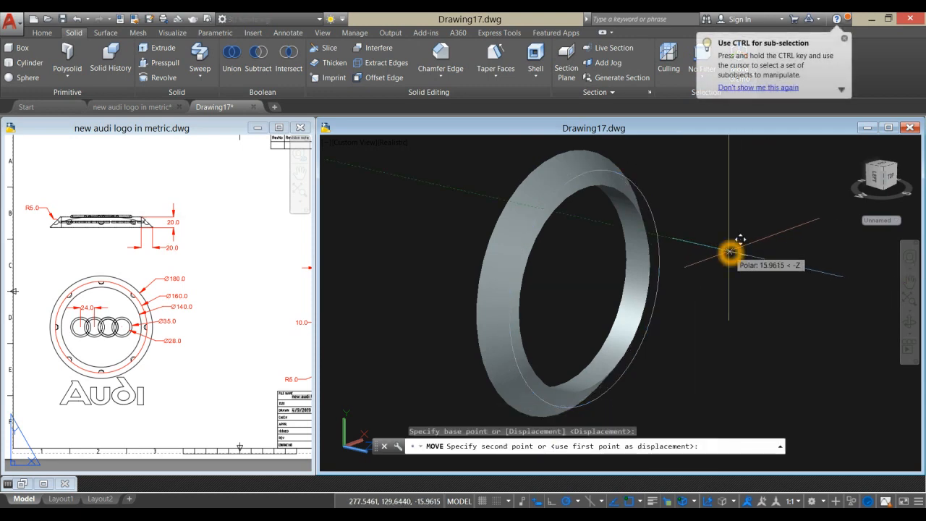
pyautogui.write('10')
pyautogui.press('Return')
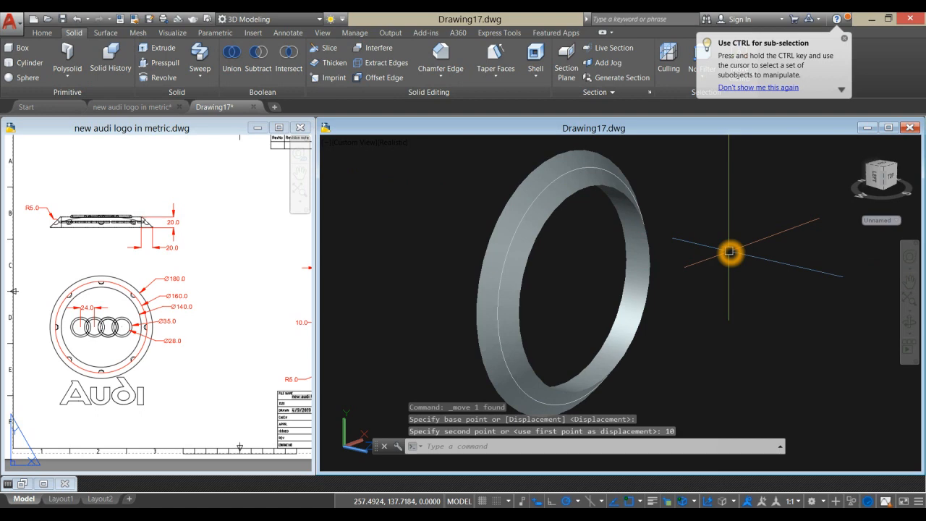
# Set the model to the front view with the Wireframe visual style.
pyautogui.click(362, 143)
pyautogui.click(391, 215)
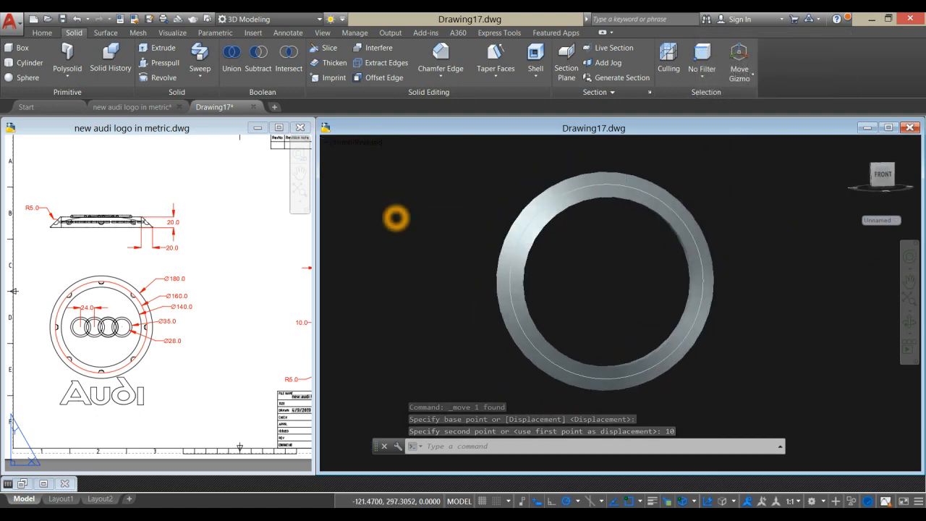
pyautogui.click(369, 143)
pyautogui.click(410, 261)
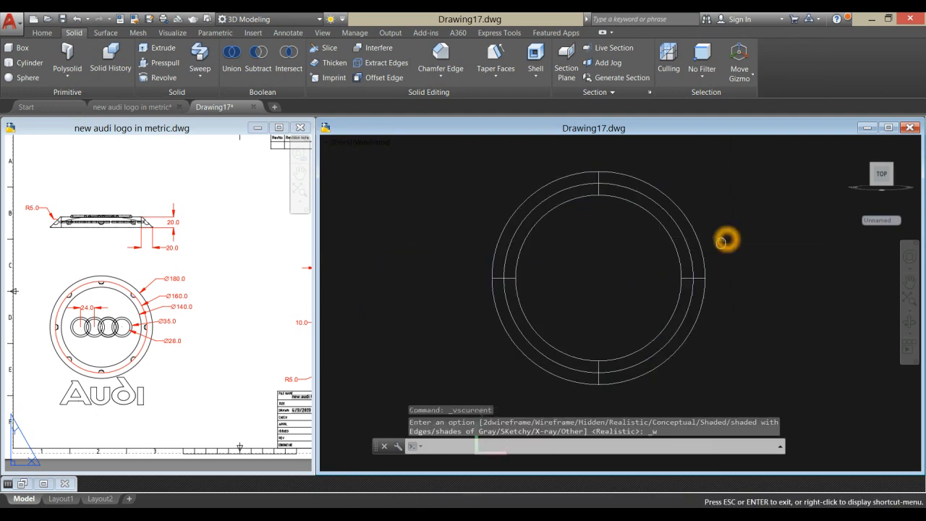
# Create a sphere with a radius of 5 centred on the top quadrant of the middle circle.
pyautogui.click(27, 77)
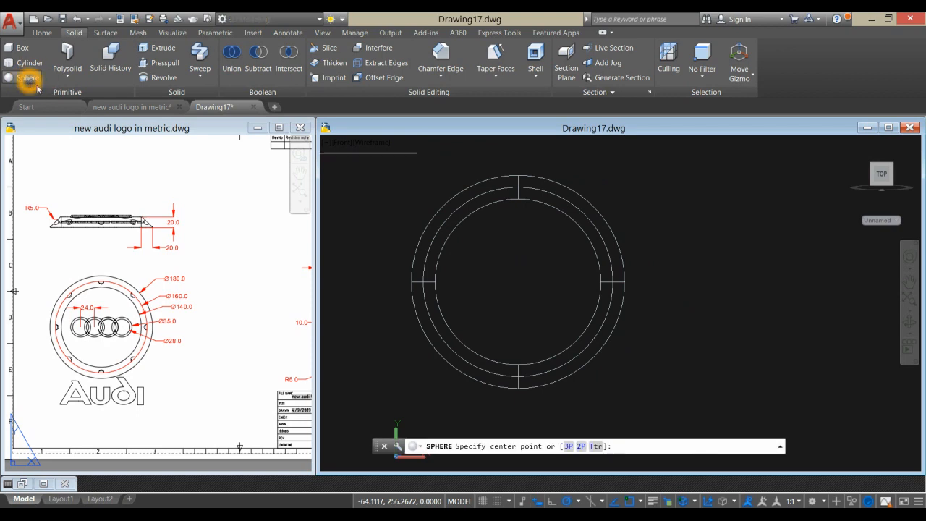
pyautogui.click(518, 190)
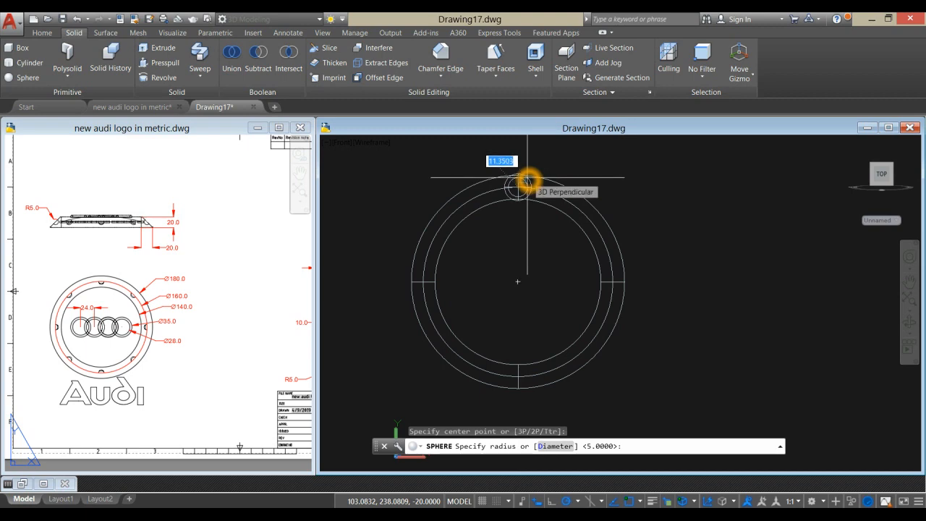
pyautogui.press('Return')
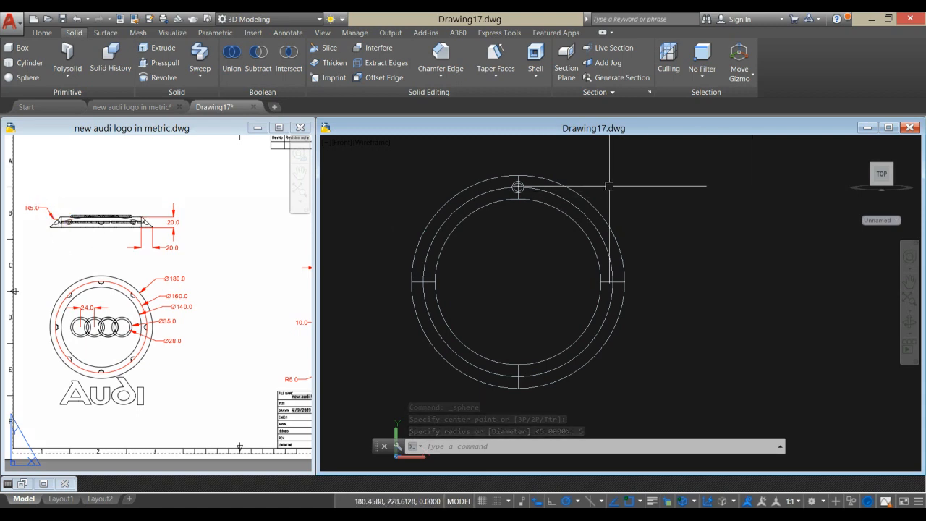
# Create a polar array of the sphere around the ring's centre with 8 items filling 360 degrees.
pyautogui.click(640, 176)
pyautogui.write('ARRAY')
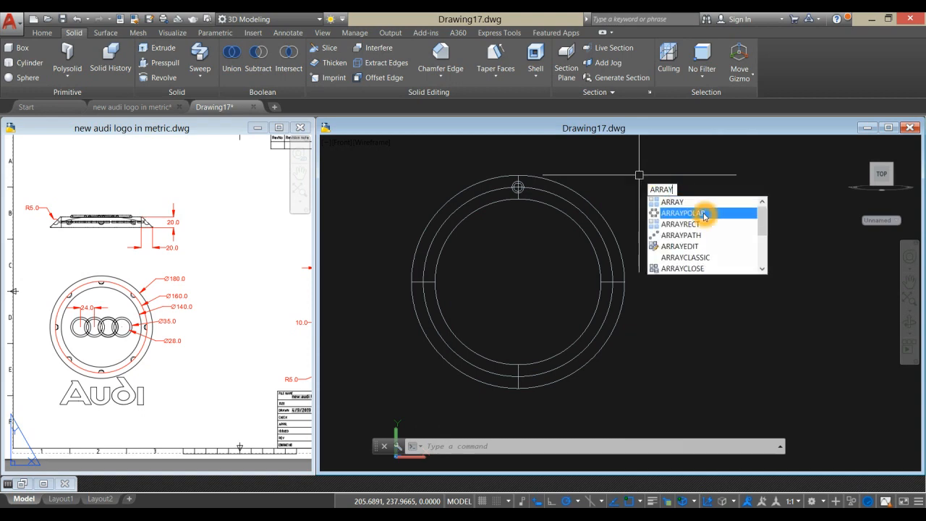
pyautogui.click(683, 212)
pyautogui.scroll(5, 522, 185)
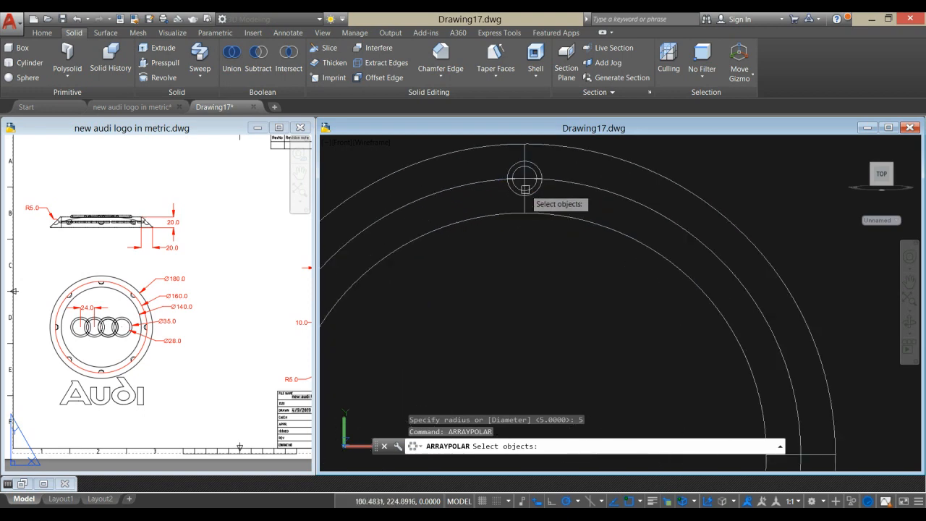
pyautogui.click(534, 192)
pyautogui.scroll(-4, 535, 195)
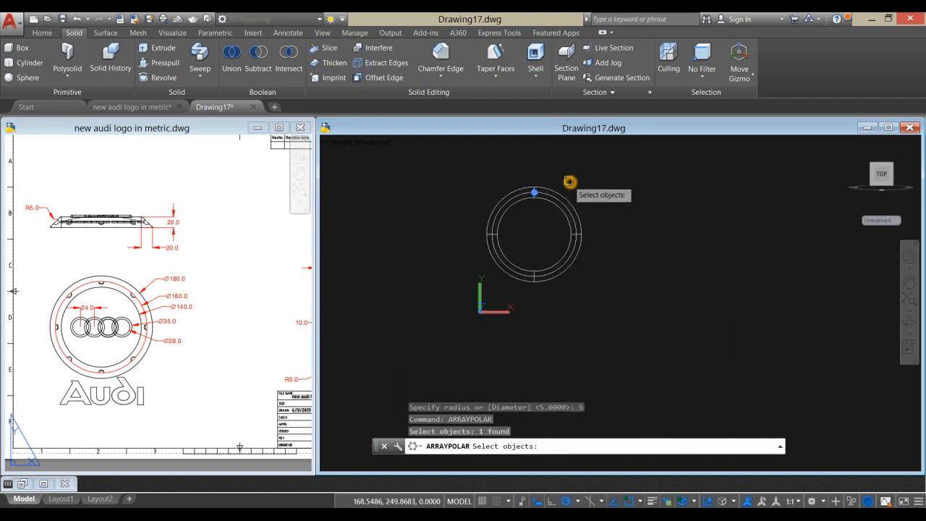
pyautogui.press('Return')
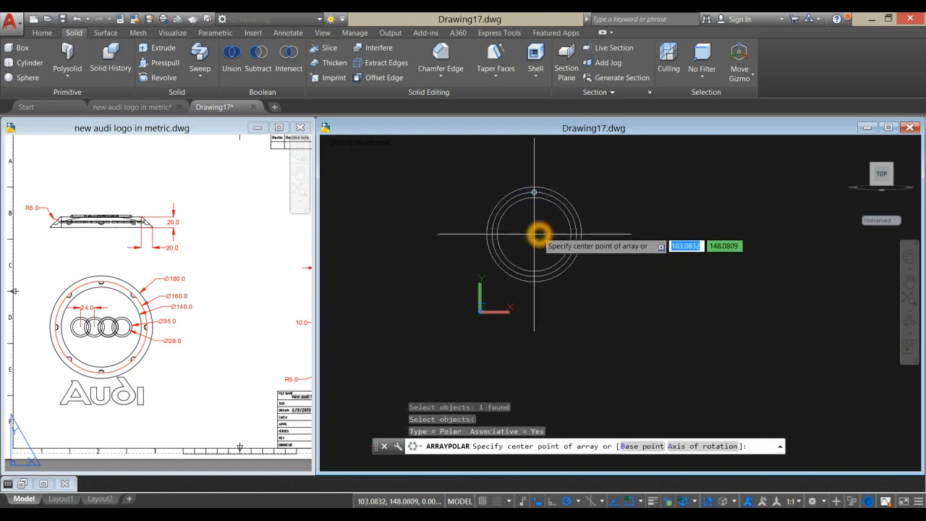
pyautogui.click(537, 234)
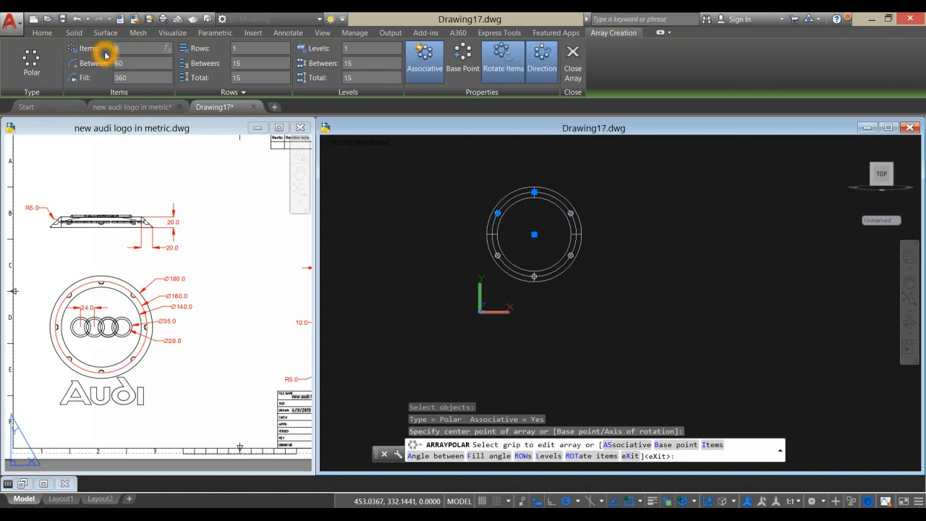
pyautogui.press('Return')
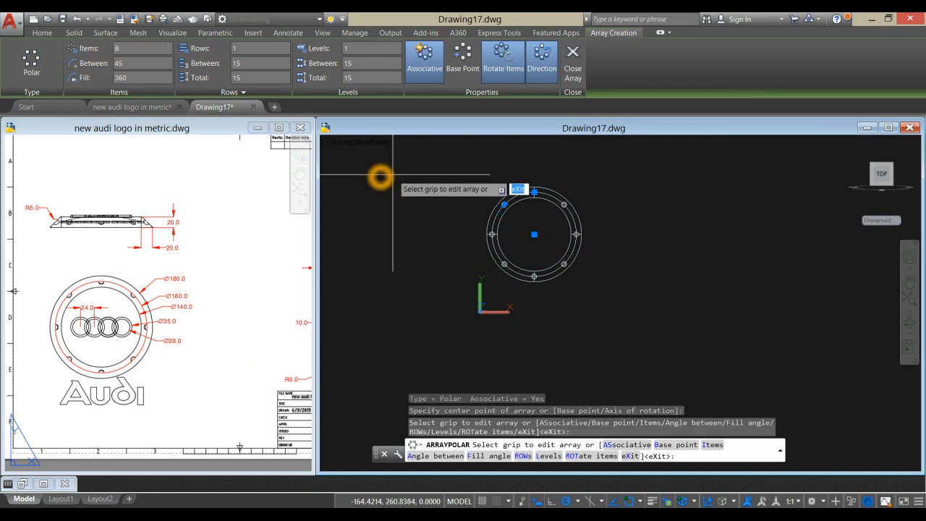
pyautogui.press('Return')
# Explode the polar array into separate spheres.
pyautogui.scroll(6, 517, 191)
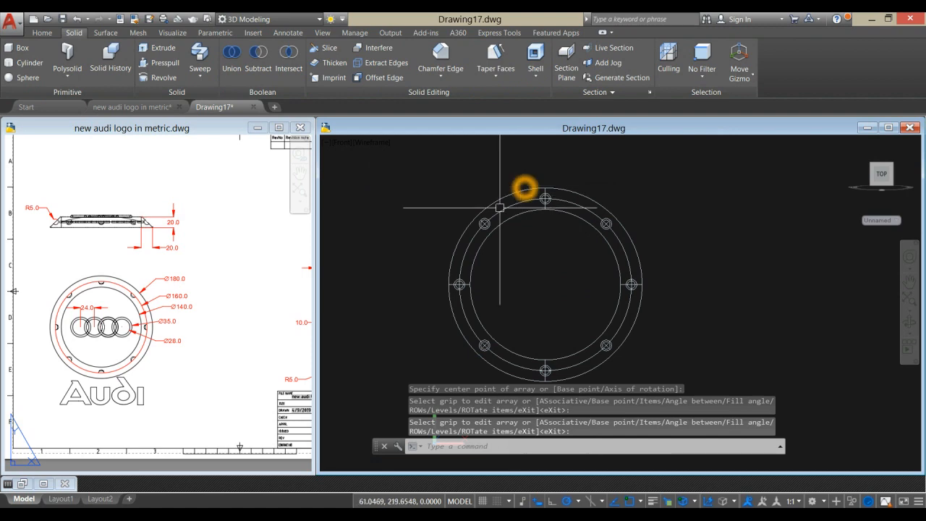
pyautogui.moveTo(566, 227); pyautogui.dragTo(450, 182, button='middle')
pyautogui.scroll(-4, 450, 183)
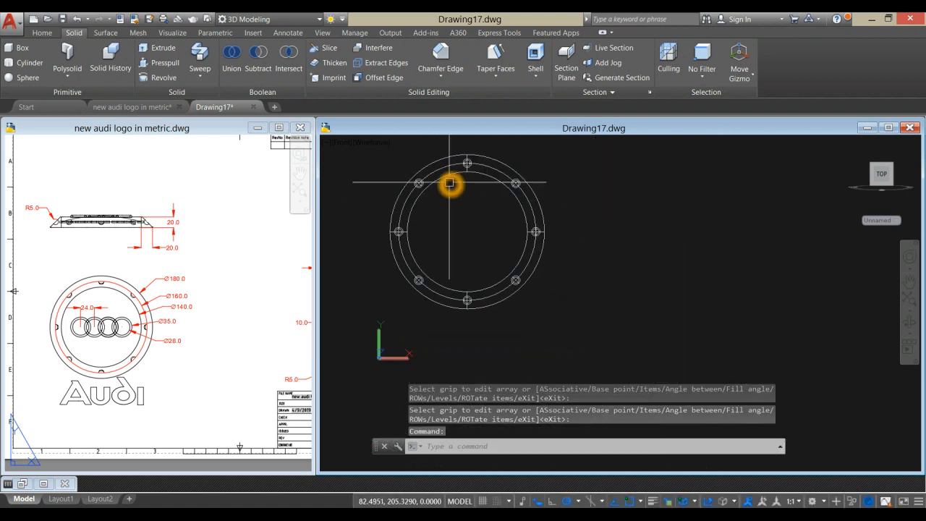
pyautogui.press('Return')
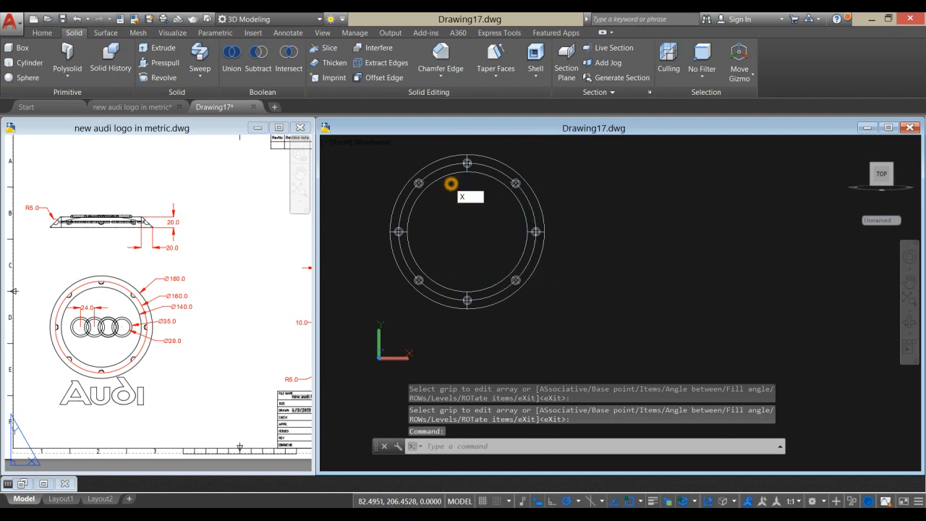
pyautogui.scroll(6, 427, 184)
pyautogui.rightClick(538, 224)
pyautogui.scroll(-3, 537, 224)
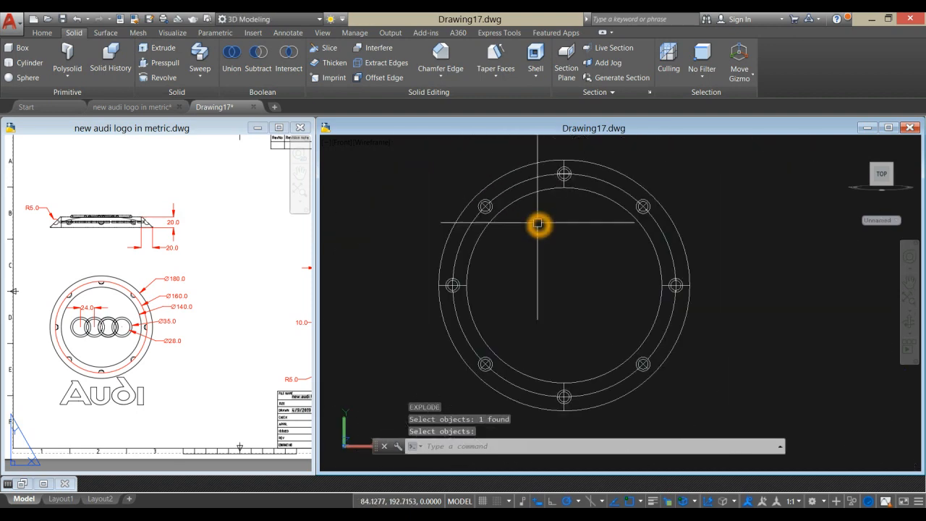
# Change the visual style of the model to Shaded with edges.
pyautogui.click(368, 143)
pyautogui.click(415, 225)
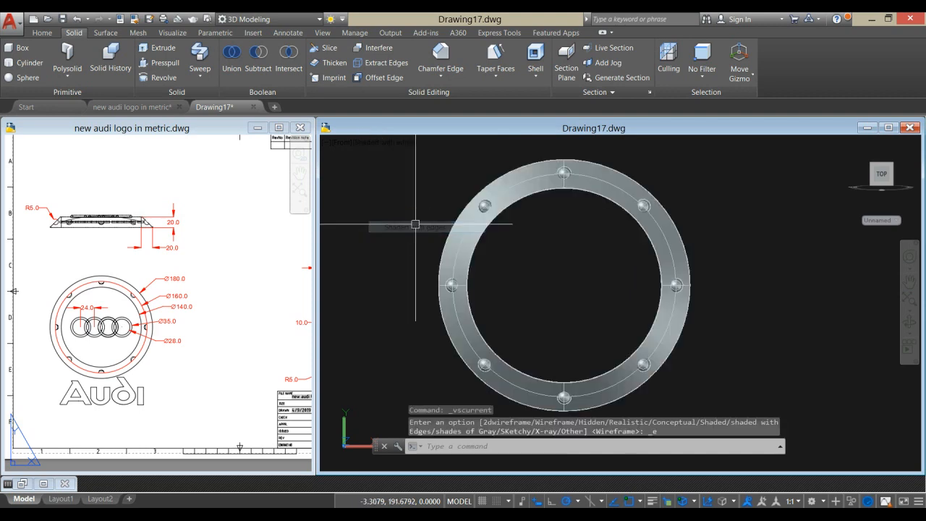
pyautogui.keyDown('shift'); pyautogui.moveTo(405, 231); pyautogui.dragTo(455, 236, button='middle'); pyautogui.keyUp('shift')
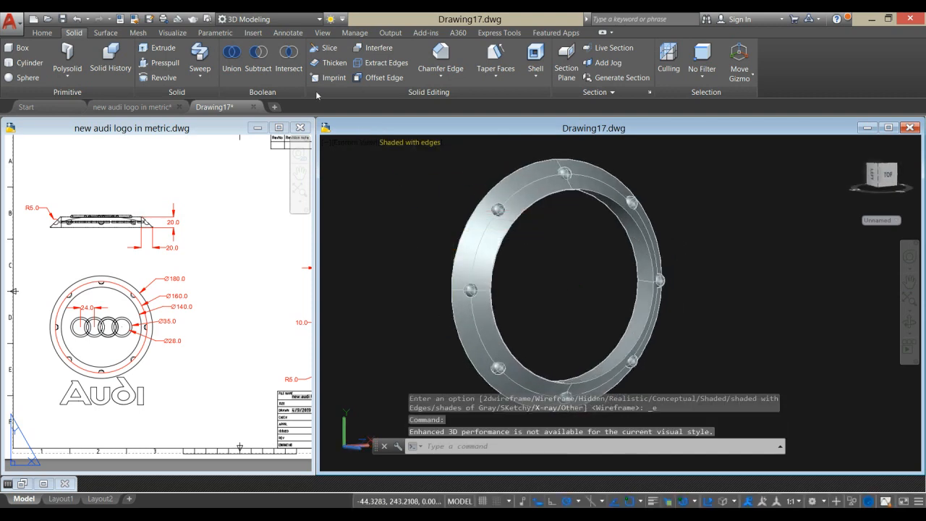
# Start a Subtract operation with the chamfered ring as the base solid and pick the first spheres on its upper half for removal.
pyautogui.click(259, 68)
pyautogui.click(490, 234)
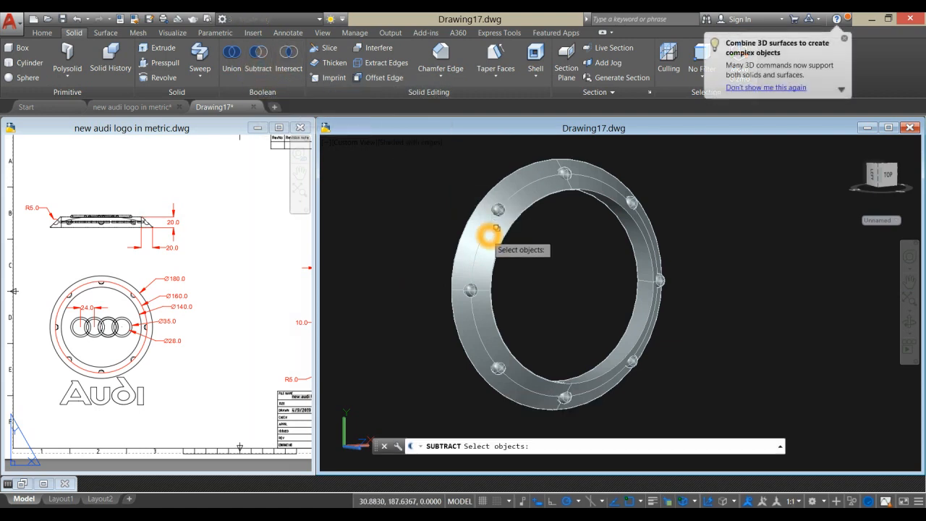
pyautogui.rightClick(521, 227)
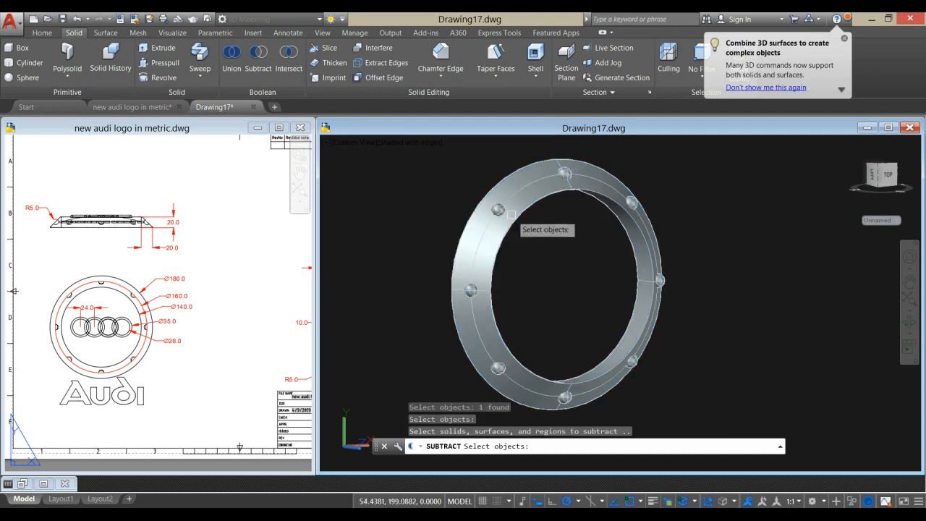
pyautogui.scroll(5, 478, 199)
pyautogui.click(469, 198)
pyautogui.click(472, 196)
pyautogui.scroll(-5, 472, 195)
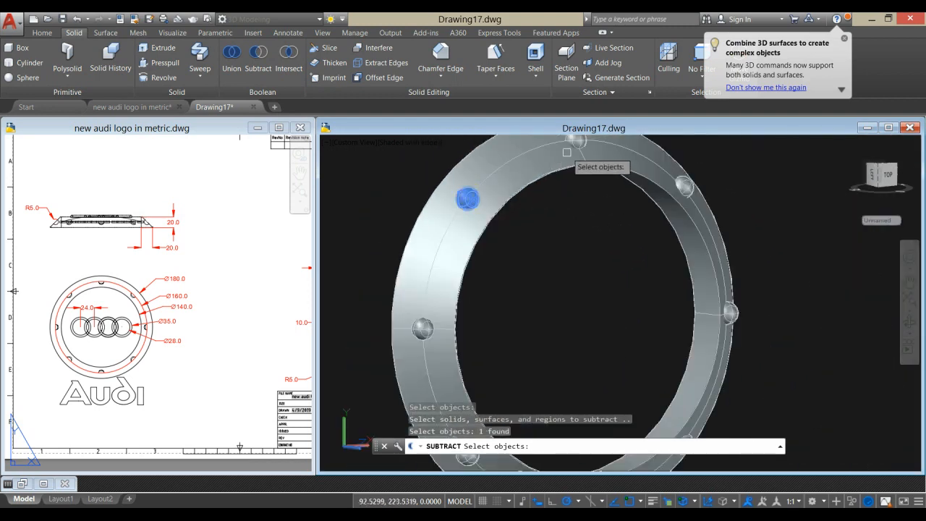
pyautogui.scroll(2, 568, 151)
pyautogui.moveTo(567, 152); pyautogui.dragTo(525, 197, button='middle')
pyautogui.click(545, 173)
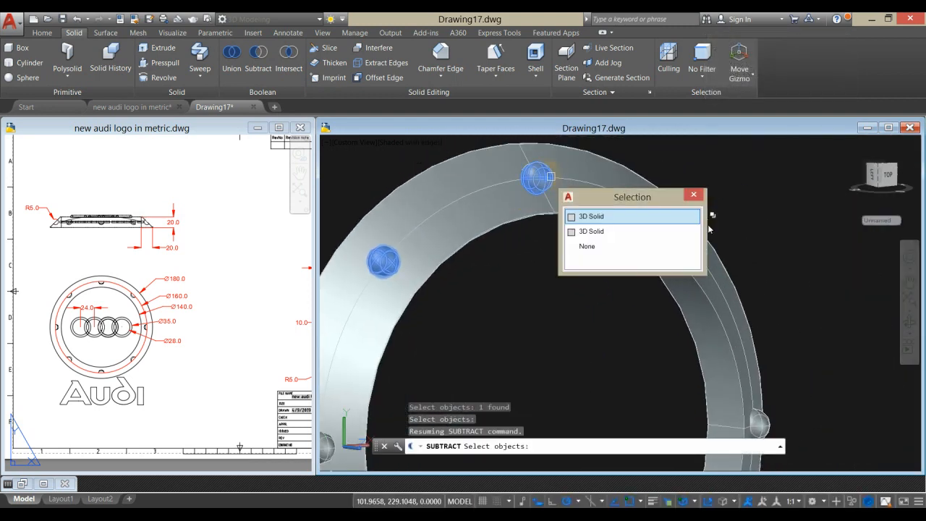
# Turn off selection cycling and add the spheres at the ring's top and far side to the Subtract selection.
pyautogui.click(672, 501)
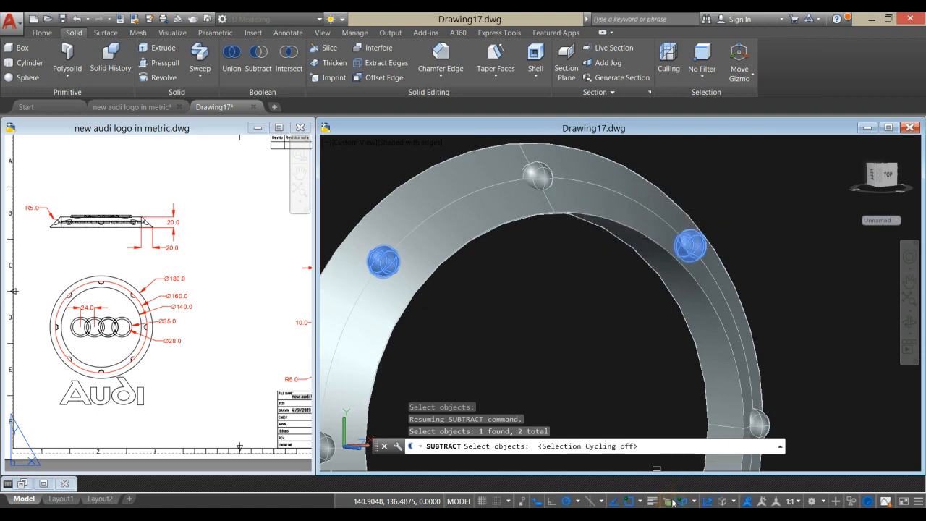
pyautogui.click(535, 179)
pyautogui.keyDown('shift'); pyautogui.moveTo(731, 300); pyautogui.dragTo(653, 314, button='middle'); pyautogui.keyUp('shift')
pyautogui.click(653, 313)
pyautogui.scroll(-5, 657, 327)
pyautogui.scroll(5, 637, 384)
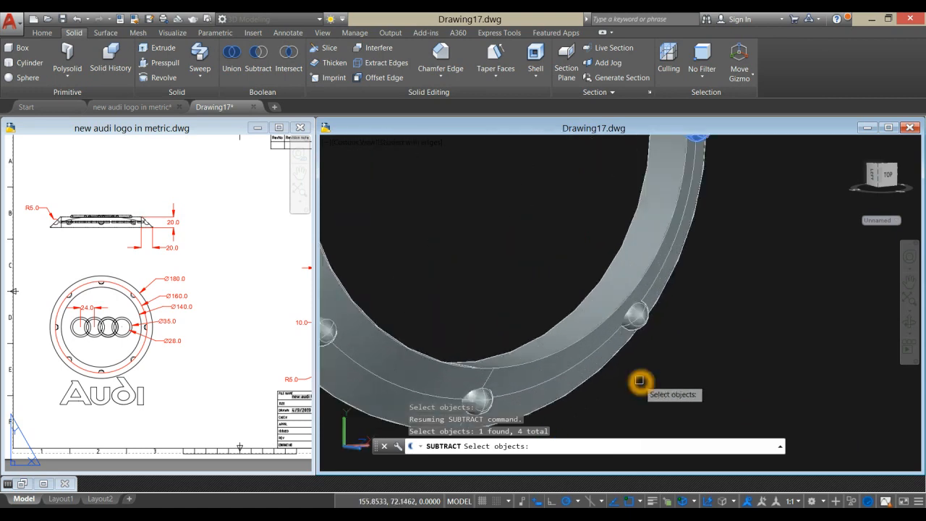
# Add the remaining spheres along the ring's lower half and near side, and complete the subtraction from the ring.
pyautogui.click(638, 312)
pyautogui.click(478, 395)
pyautogui.keyDown('shift'); pyautogui.moveTo(492, 329); pyautogui.dragTo(512, 286, button='middle'); pyautogui.keyUp('shift')
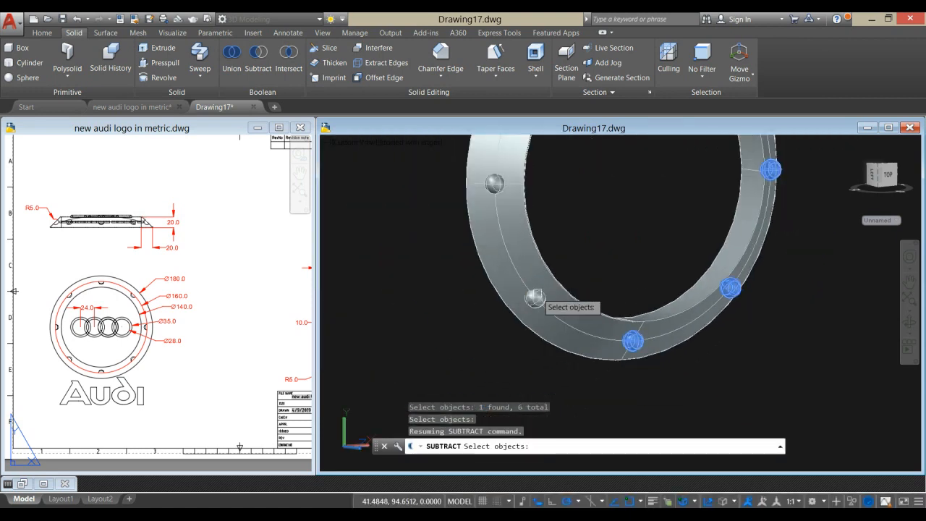
pyautogui.click(535, 298)
pyautogui.click(497, 186)
pyautogui.keyDown('shift'); pyautogui.moveTo(498, 186); pyautogui.dragTo(582, 232, button='middle'); pyautogui.keyUp('shift')
pyautogui.press('Return')
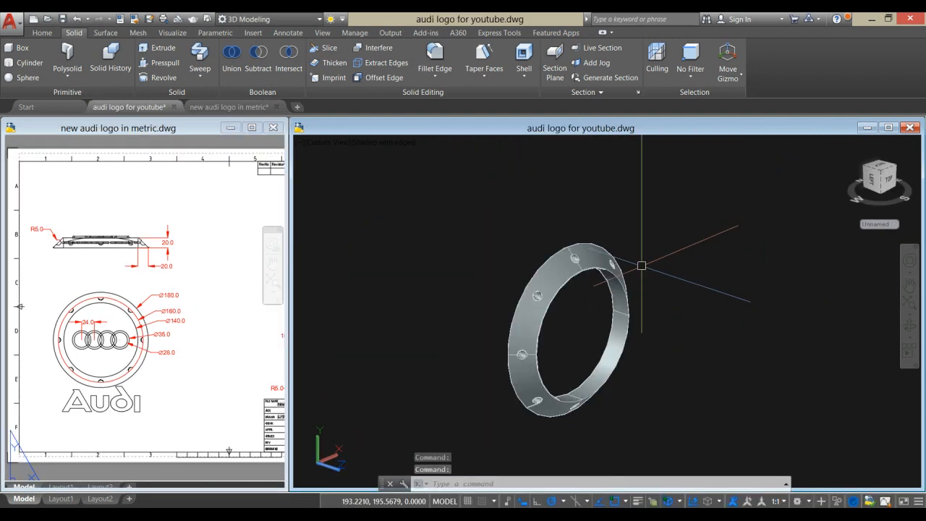
# Check the shaded emblem in the reference drawing and set the ring model to the Front view.
pyautogui.moveTo(641, 261); pyautogui.dragTo(612, 247, button='middle')
pyautogui.click(225, 312)
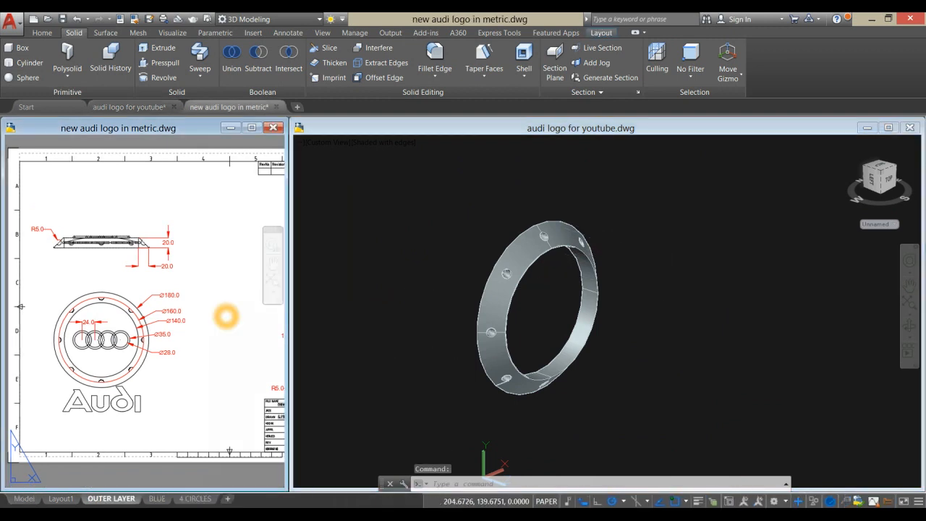
pyautogui.moveTo(225, 317); pyautogui.dragTo(146, 346, button='middle')
pyautogui.scroll(3, 271, 270)
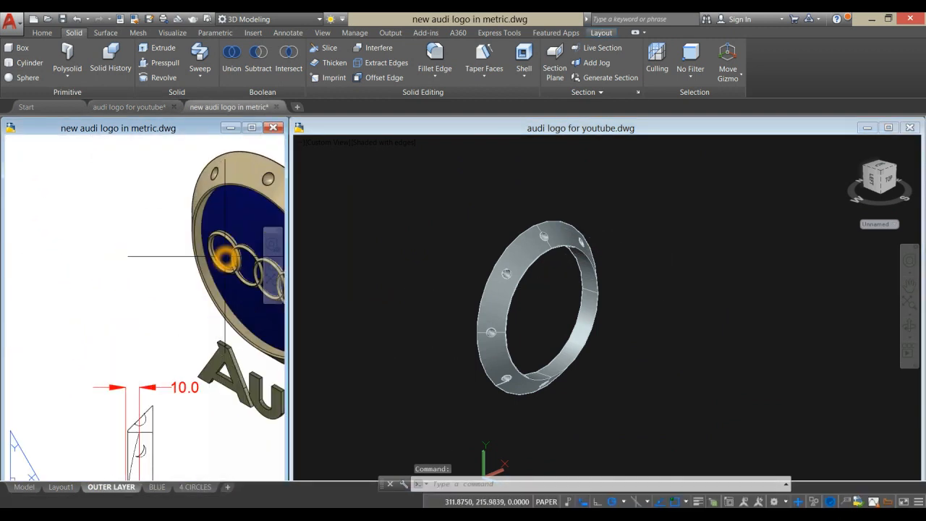
pyautogui.moveTo(240, 230); pyautogui.dragTo(188, 249, button='middle')
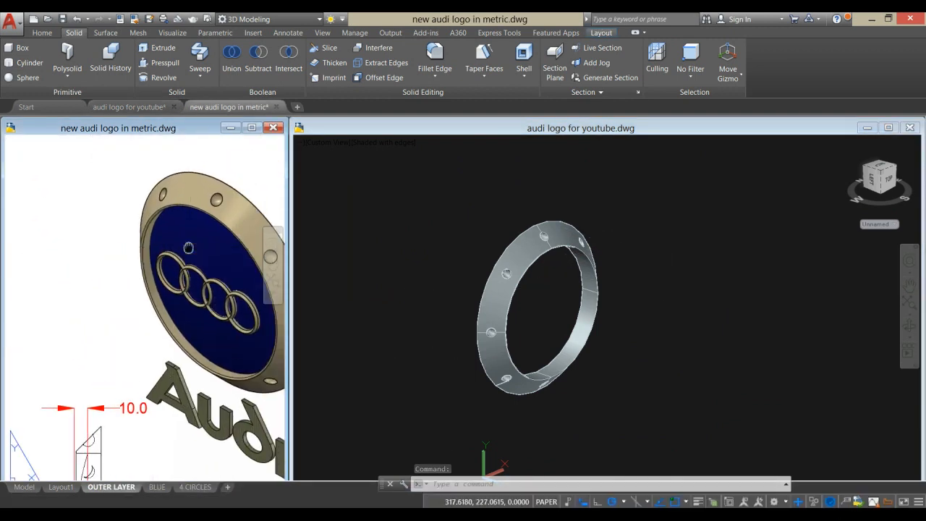
pyautogui.click(442, 223)
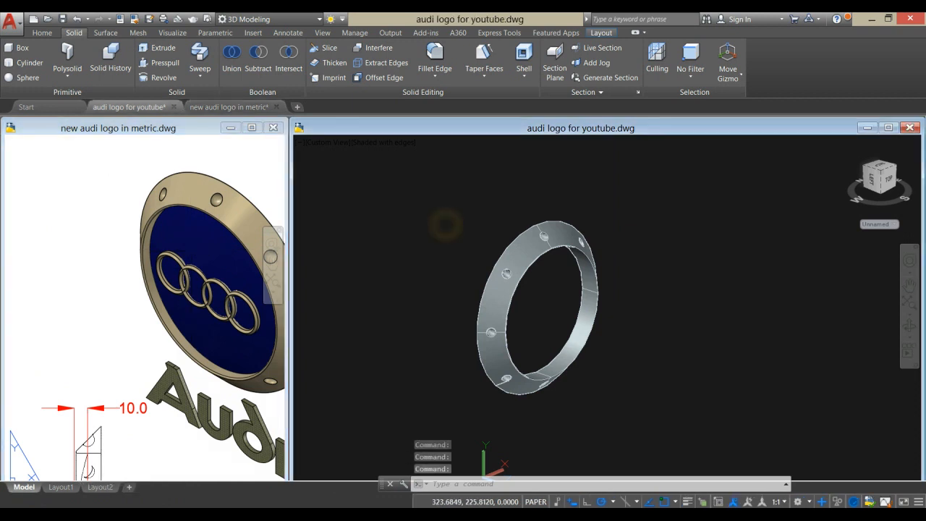
pyautogui.click(365, 144)
pyautogui.click(338, 145)
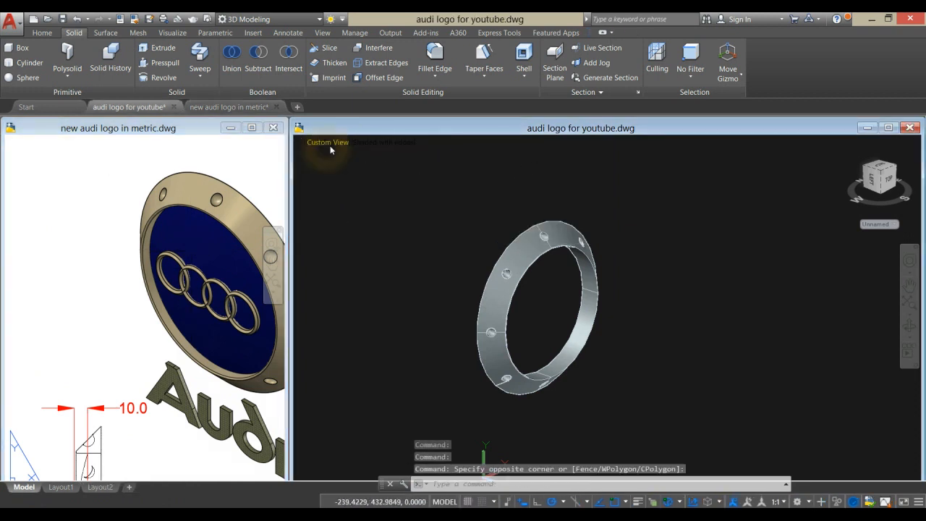
pyautogui.click(333, 146)
pyautogui.click(365, 215)
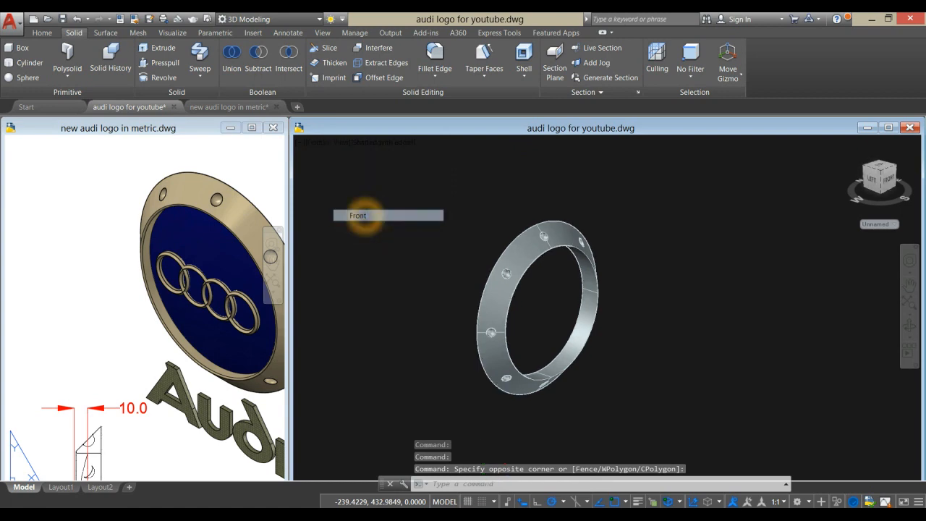
# Draw a horizontal construction line from the ring's centre to a point well outside its outer edge.
pyautogui.moveTo(675, 278); pyautogui.dragTo(662, 210, button='middle')
pyautogui.press('Return')
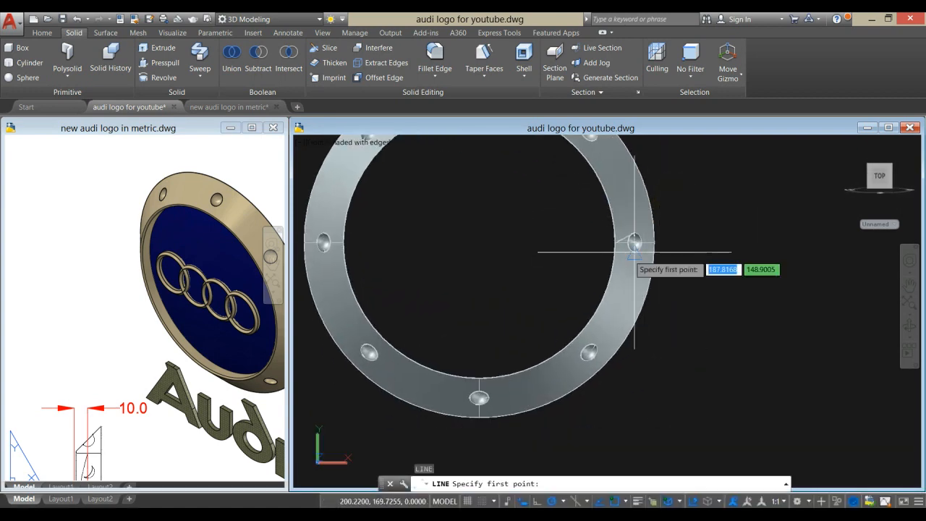
pyautogui.click(479, 241)
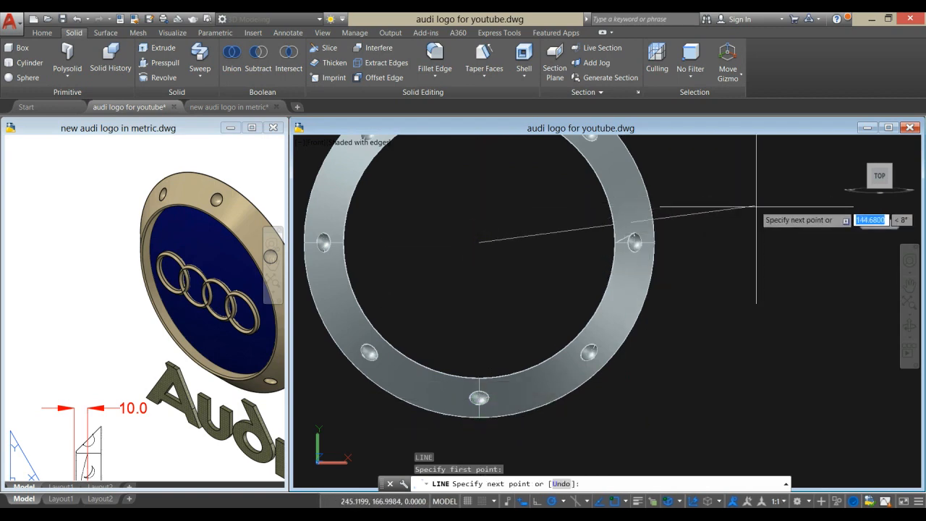
pyautogui.click(809, 242)
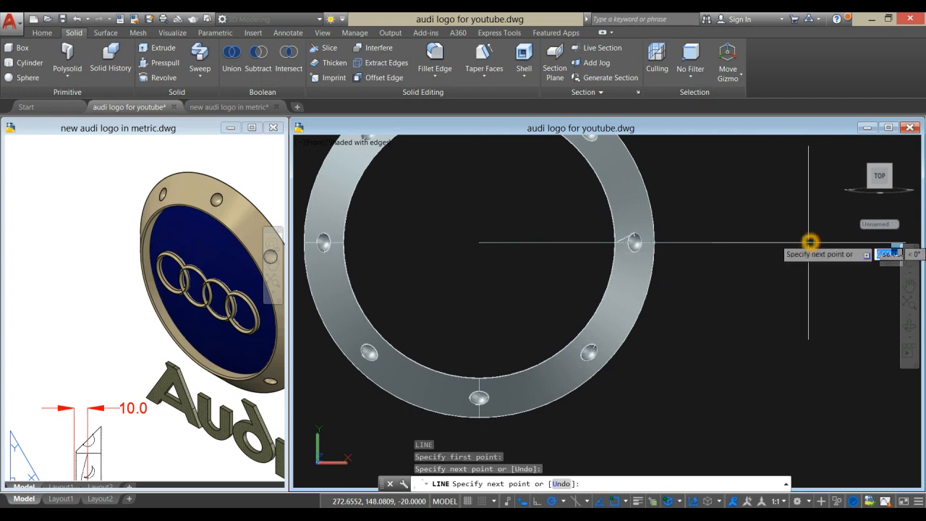
pyautogui.rightClick(786, 199)
pyautogui.click(796, 203)
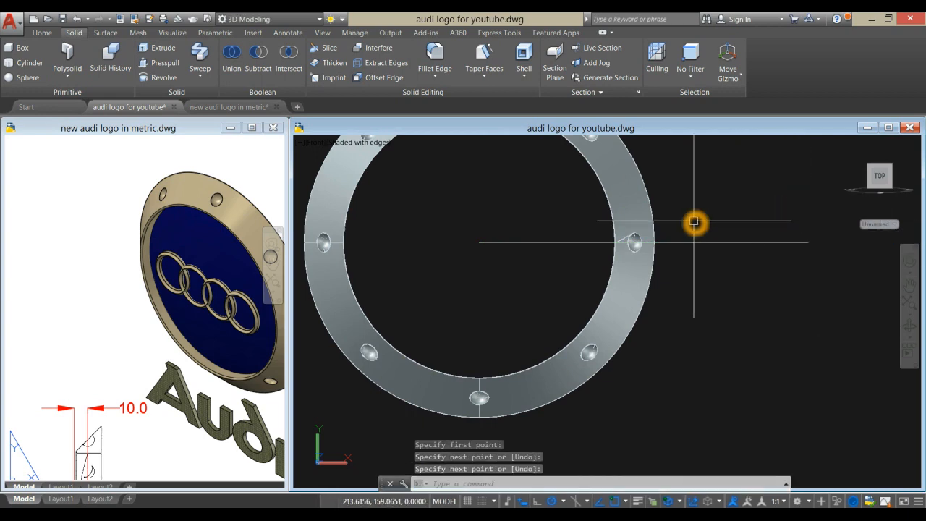
# Hide the ring solid so that only the construction line is displayed.
pyautogui.scroll(-5, 695, 222)
pyautogui.moveTo(695, 220); pyautogui.dragTo(587, 227, button='middle')
pyautogui.click(569, 215)
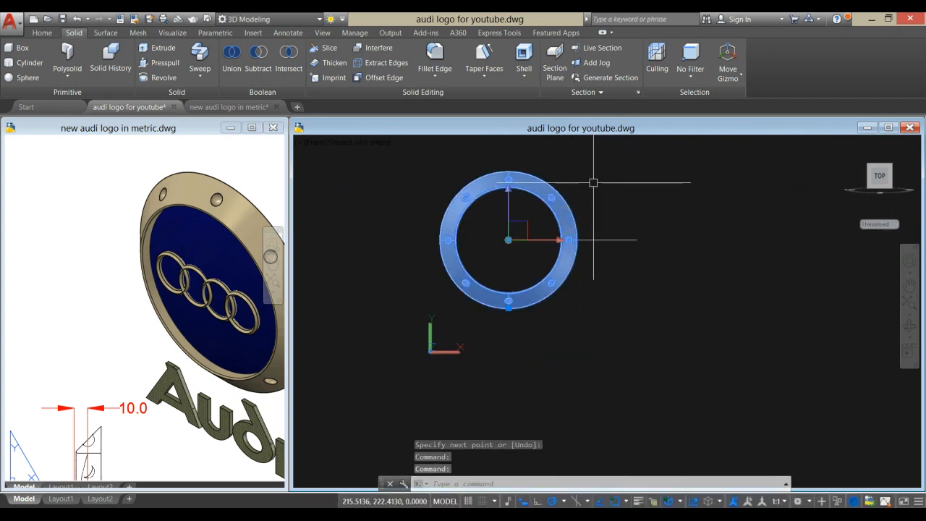
pyautogui.rightClick(594, 183)
pyautogui.moveTo(628, 231)
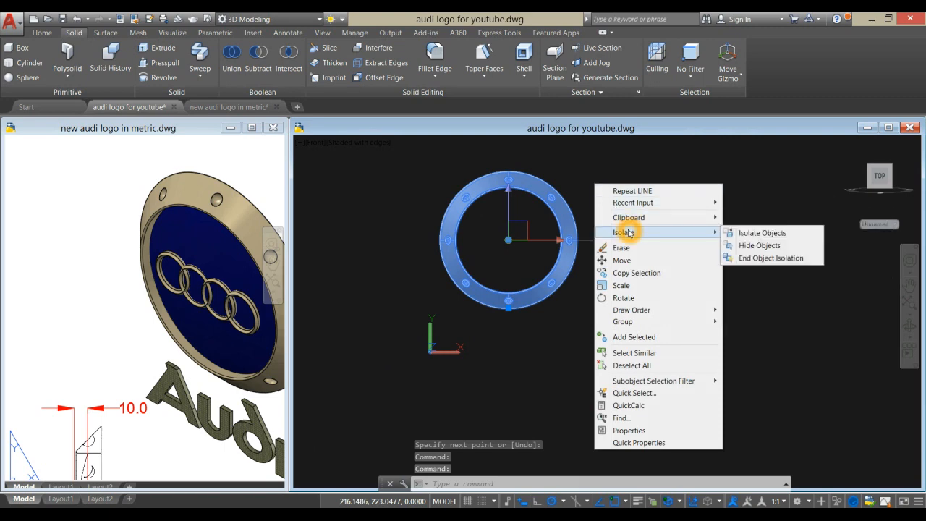
pyautogui.click(759, 246)
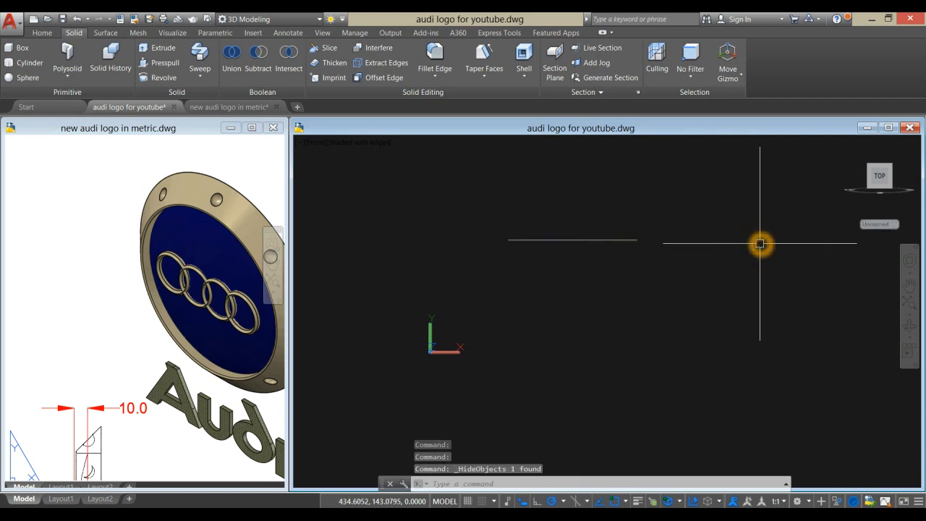
pyautogui.click(383, 267)
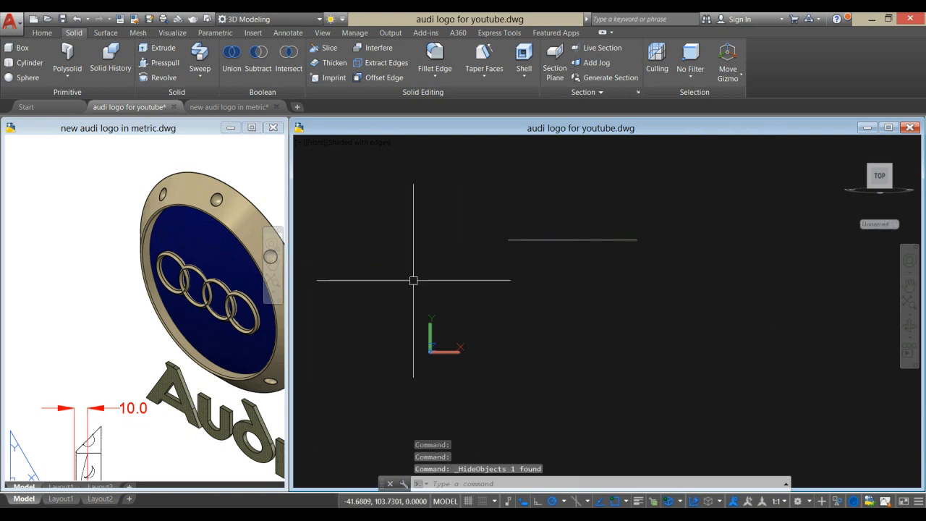
pyautogui.click(542, 332)
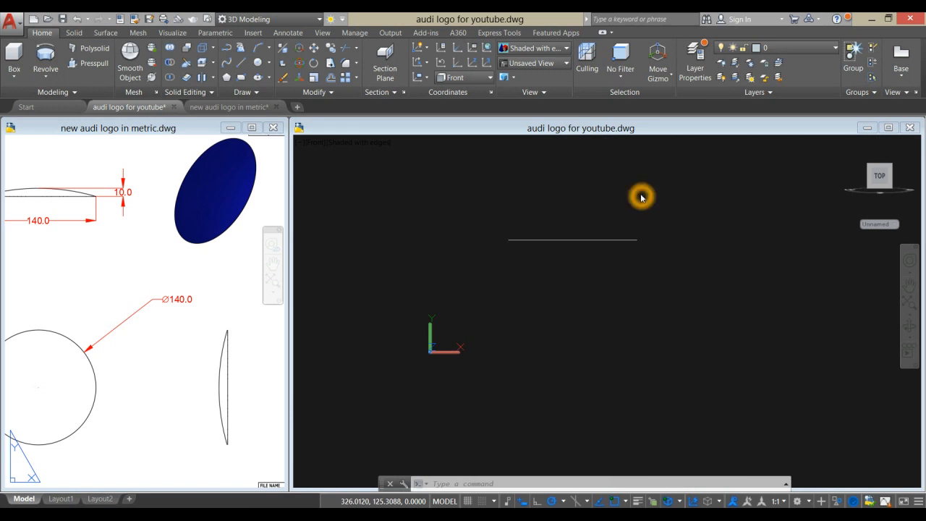
# Draw a vertical line 140 units down from 70 units above the construction line's outer end, and erase the horizontal construction line.
pyautogui.click(656, 217)
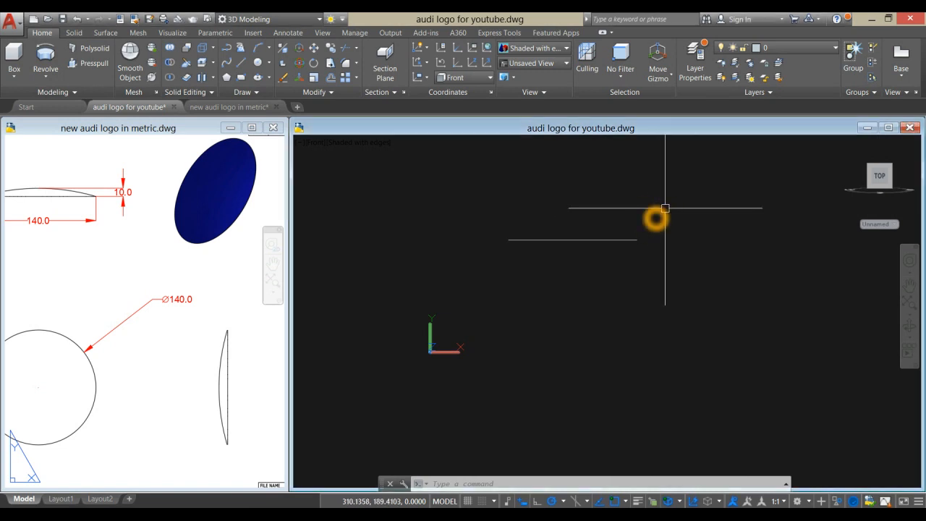
pyautogui.write('l')
pyautogui.press('Return')
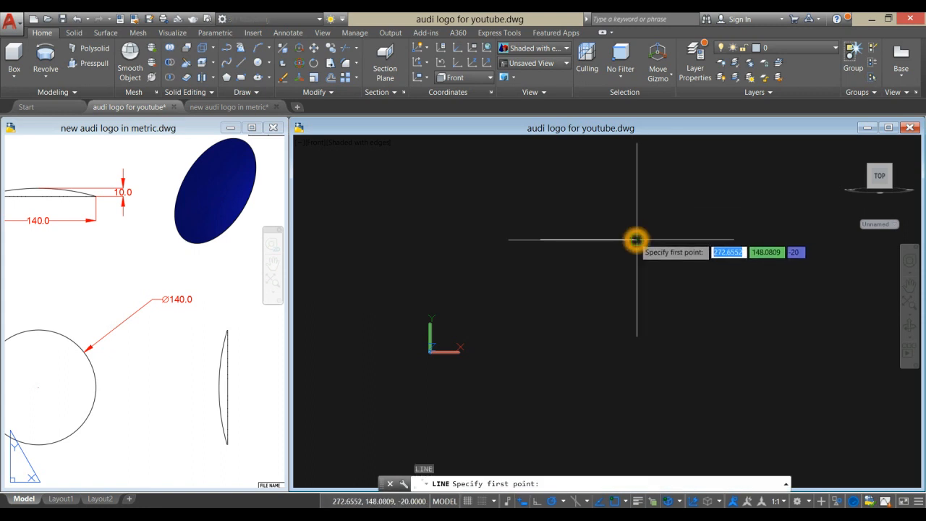
pyautogui.click(637, 239)
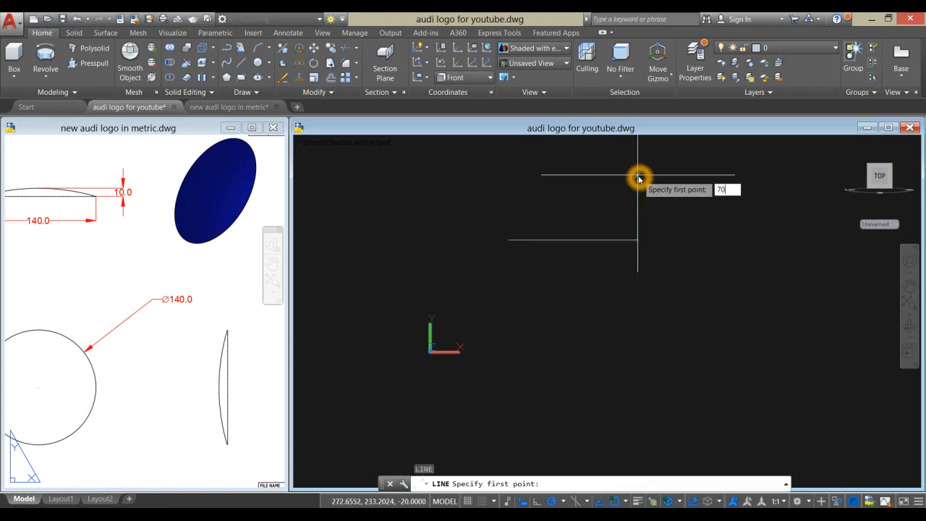
pyautogui.write('70')
pyautogui.press('Return')
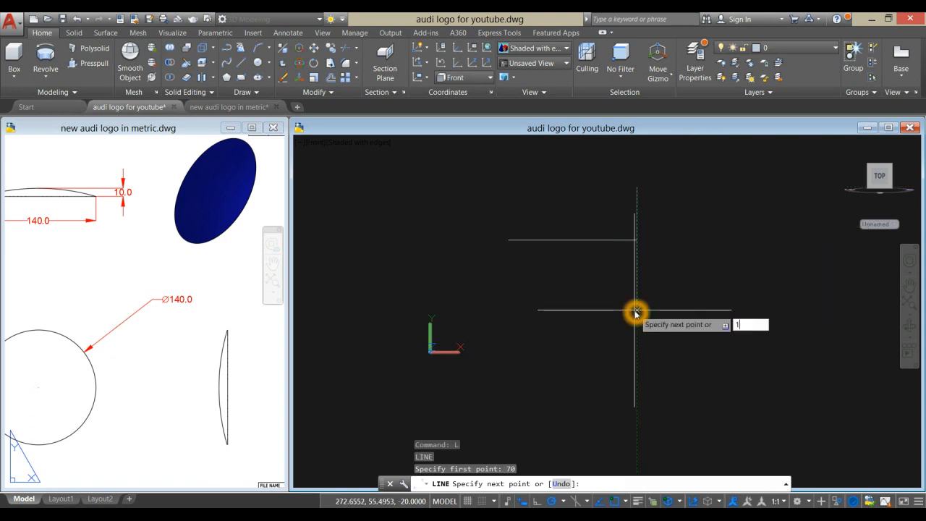
pyautogui.write('140')
pyautogui.press('Return')
pyautogui.rightClick(703, 179)
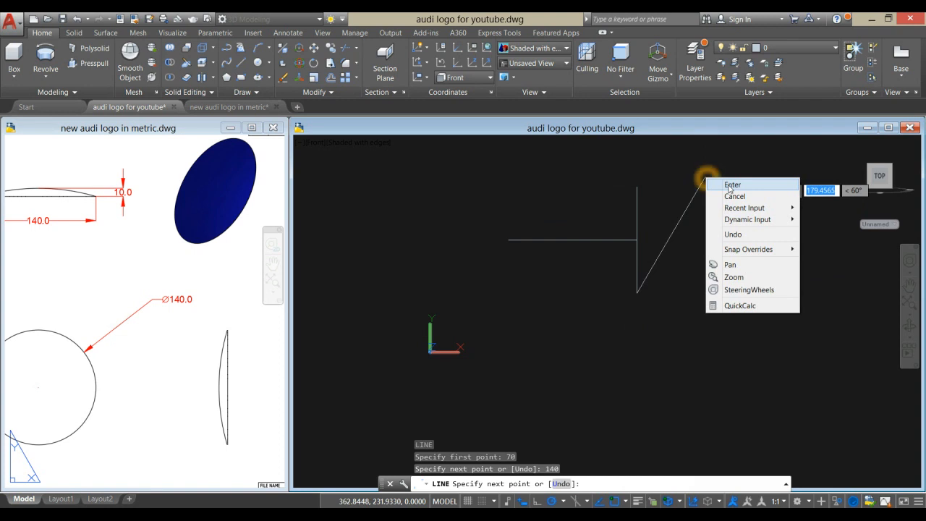
pyautogui.click(724, 184)
pyautogui.click(554, 240)
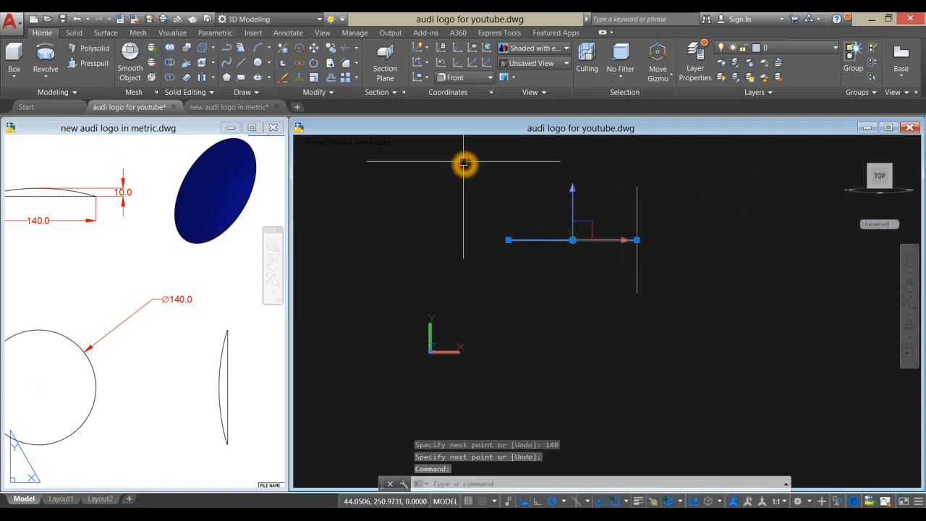
pyautogui.press('Delete')
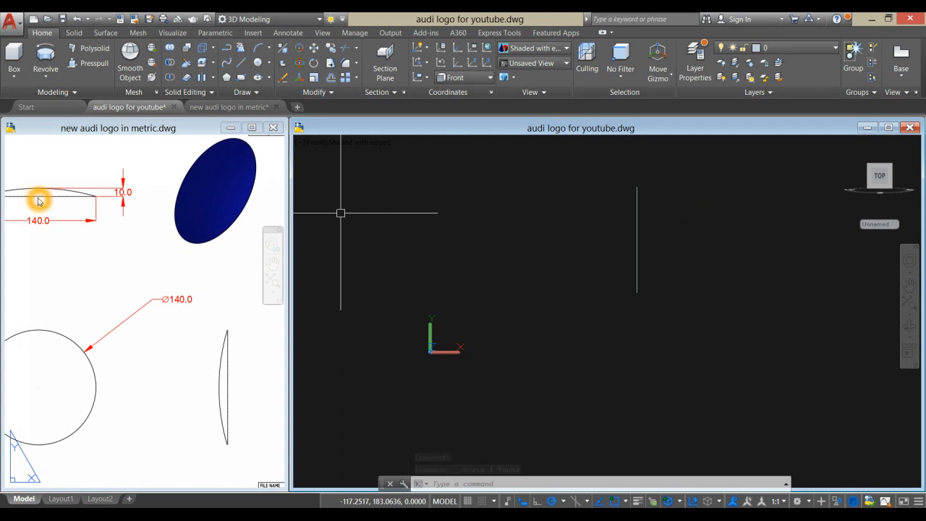
# Draw a 10-unit horizontal line outward from the midpoint of the vertical line.
pyautogui.click(696, 205)
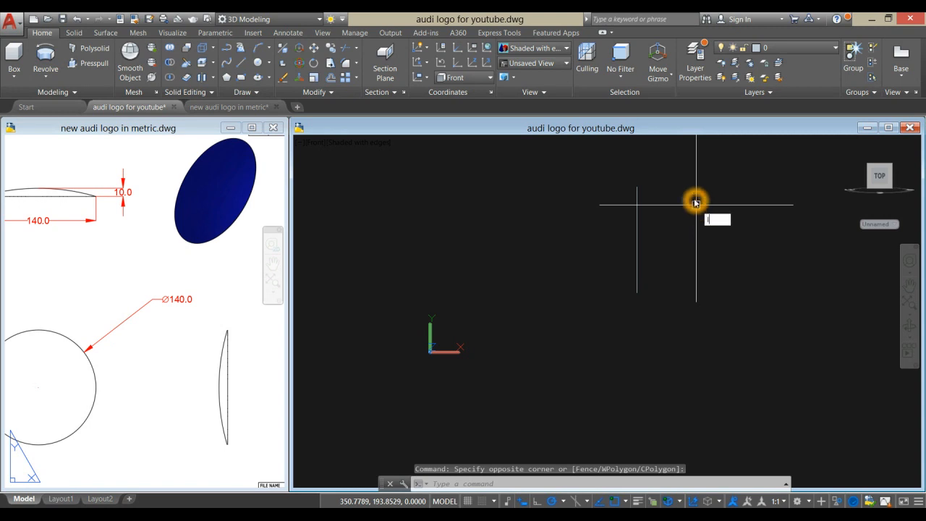
pyautogui.press('Return')
pyautogui.click(637, 238)
pyautogui.click(690, 238)
pyautogui.write('1')
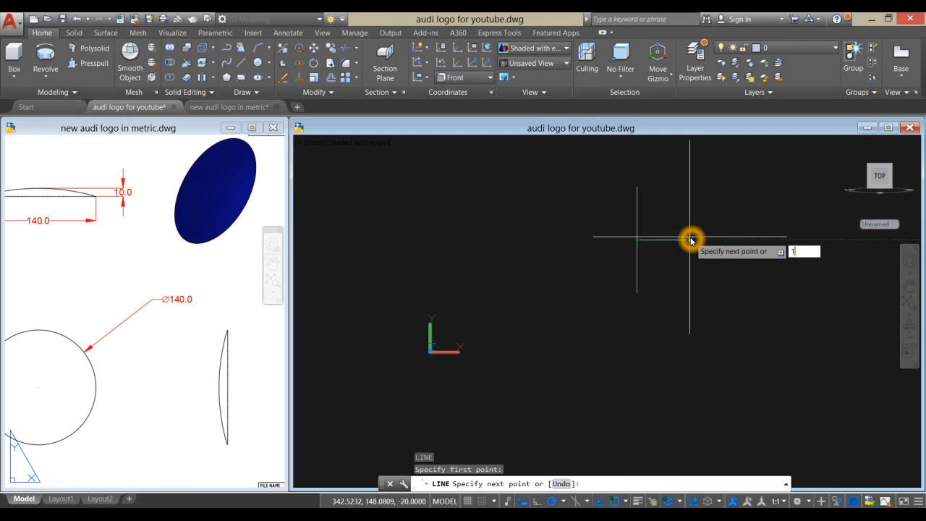
pyautogui.write('0')
pyautogui.press('Return')
pyautogui.rightClick(697, 206)
pyautogui.click(708, 209)
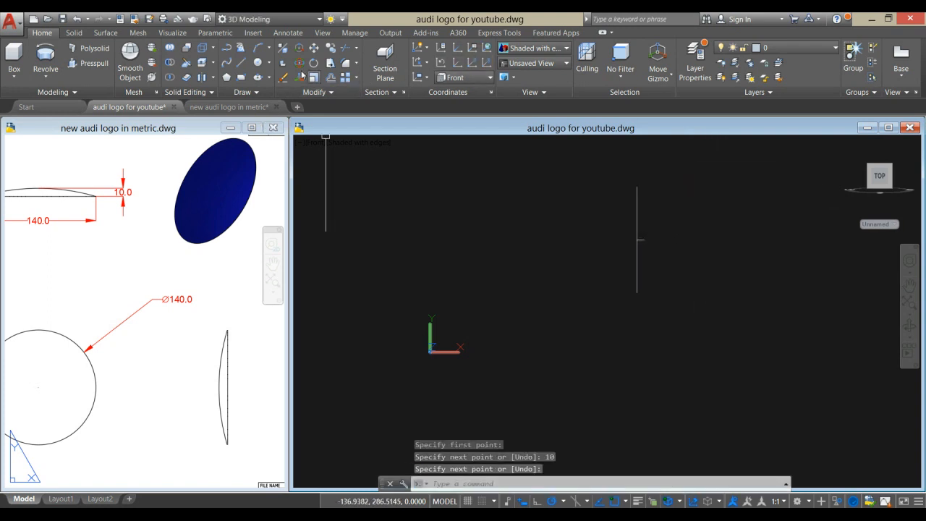
# Draw a three-point arc from the vertical line's lower end through the short line's outer tip to the upper end.
pyautogui.click(270, 48)
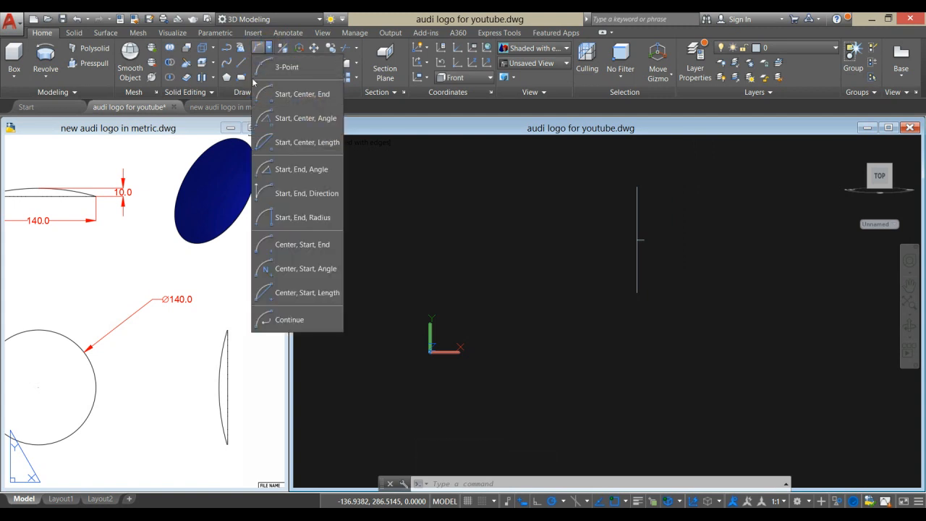
pyautogui.click(271, 70)
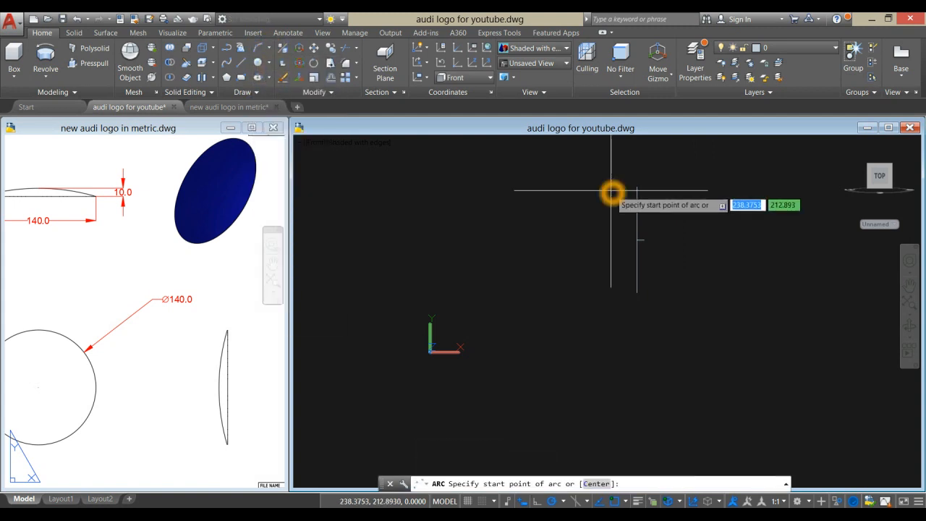
pyautogui.click(636, 293)
pyautogui.click(644, 240)
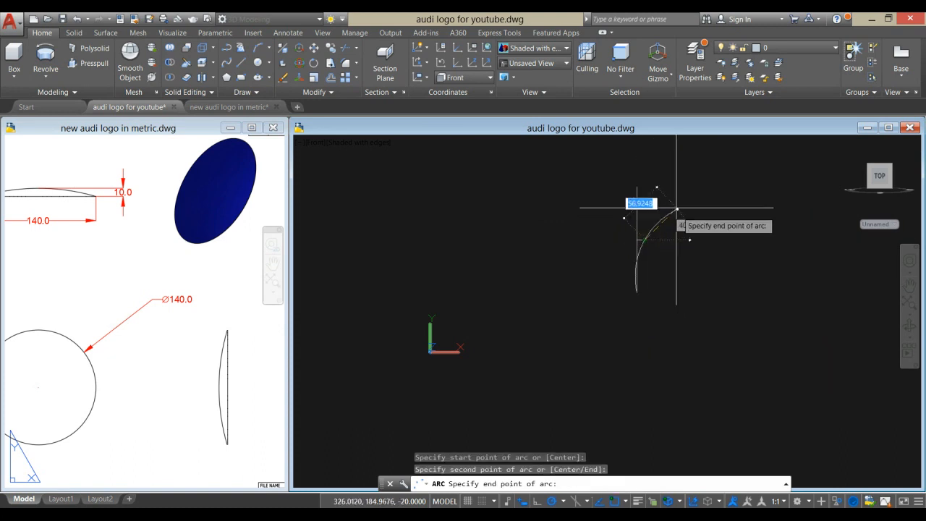
pyautogui.click(659, 172)
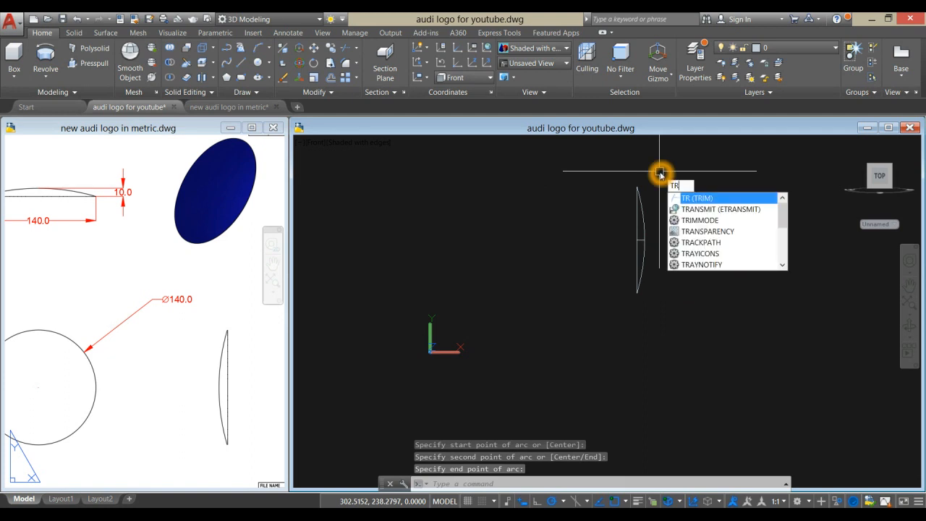
# Trim away the arc and vertical line below the short horizontal line, leaving the upper half of the dome profile.
pyautogui.press('Return')
pyautogui.press('Return')
pyautogui.click(665, 274)
pyautogui.click(592, 255)
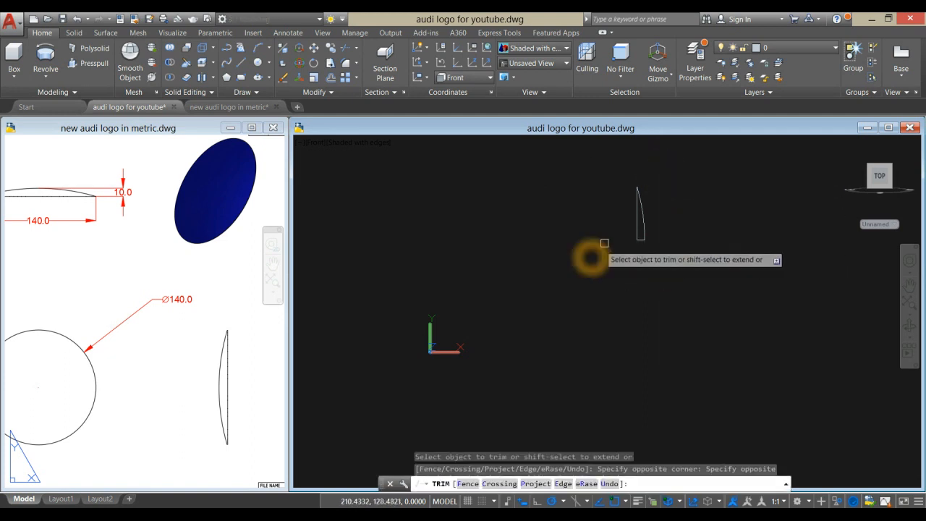
pyautogui.rightClick(682, 174)
pyautogui.click(700, 184)
pyautogui.scroll(3, 684, 191)
pyautogui.moveTo(668, 202); pyautogui.dragTo(649, 227, button='middle')
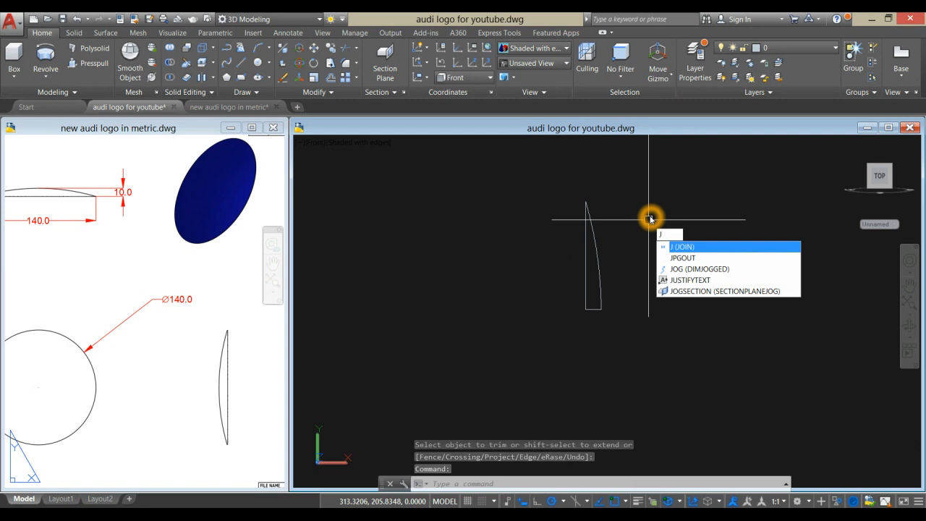
# Join the vertical line, arc and short horizontal line of the half-dome profile into one closed polyline.
pyautogui.press('Return')
pyautogui.click(631, 326)
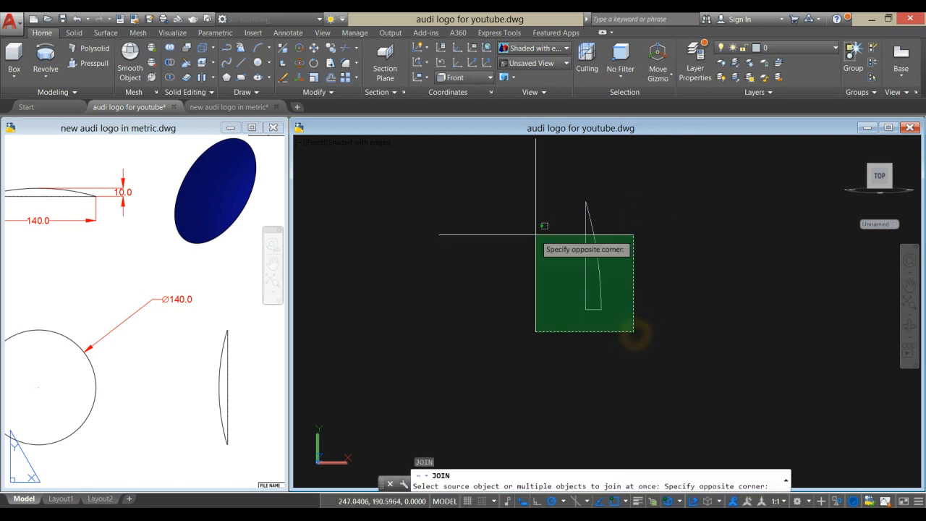
pyautogui.click(515, 188)
pyautogui.rightClick(622, 178)
pyautogui.click(600, 233)
pyautogui.press('Escape')
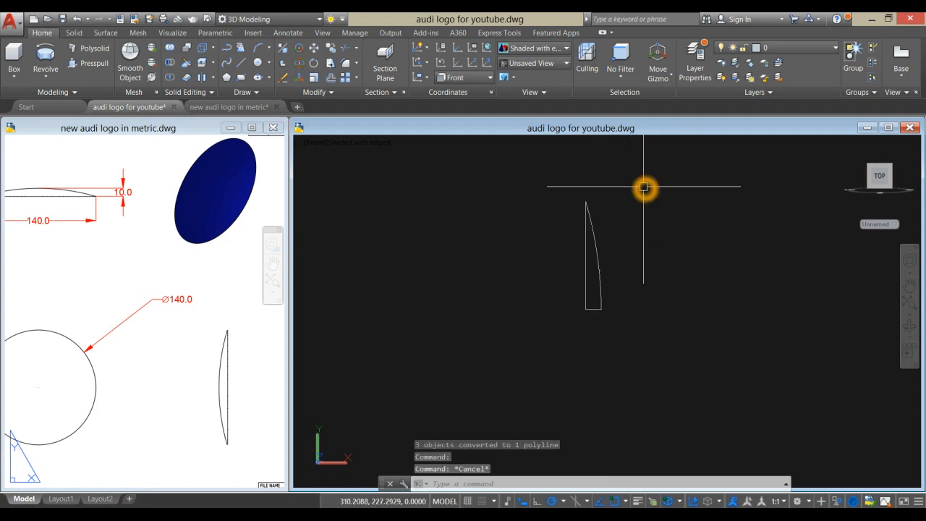
# Revolve the closed dome profile 360 degrees about its short horizontal edge to form the solid disc.
pyautogui.click(46, 55)
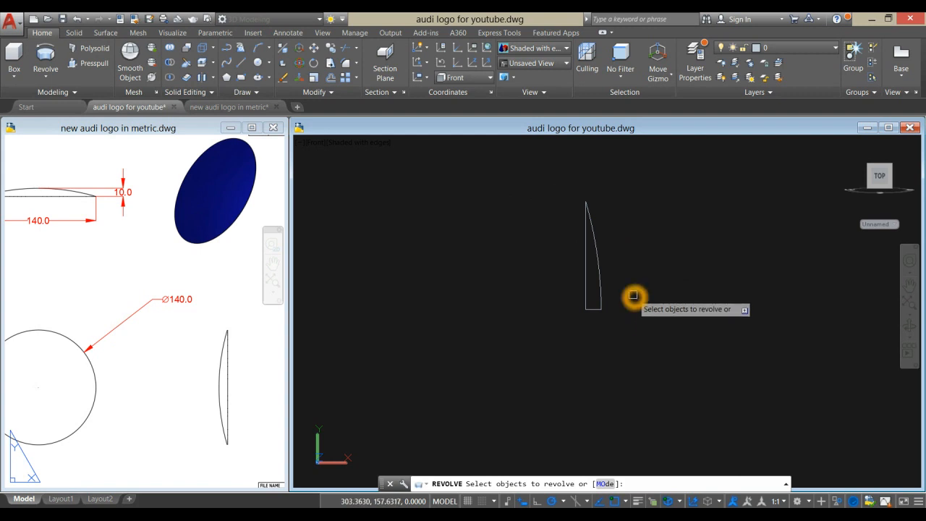
pyautogui.click(600, 283)
pyautogui.rightClick(622, 221)
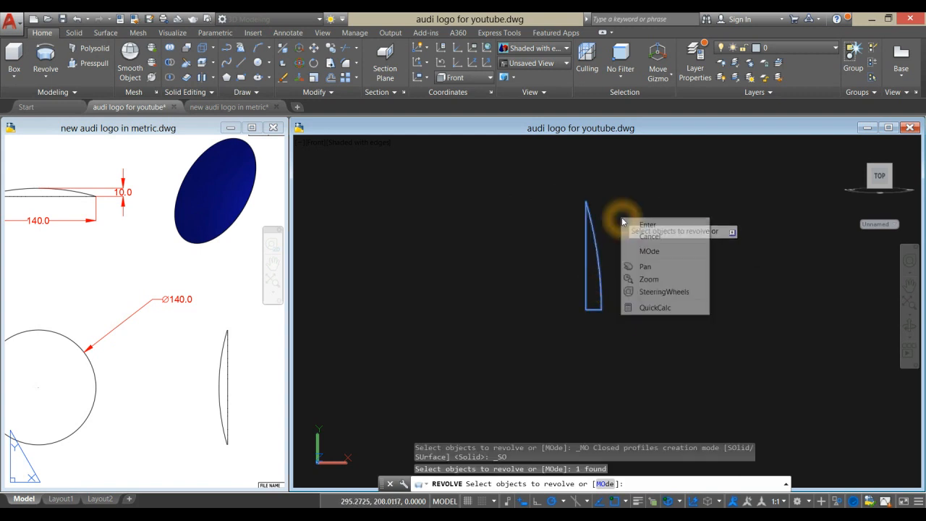
pyautogui.click(646, 224)
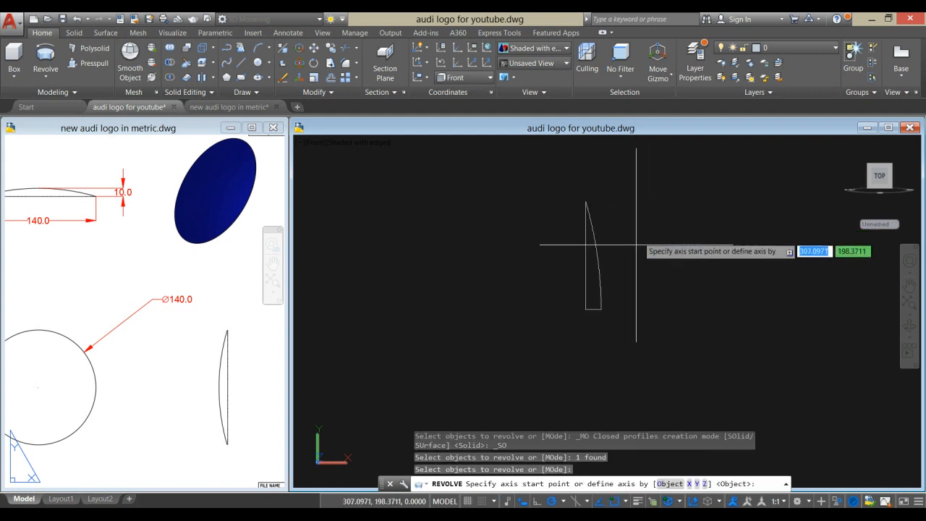
pyautogui.click(586, 308)
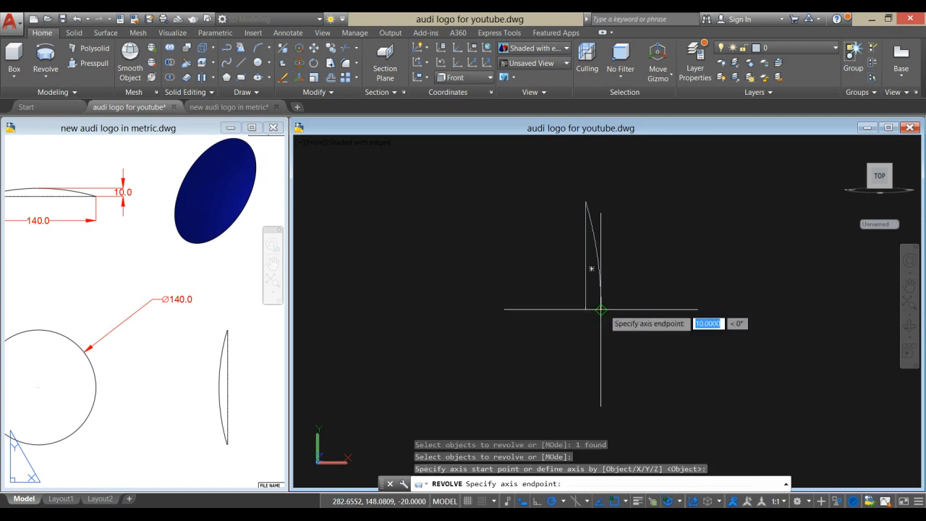
pyautogui.click(603, 309)
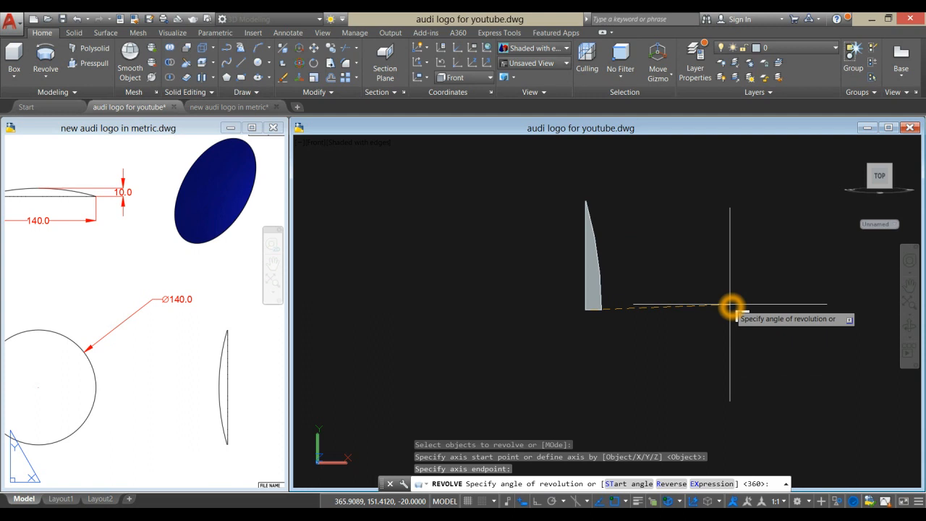
pyautogui.click(730, 307)
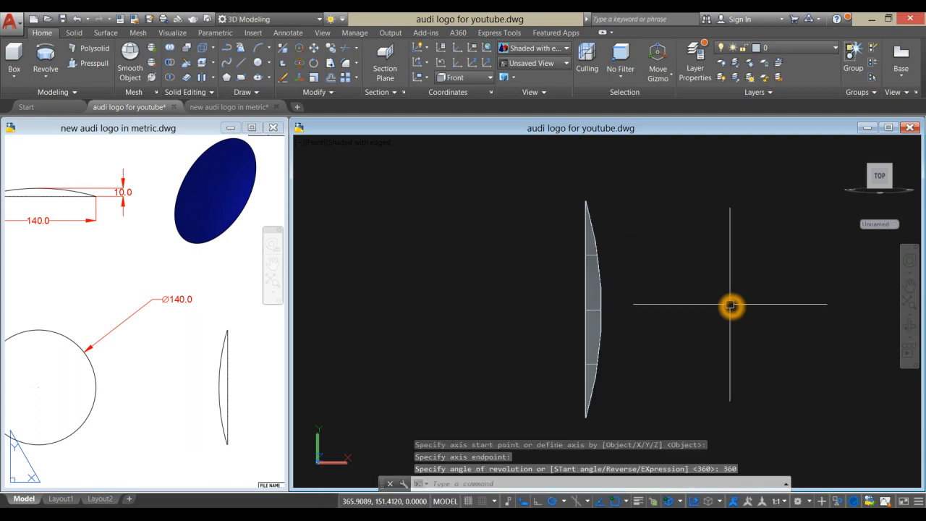
pyautogui.keyDown('shift'); pyautogui.moveTo(668, 303); pyautogui.dragTo(645, 340, button='middle'); pyautogui.keyUp('shift')
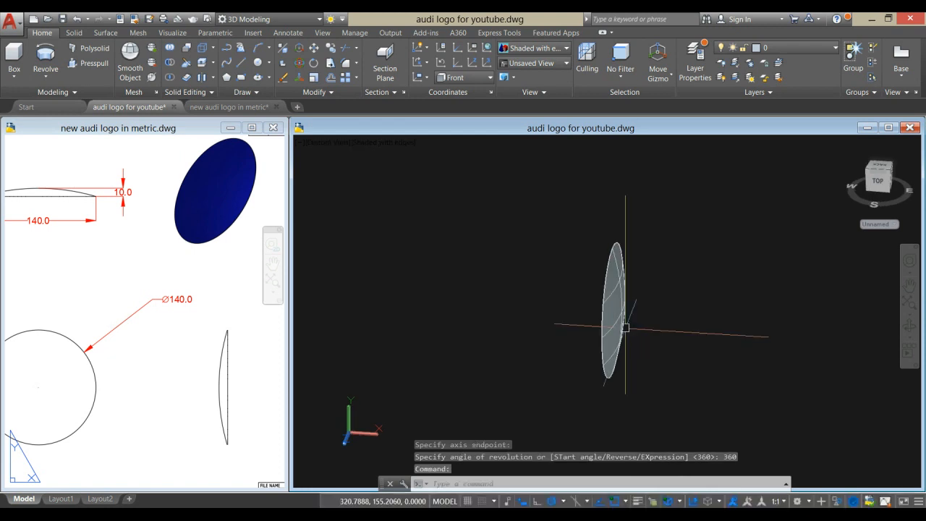
# Bring up the four-ring sheet in the reference drawing and show the model from the right view.
pyautogui.click(473, 351)
pyautogui.click(147, 460)
pyautogui.click(106, 458)
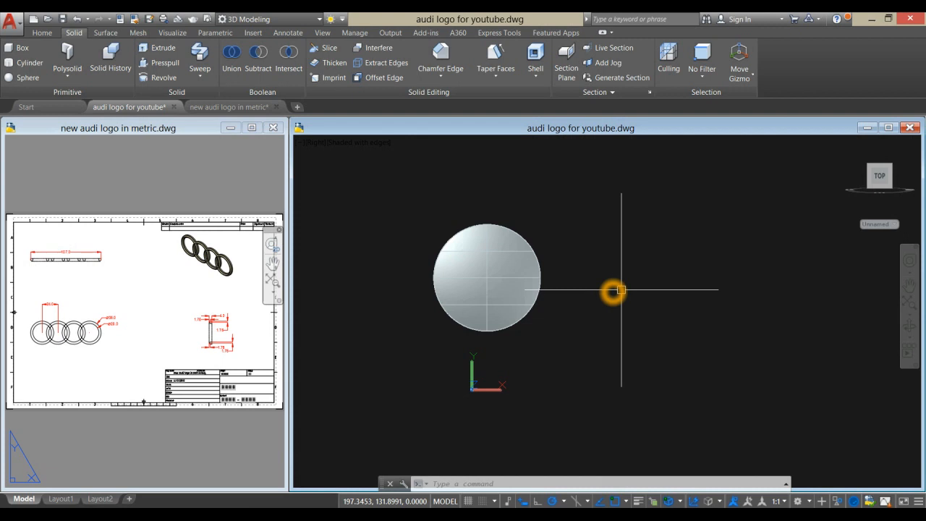
# Draw a horizontal guide line from the domed disc's centre out past its edge.
pyautogui.write('L')
pyautogui.press('Return')
pyautogui.click(489, 278)
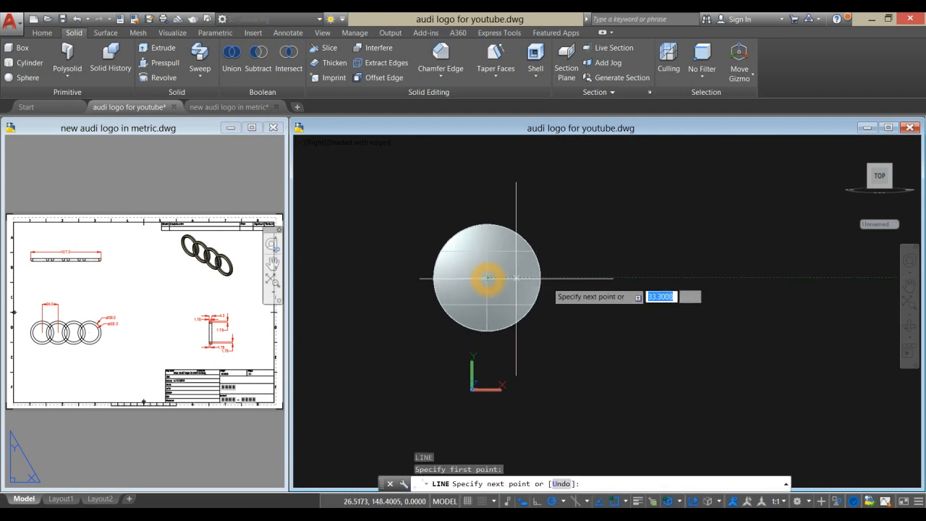
pyautogui.click(730, 277)
pyautogui.rightClick(738, 211)
pyautogui.click(753, 221)
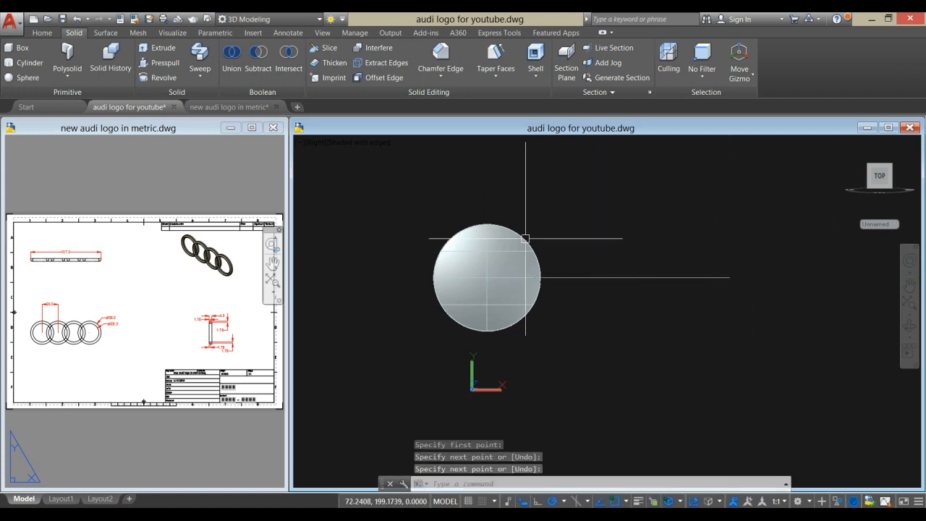
# Hide the domed disc so only the horizontal guide line remains displayed.
pyautogui.click(525, 238)
pyautogui.rightClick(563, 177)
pyautogui.moveTo(608, 224)
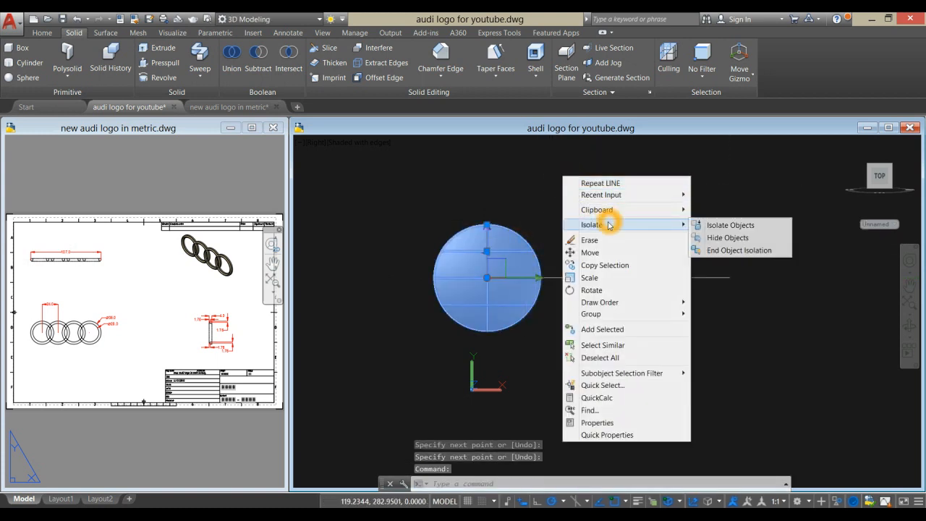
pyautogui.click(727, 237)
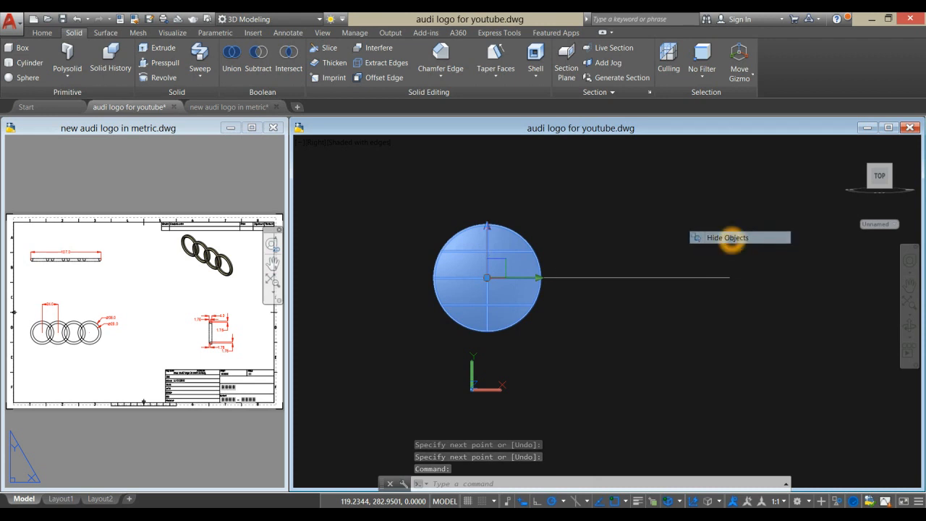
pyautogui.moveTo(728, 262); pyautogui.dragTo(616, 275, button='middle')
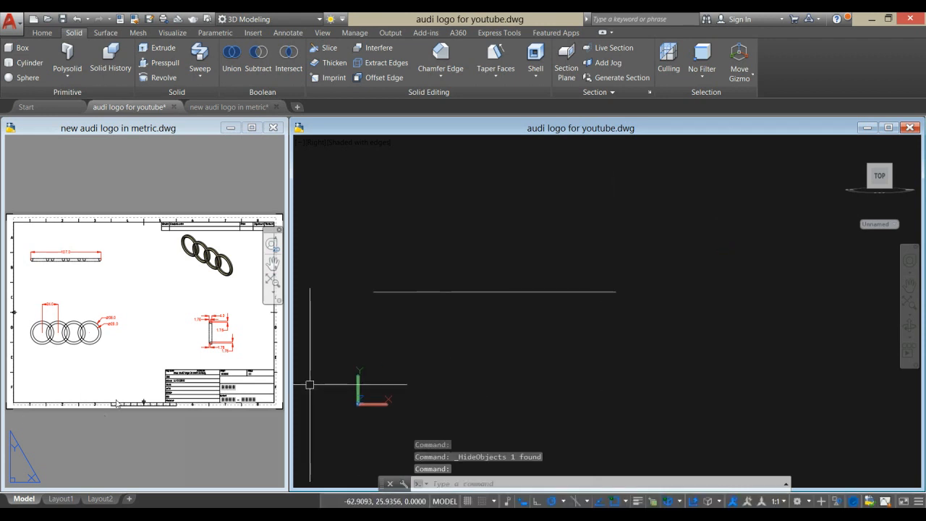
# Draw a circle of diameter 35 centred on the guide line's outer end, following the four-ring reference.
pyautogui.click(39, 337)
pyautogui.scroll(6, 40, 331)
pyautogui.moveTo(42, 326)
pyautogui.mouseDown(button='middle')
pyautogui.moveTo(87, 308)
pyautogui.moveTo(79, 316)
pyautogui.mouseUp(button='middle')
pyautogui.scroll(-2, 64, 320)
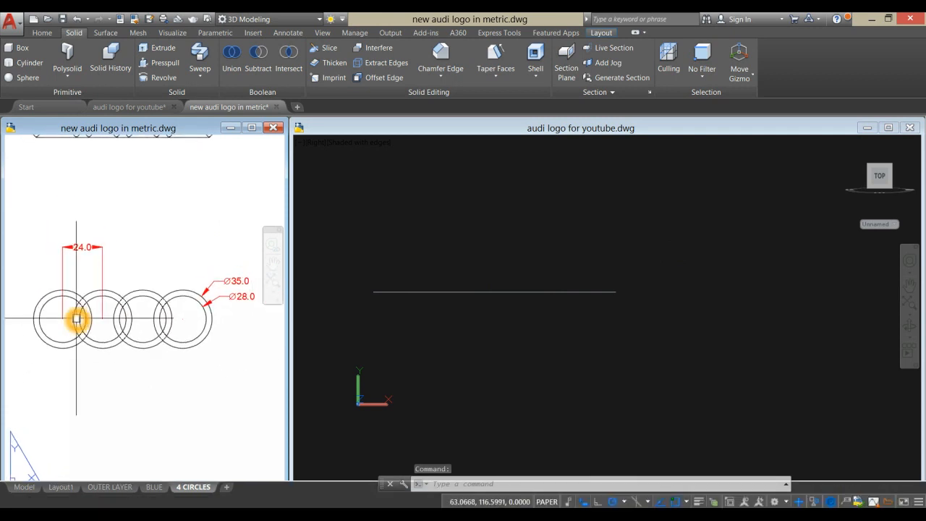
pyautogui.click(666, 260)
pyautogui.write('c')
pyautogui.press('Return')
pyautogui.click(616, 292)
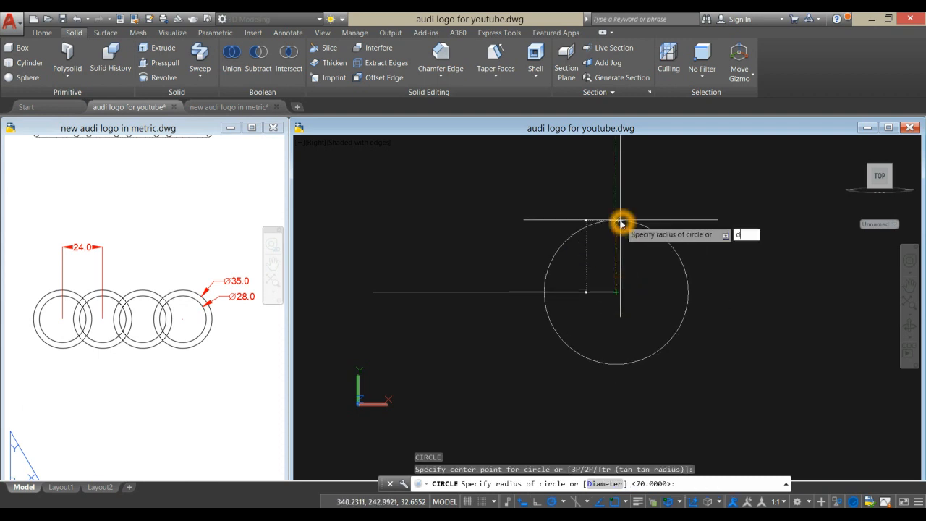
pyautogui.press('Return')
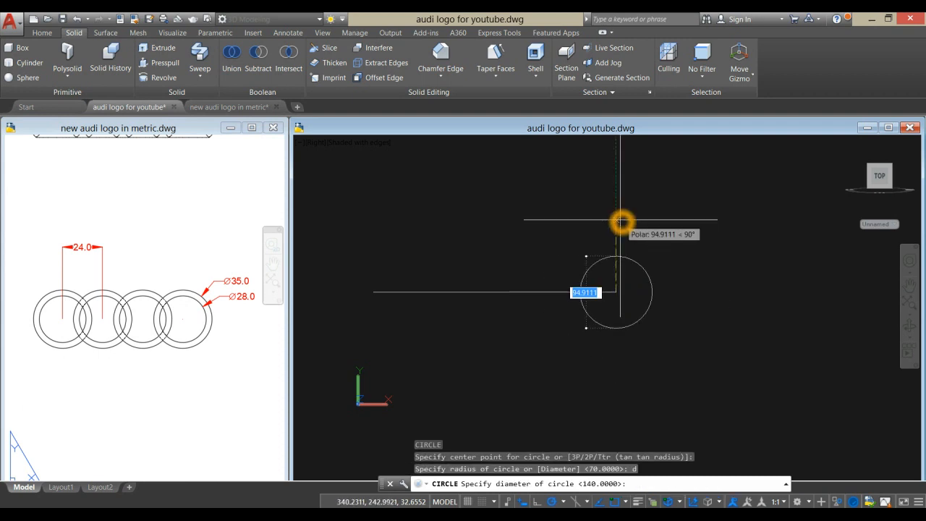
# Draw a concentric circle of diameter 28 inside the 35-diameter circle, and erase the horizontal guide line.
pyautogui.rightClick(623, 216)
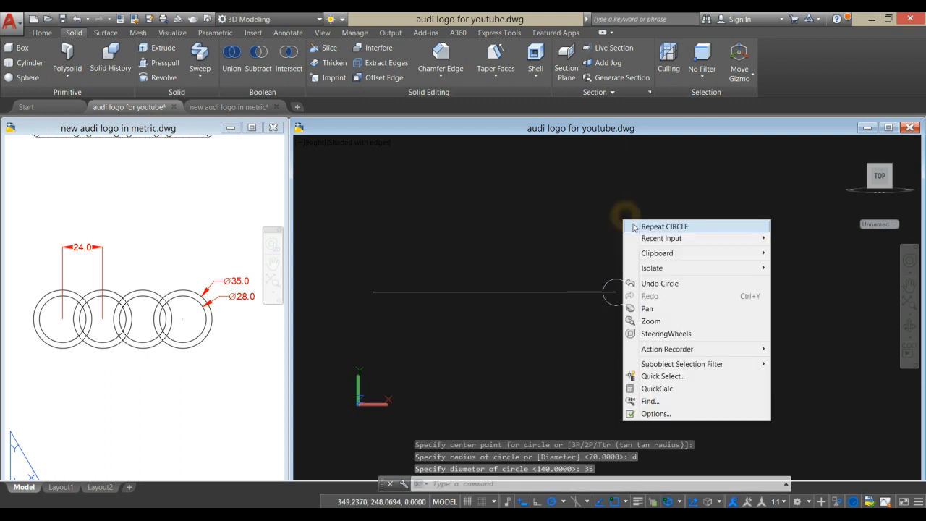
pyautogui.click(637, 227)
pyautogui.scroll(5, 640, 306)
pyautogui.scroll(2, 640, 305)
pyautogui.click(537, 247)
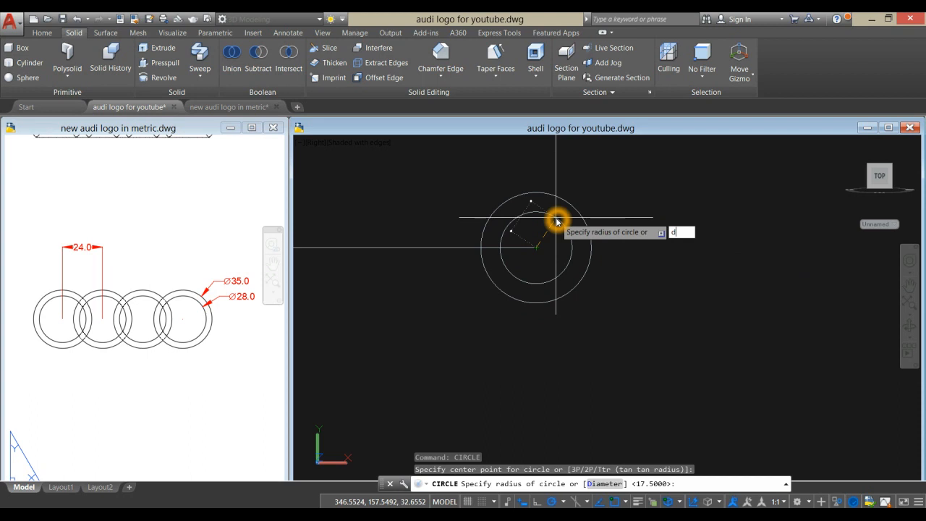
pyautogui.press('Return')
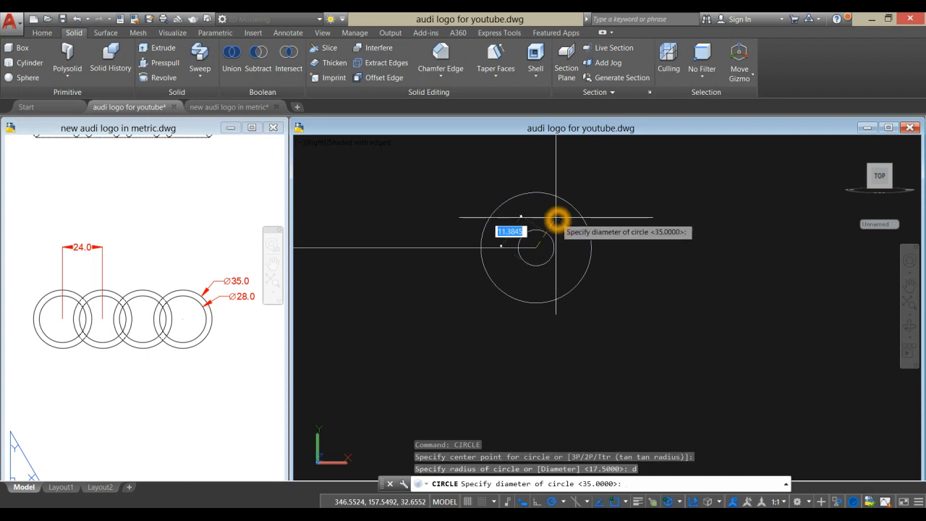
pyautogui.write('28')
pyautogui.press('Return')
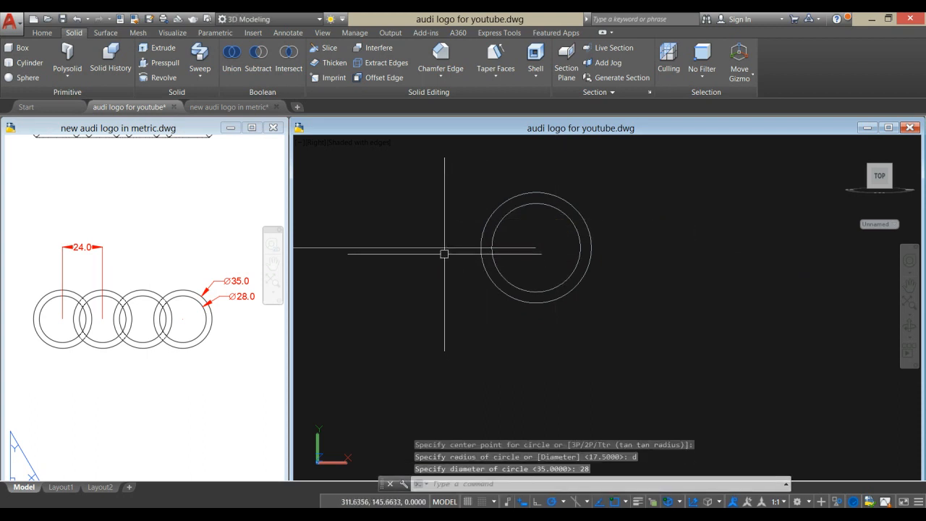
pyautogui.click(440, 248)
pyautogui.press('Delete')
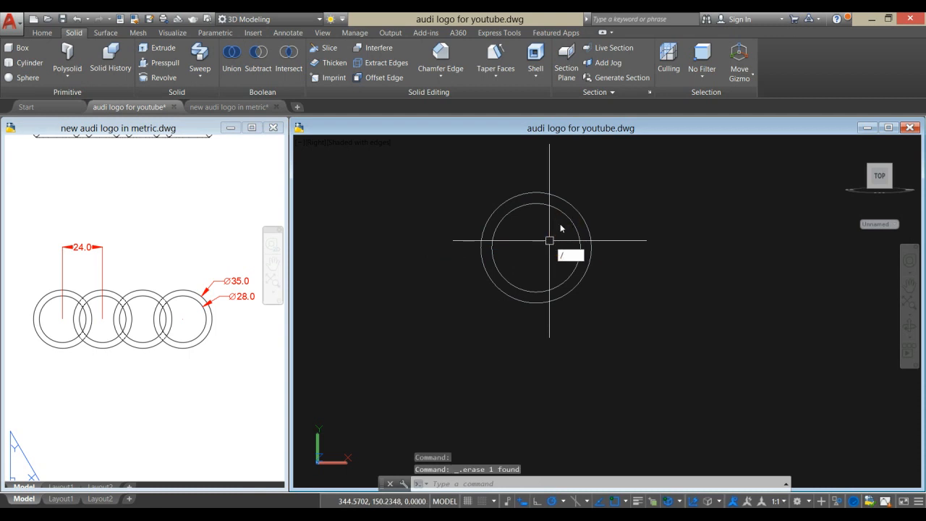
# Extrude both concentric circles to a height of 4 as solids.
pyautogui.click(640, 214)
pyautogui.click(636, 214)
pyautogui.click(532, 216)
pyautogui.click(497, 173)
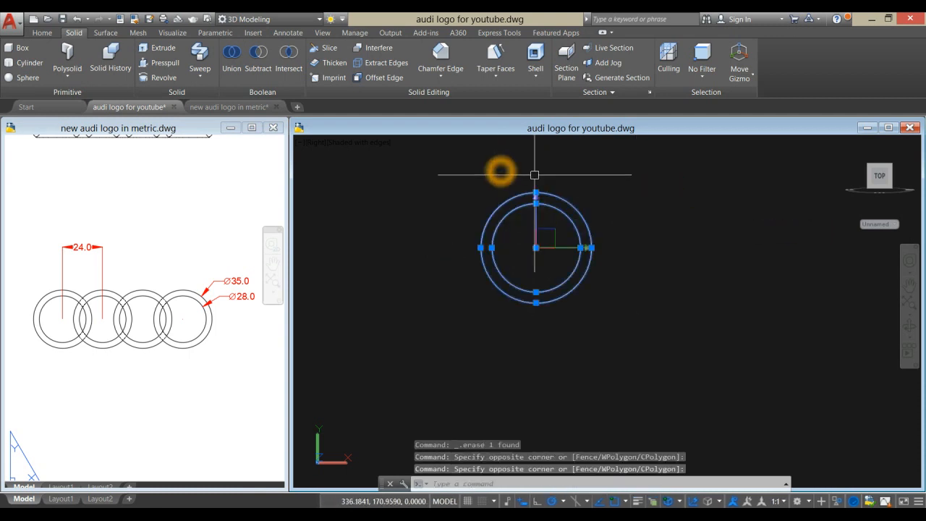
pyautogui.click(42, 32)
pyautogui.click(45, 59)
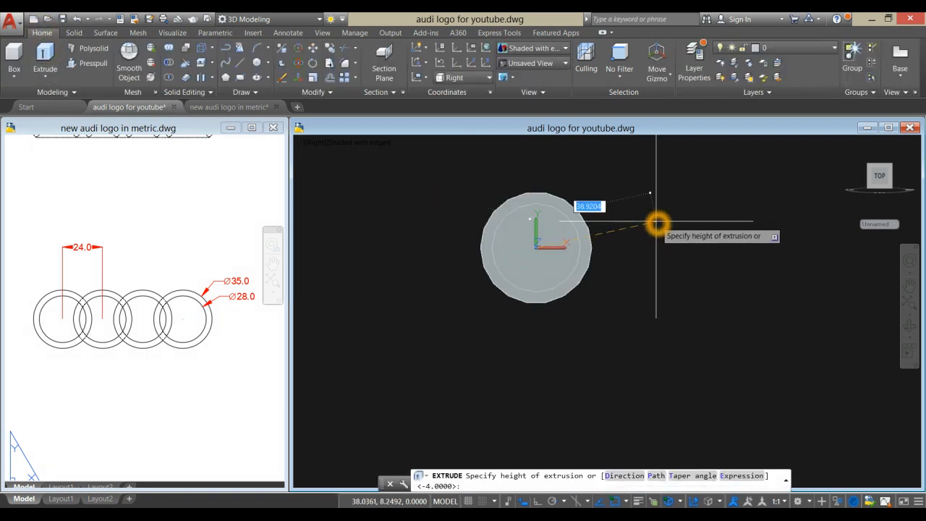
pyautogui.keyDown('shift'); pyautogui.moveTo(657, 219); pyautogui.dragTo(673, 235, button='middle'); pyautogui.keyUp('shift')
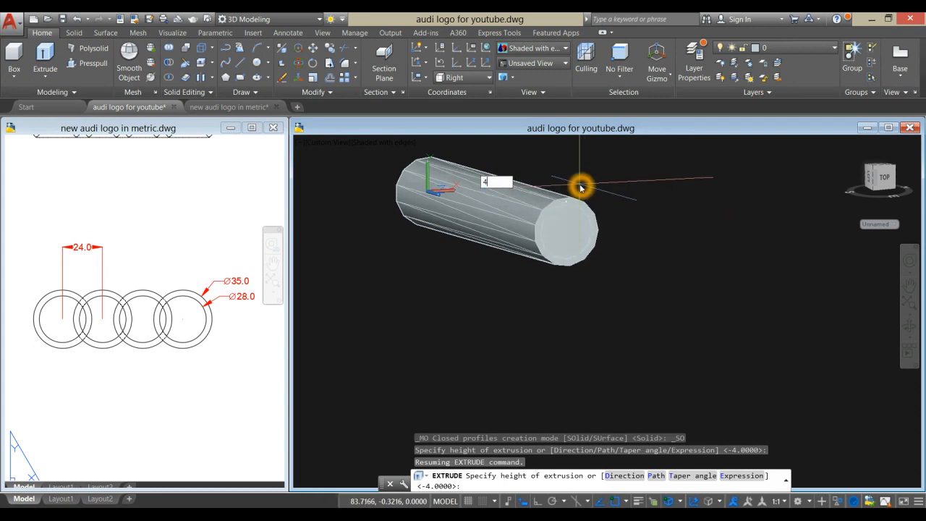
pyautogui.press('Return')
# Examine the thickness and bevel dimensions in the ring's side view on the reference sheet.
pyautogui.click(128, 191)
pyautogui.scroll(-3, 128, 192)
pyautogui.moveTo(105, 224); pyautogui.dragTo(45, 279, button='middle')
pyautogui.scroll(8, 216, 287)
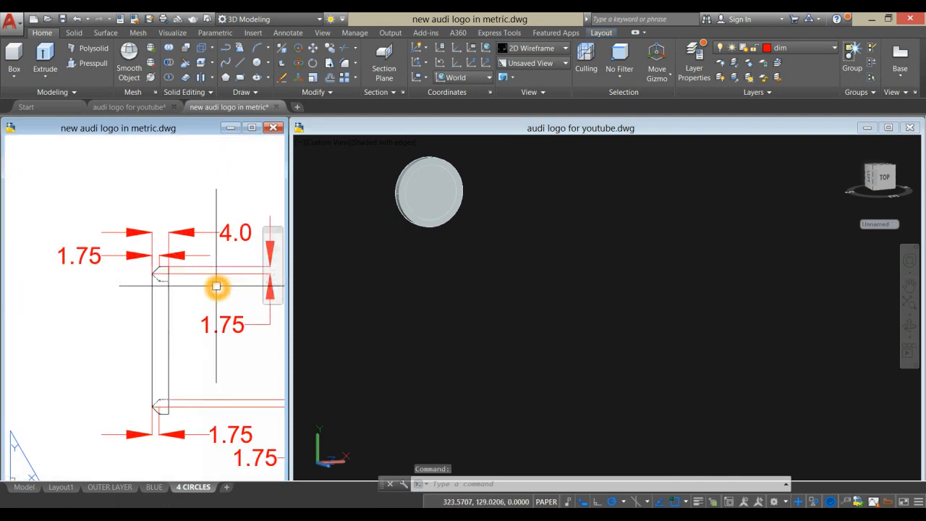
pyautogui.moveTo(216, 286); pyautogui.dragTo(180, 275, button='middle')
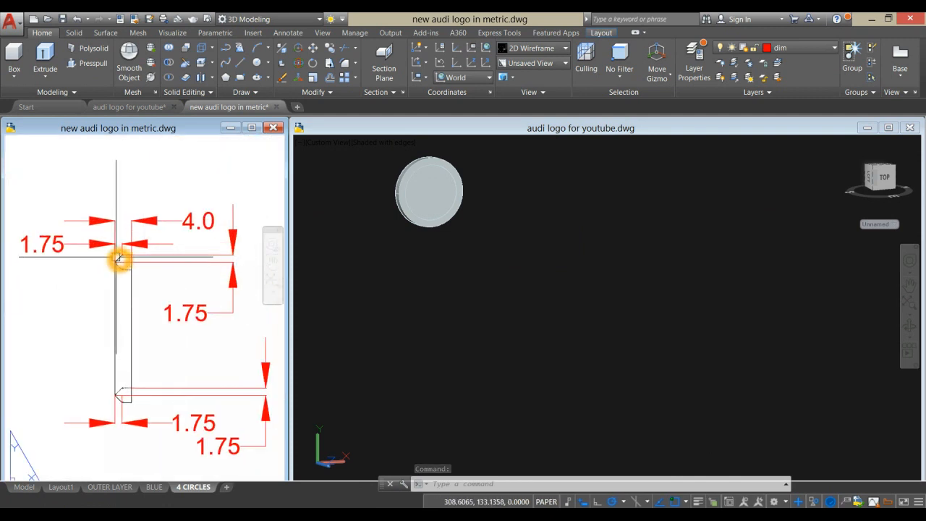
pyautogui.click(511, 223)
pyautogui.moveTo(502, 213); pyautogui.dragTo(536, 259, button='middle')
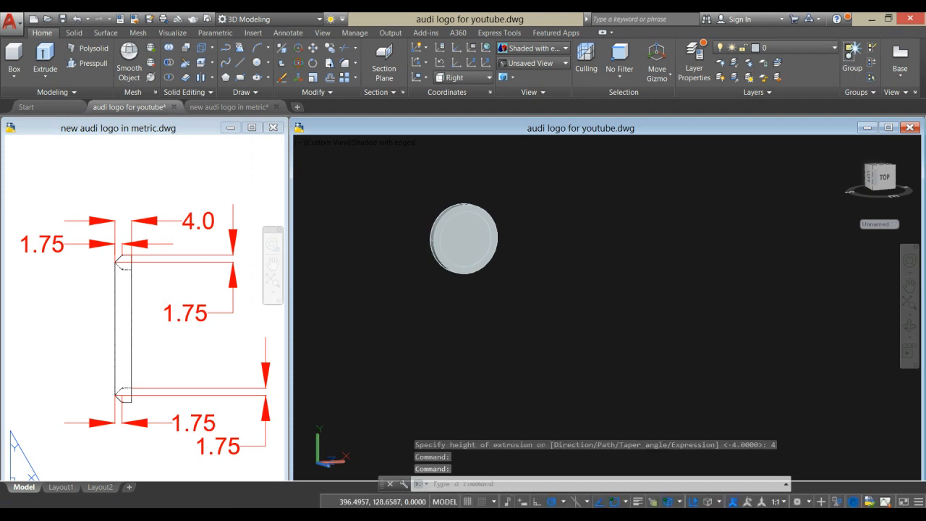
# Subtract the inner cylinder from the outer cylinder to form a flat ring.
pyautogui.click(169, 62)
pyautogui.scroll(5, 475, 205)
pyautogui.click(465, 185)
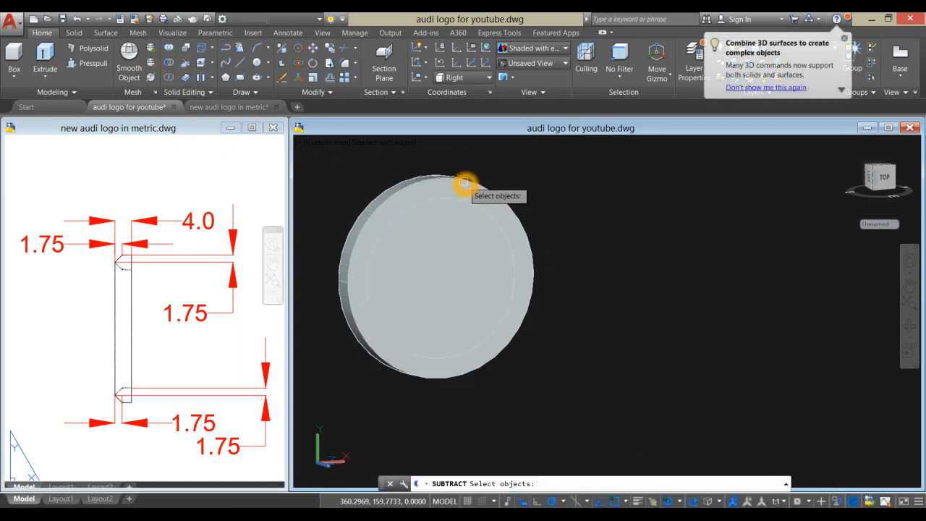
pyautogui.rightClick(511, 165)
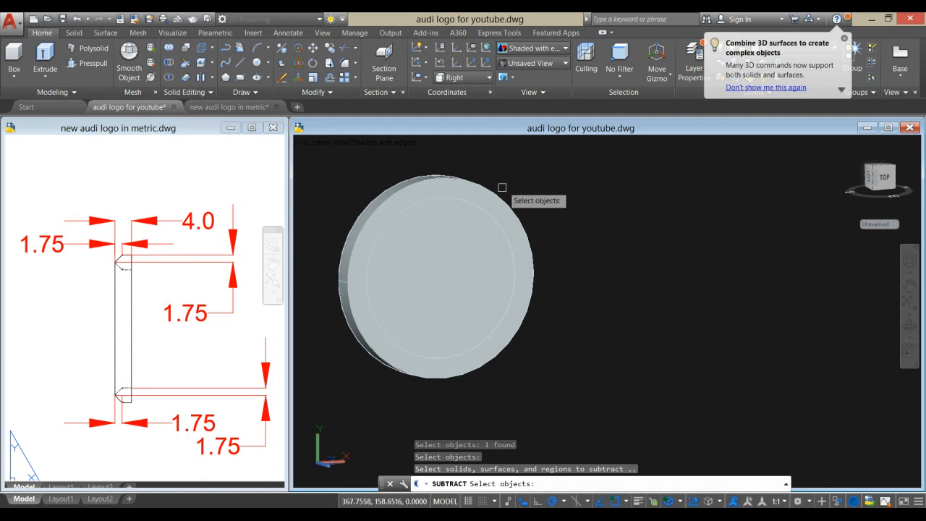
pyautogui.click(445, 274)
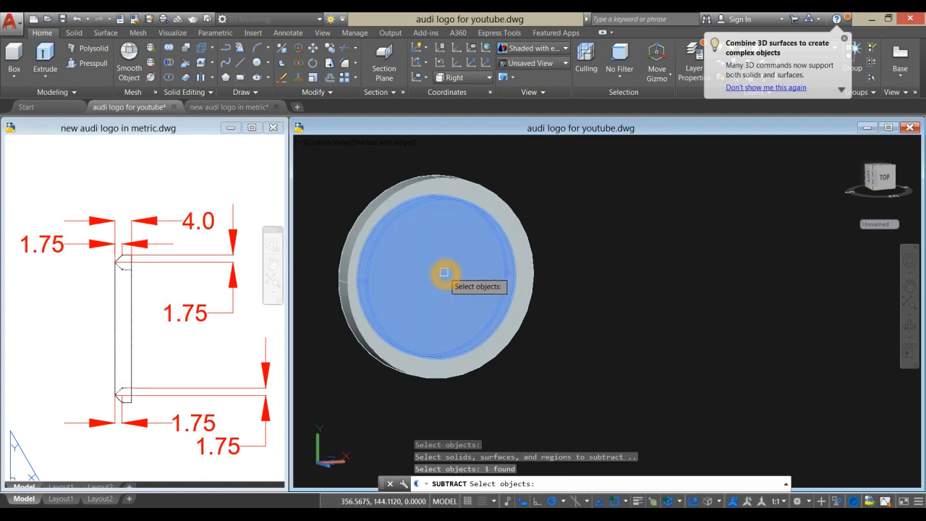
pyautogui.rightClick(555, 207)
pyautogui.scroll(-5, 556, 208)
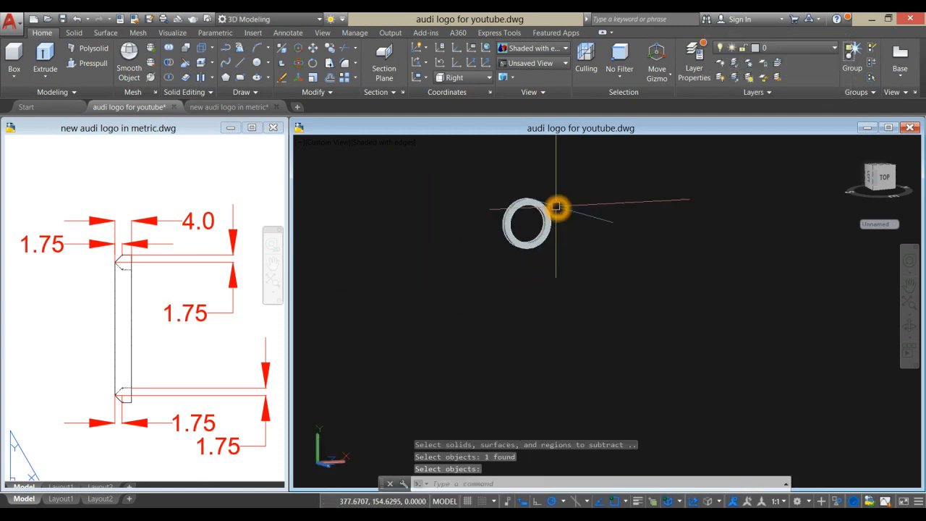
pyautogui.scroll(3, 557, 207)
pyautogui.rightClick(557, 208)
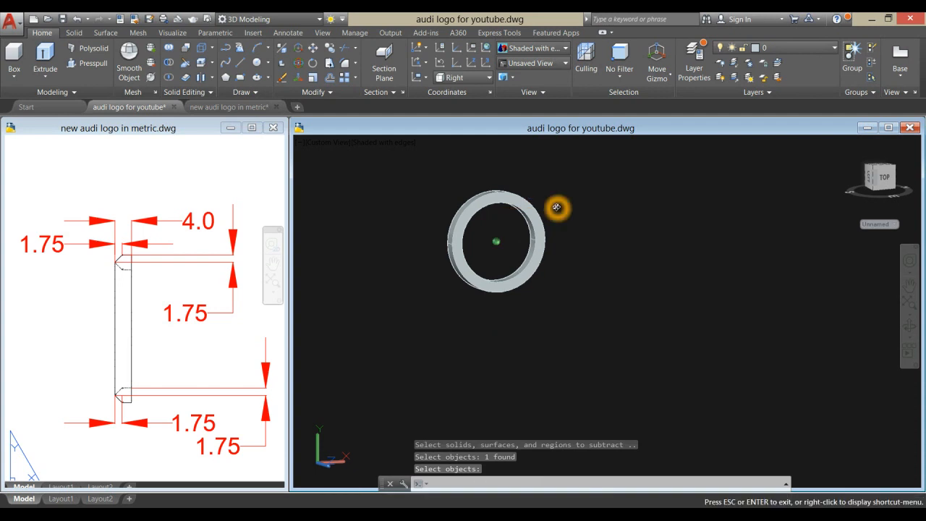
pyautogui.scroll(-3, 555, 207)
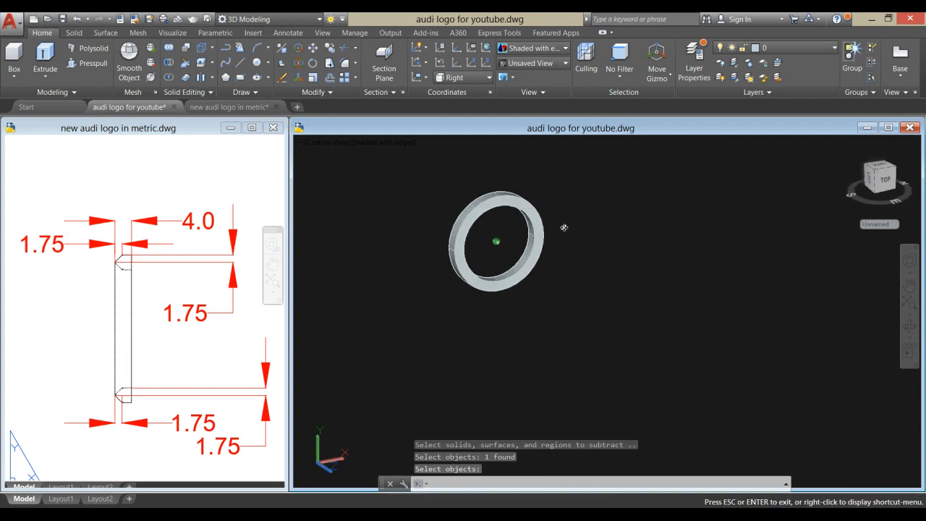
# Chamfer the outer edge of the ring's front face with both distances set to 1.75.
pyautogui.click(76, 33)
pyautogui.click(441, 54)
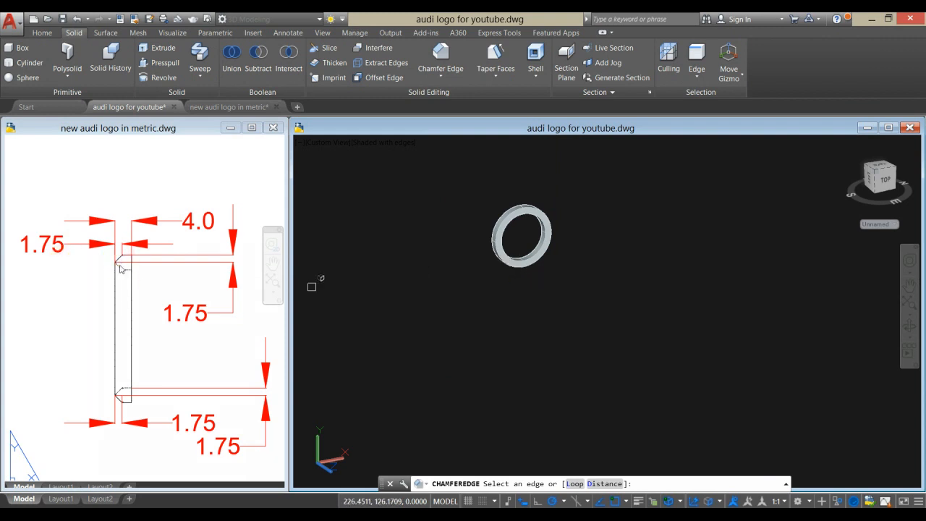
pyautogui.click(605, 484)
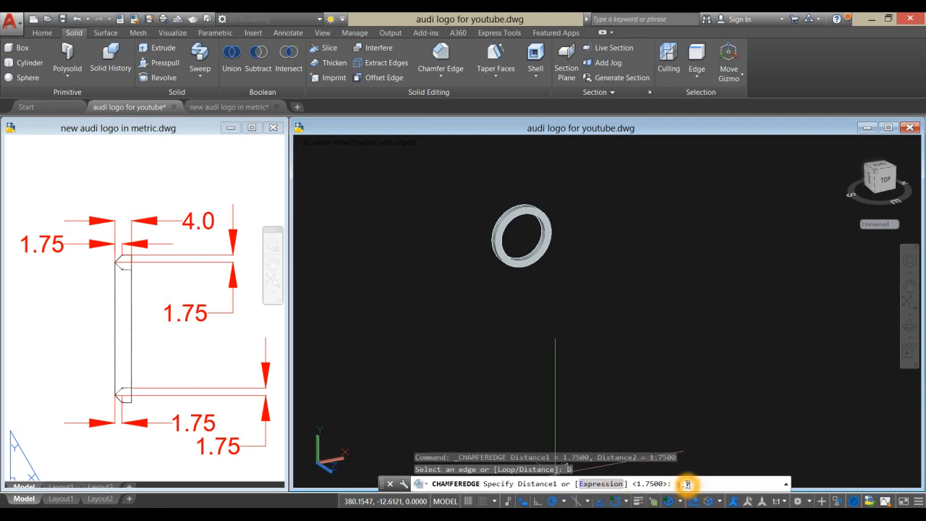
pyautogui.press('Return')
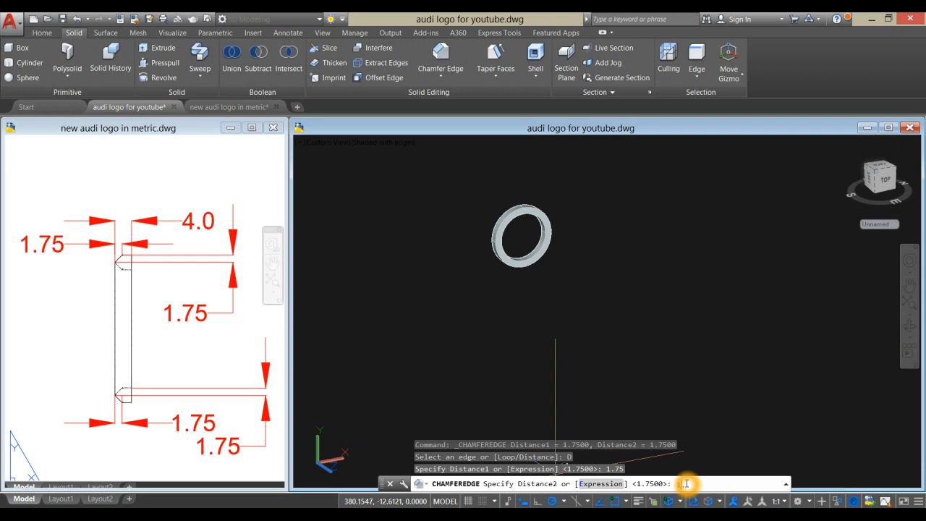
pyautogui.write('1.75')
pyautogui.press('Return')
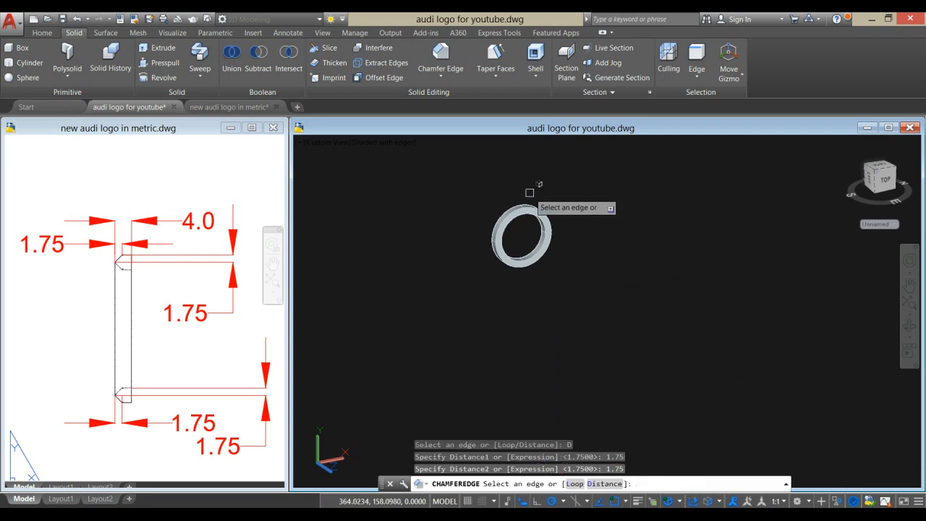
pyautogui.scroll(5, 533, 192)
pyautogui.click(528, 249)
pyautogui.rightClick(598, 185)
pyautogui.click(624, 193)
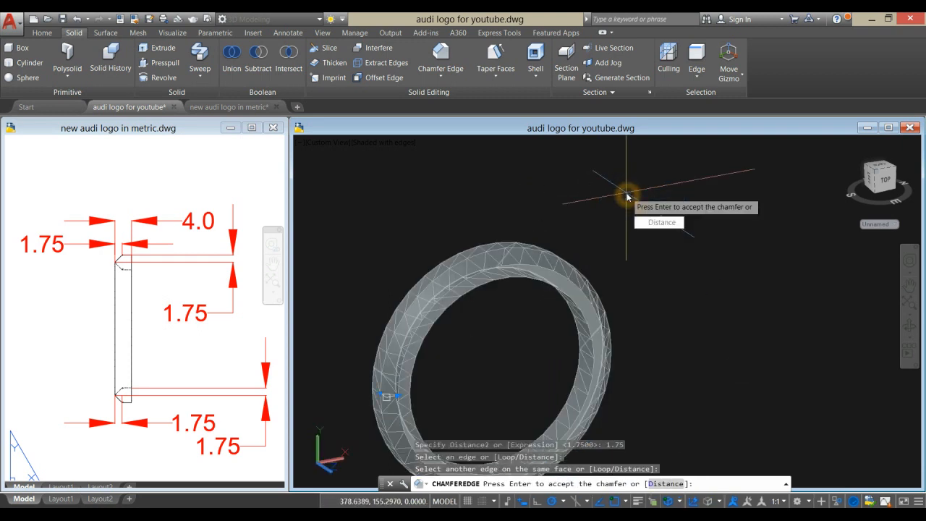
pyautogui.rightClick(619, 195)
pyautogui.click(660, 203)
# Chamfer the inner edge of the ring's front face with the same 1.75 distances.
pyautogui.rightClick(614, 183)
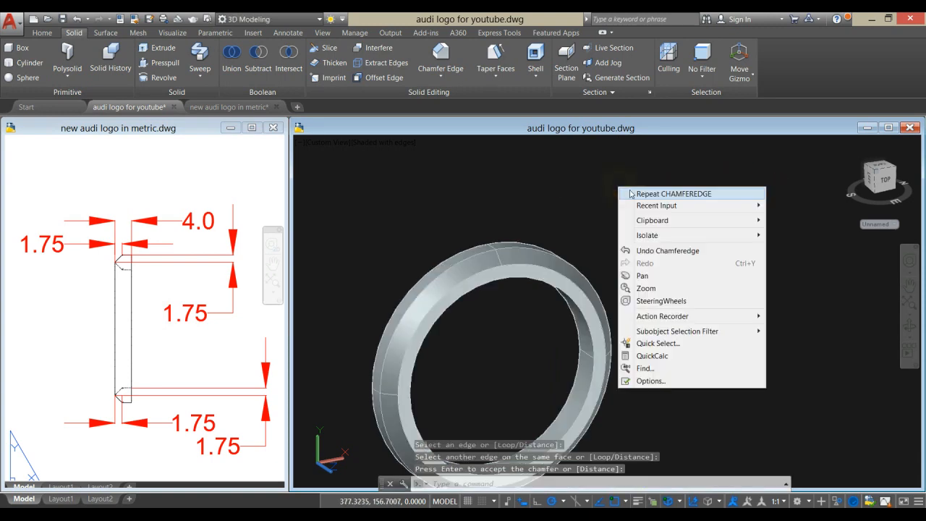
pyautogui.click(622, 192)
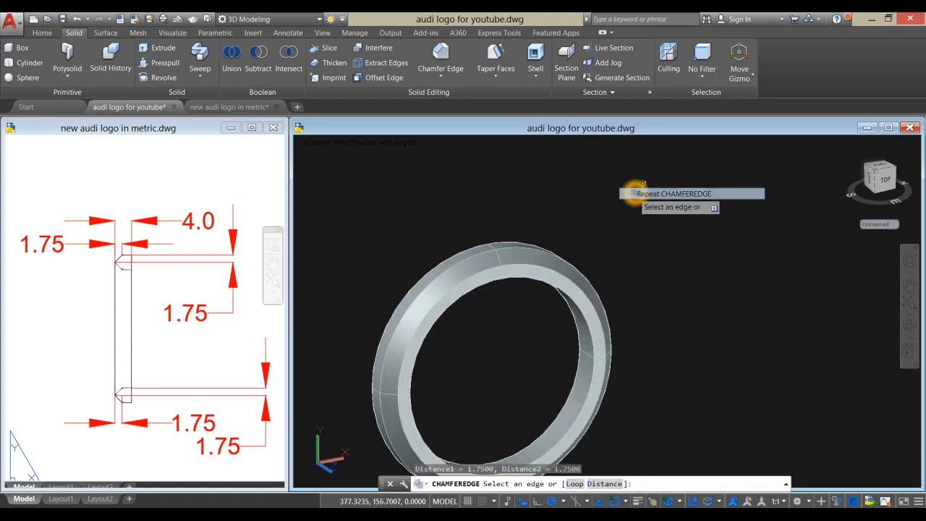
pyautogui.click(532, 282)
pyautogui.rightClick(610, 233)
pyautogui.click(632, 238)
pyautogui.rightClick(634, 241)
pyautogui.click(644, 250)
pyautogui.scroll(-4, 657, 246)
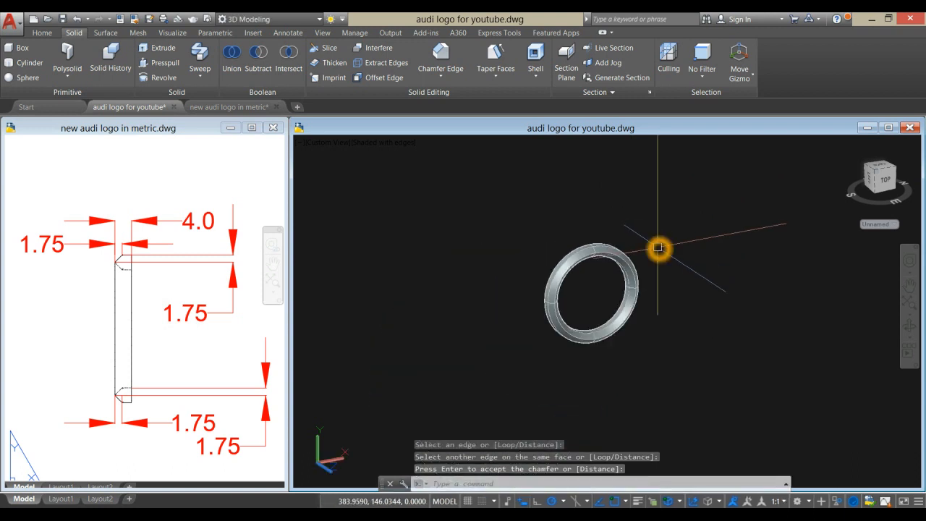
# Switch the model to the Right view so the ring is seen face-on.
pyautogui.keyDown('shift'); pyautogui.moveTo(658, 247); pyautogui.dragTo(637, 224, button='middle'); pyautogui.keyUp('shift')
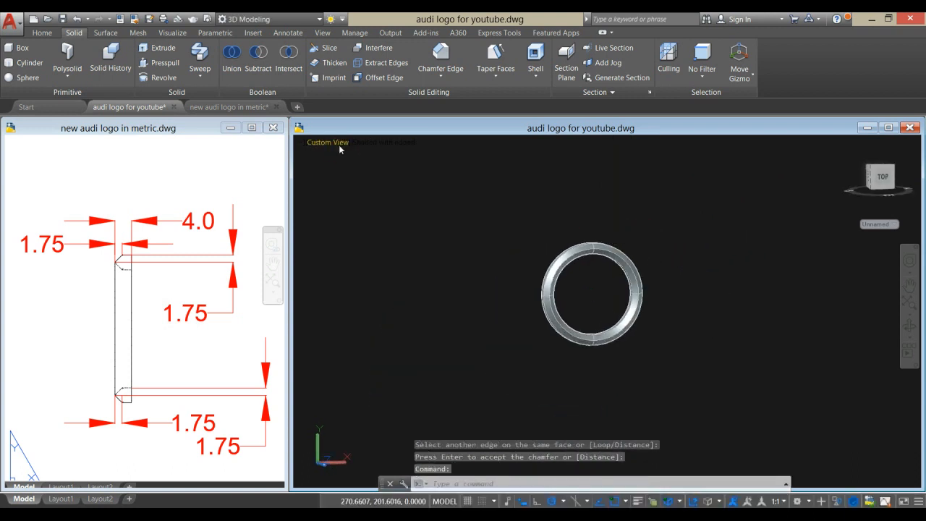
pyautogui.click(338, 148)
pyautogui.click(378, 206)
pyautogui.scroll(2, 855, 332)
pyautogui.moveTo(855, 331); pyautogui.dragTo(570, 314, button='middle')
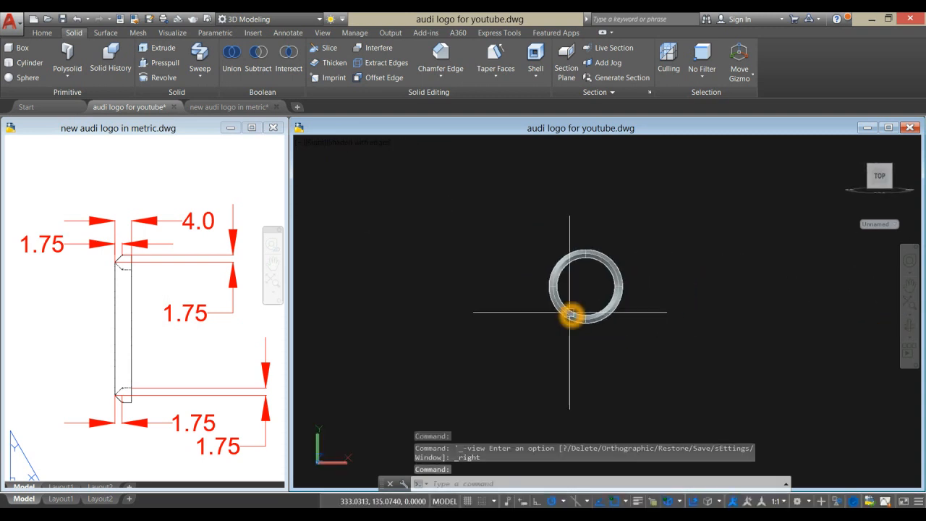
# Copy the beveled ring from its centre horizontally to the right by a distance of 24.
pyautogui.scroll(4, 647, 282)
pyautogui.click(578, 249)
pyautogui.rightClick(626, 214)
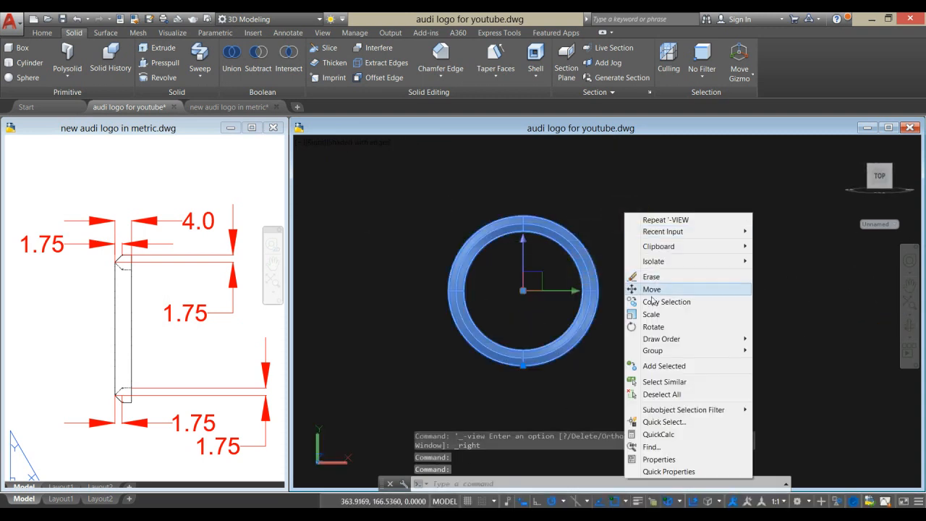
pyautogui.click(660, 303)
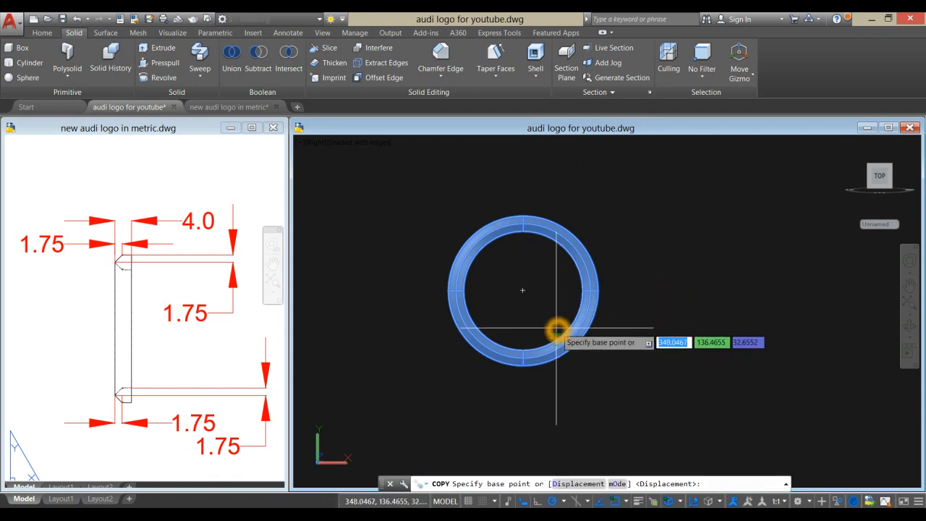
pyautogui.click(523, 291)
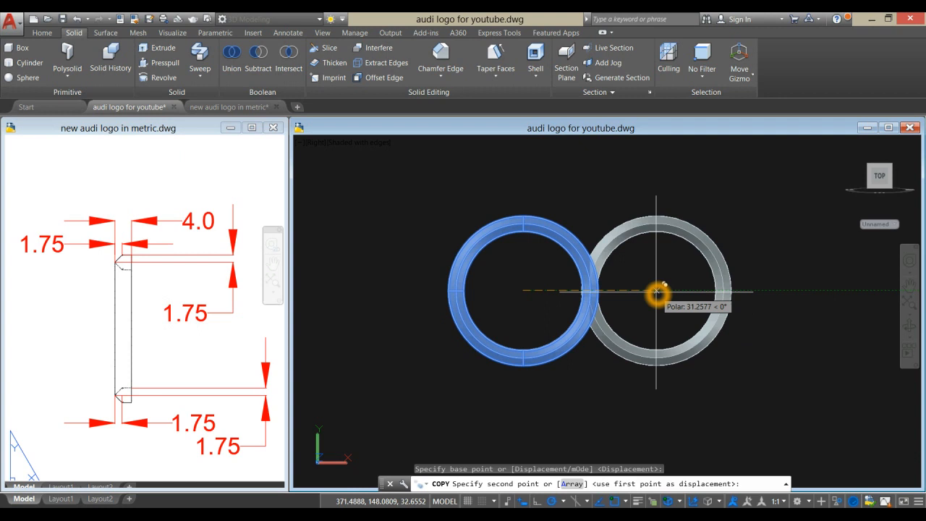
pyautogui.write('2')
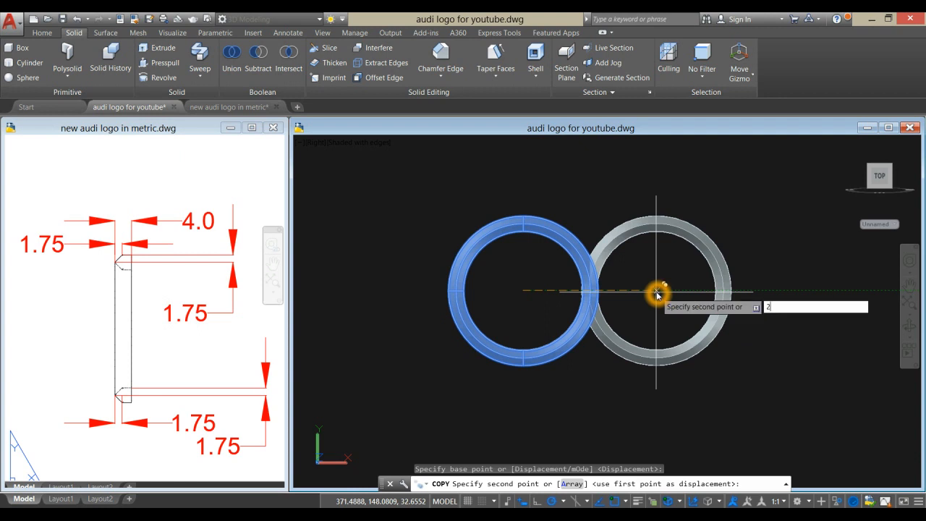
pyautogui.write('4')
pyautogui.press('Return')
pyautogui.rightClick(683, 221)
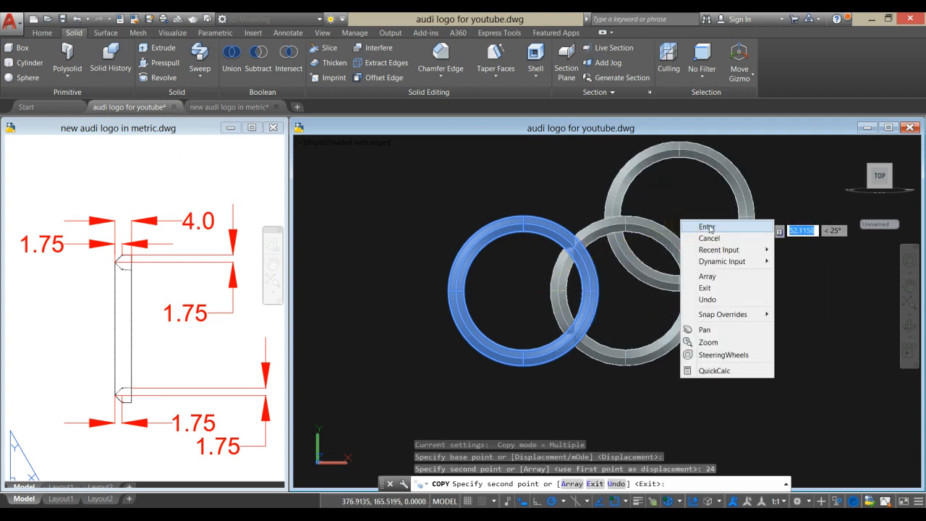
pyautogui.click(707, 226)
# Examine the ring spacing on the four-circles reference sheet.
pyautogui.click(62, 395)
pyautogui.scroll(-4, 71, 373)
pyautogui.moveTo(73, 374)
pyautogui.mouseDown(button='middle')
pyautogui.moveTo(133, 302)
pyautogui.moveTo(271, 291)
pyautogui.moveTo(312, 306)
pyautogui.mouseUp(button='middle')
pyautogui.moveTo(108, 283); pyautogui.dragTo(272, 301, button='middle')
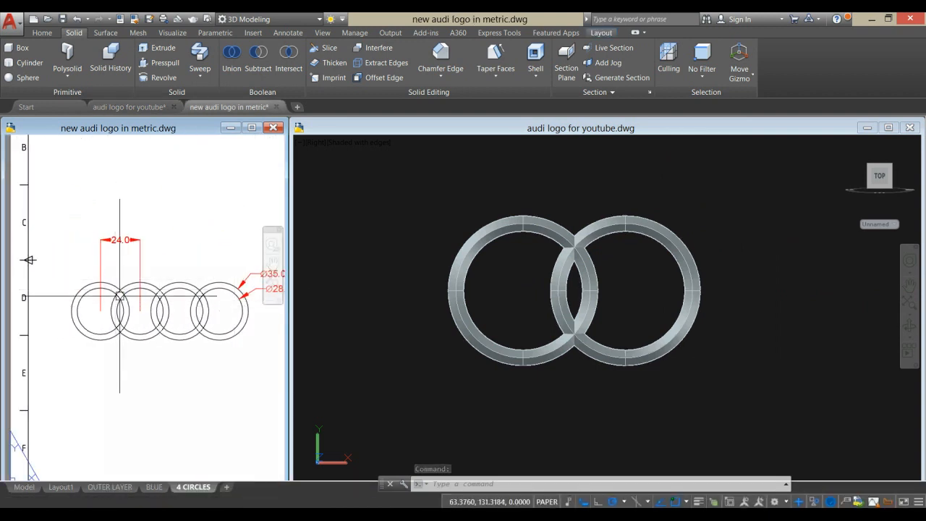
# Copy the second ring from its centre horizontally by 24 to make the third ring.
pyautogui.click(764, 225)
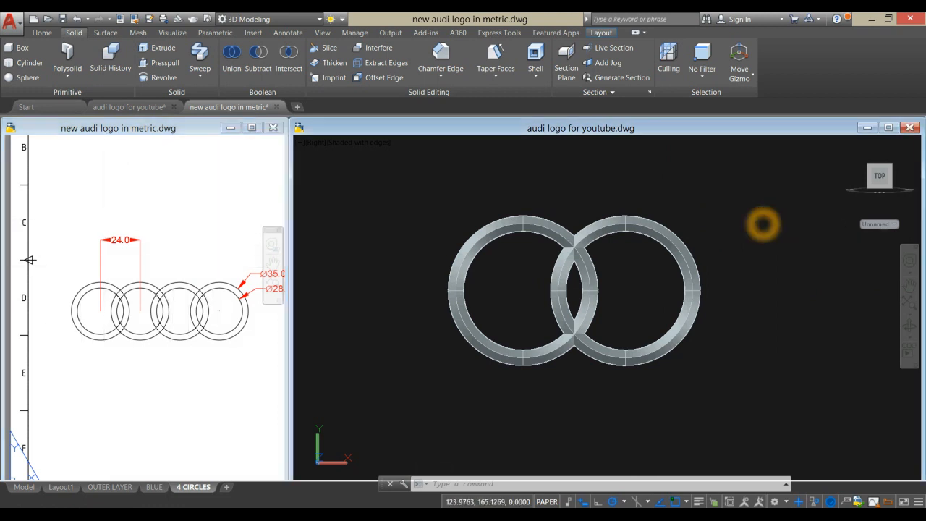
pyautogui.click(624, 226)
pyautogui.rightClick(688, 174)
pyautogui.click(728, 263)
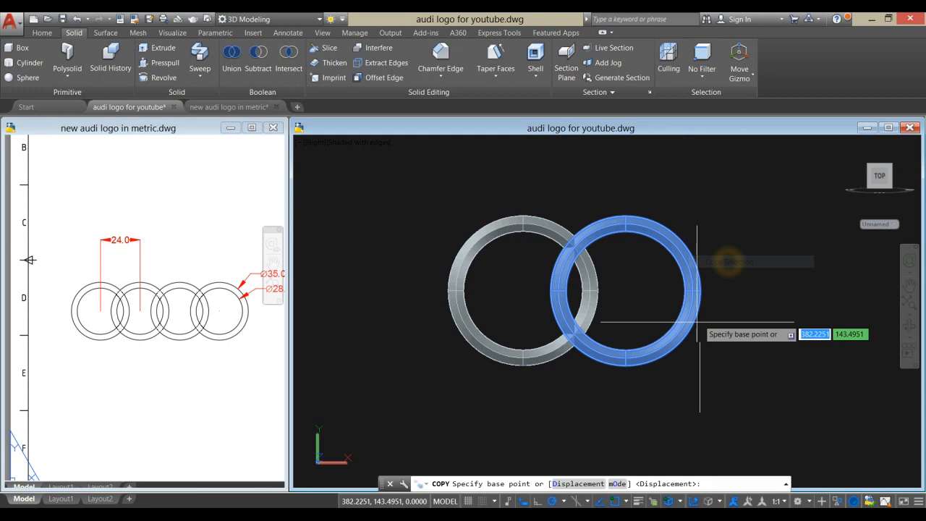
pyautogui.click(627, 293)
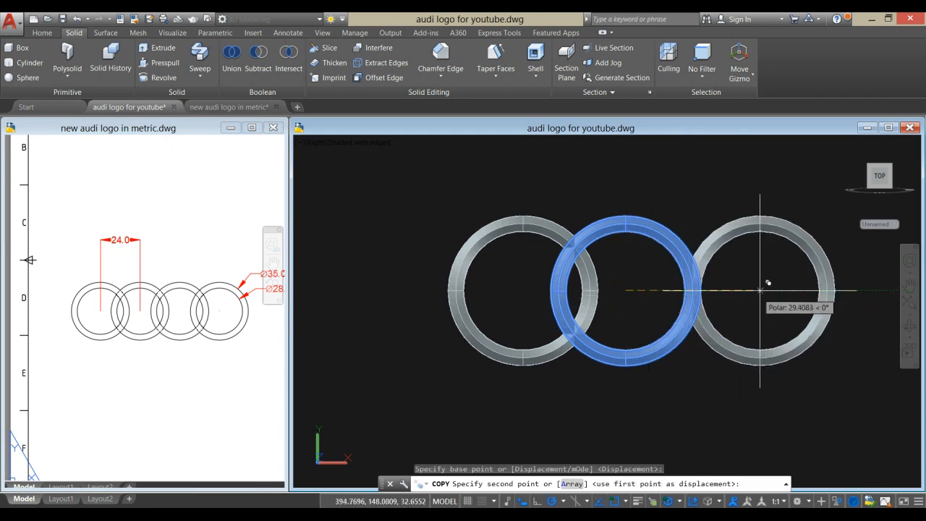
pyautogui.write('24')
pyautogui.press('Return')
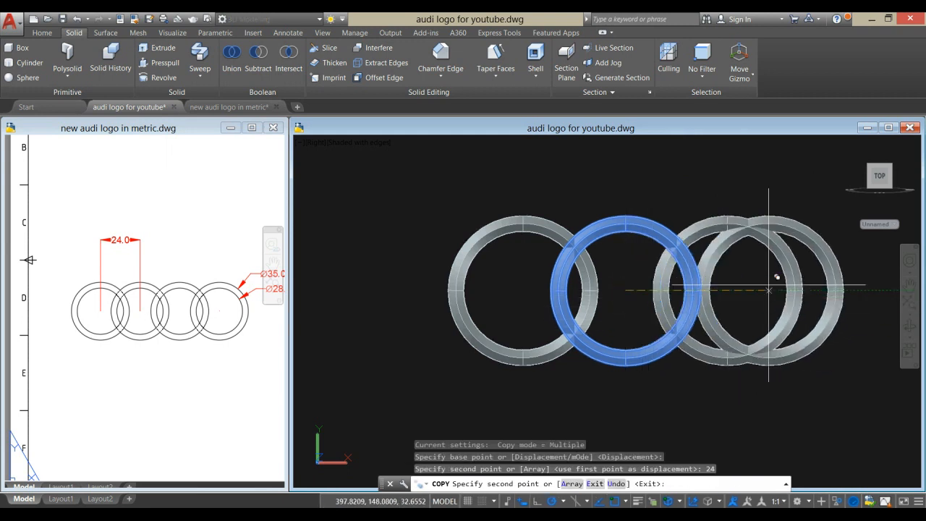
pyautogui.rightClick(778, 208)
pyautogui.click(778, 209)
# Copy the third ring from its centre horizontally by 24 to complete the row of four rings.
pyautogui.moveTo(780, 208); pyautogui.dragTo(682, 186, button='middle')
pyautogui.rightClick(705, 182)
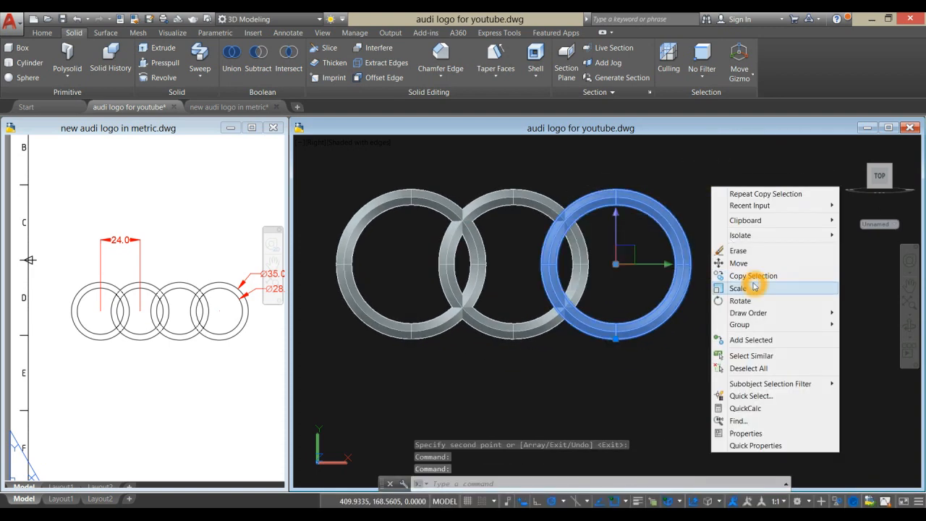
pyautogui.click(729, 276)
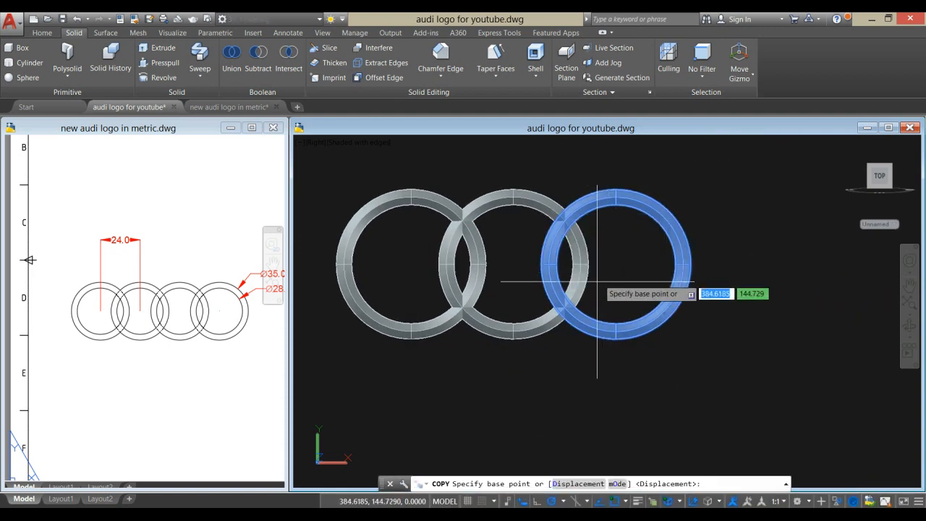
pyautogui.click(616, 265)
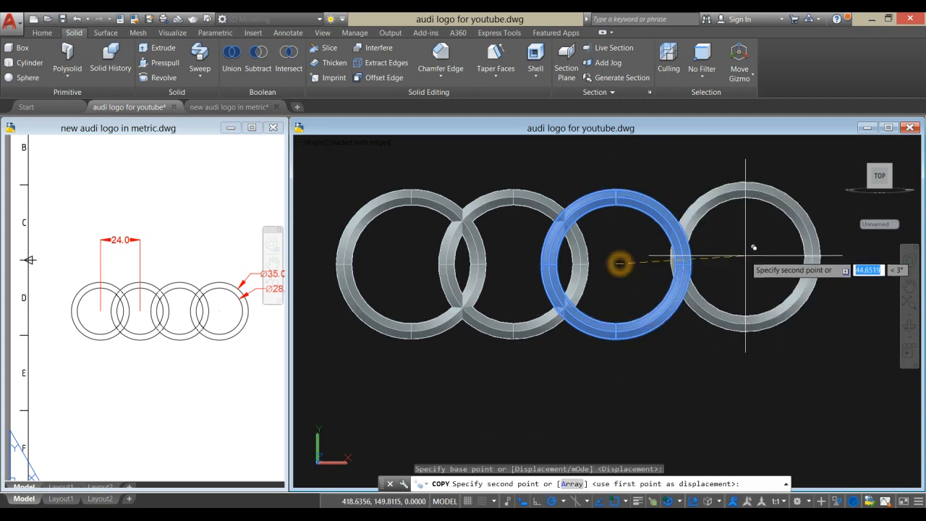
pyautogui.write('24')
pyautogui.press('Return')
pyautogui.rightClick(772, 208)
pyautogui.click(774, 210)
# Draw a horizontal guide line from the fourth ring's centre to a point well beyond its outer edge.
pyautogui.scroll(-5, 662, 290)
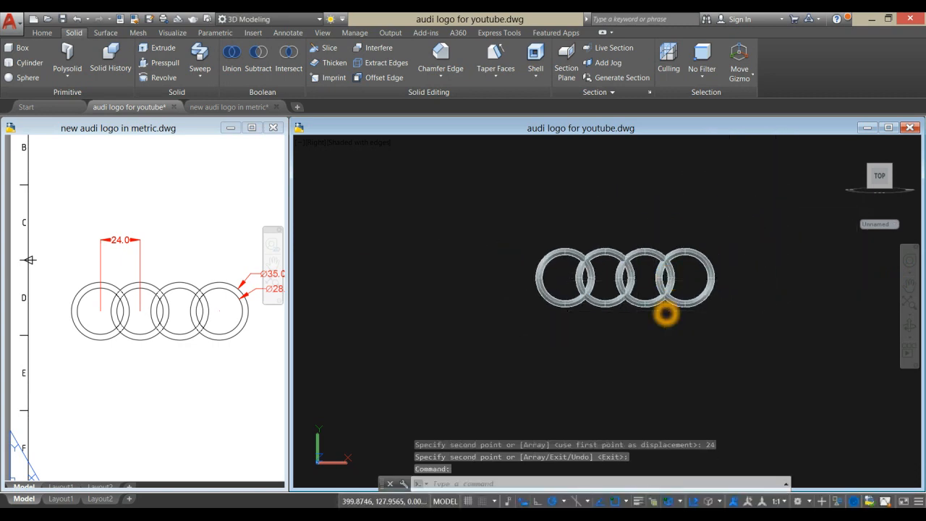
pyautogui.moveTo(666, 314); pyautogui.dragTo(572, 307, button='middle')
pyautogui.press('Escape')
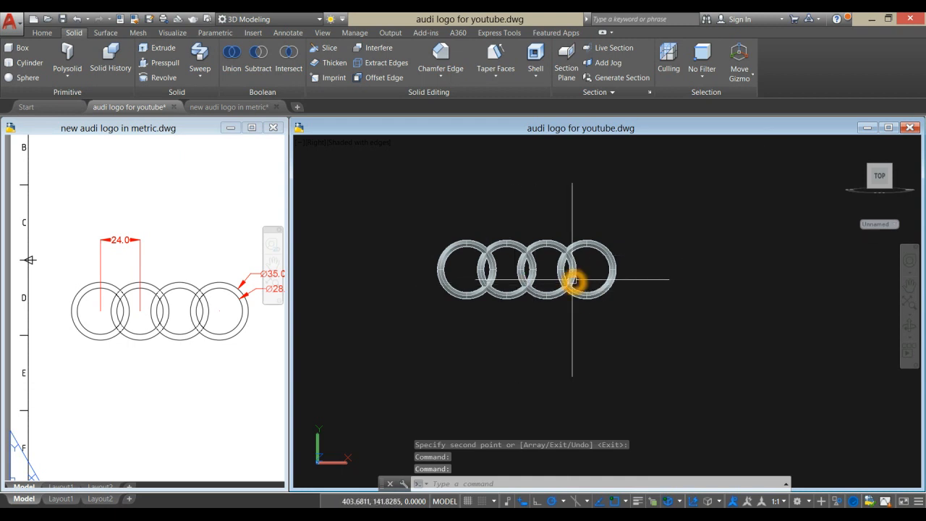
pyautogui.click(512, 348)
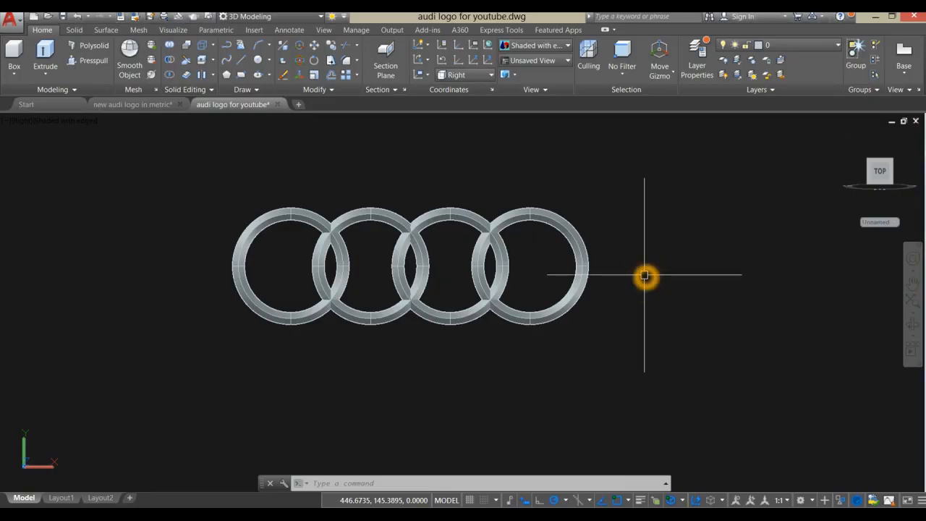
pyautogui.write('l')
pyautogui.press('Return')
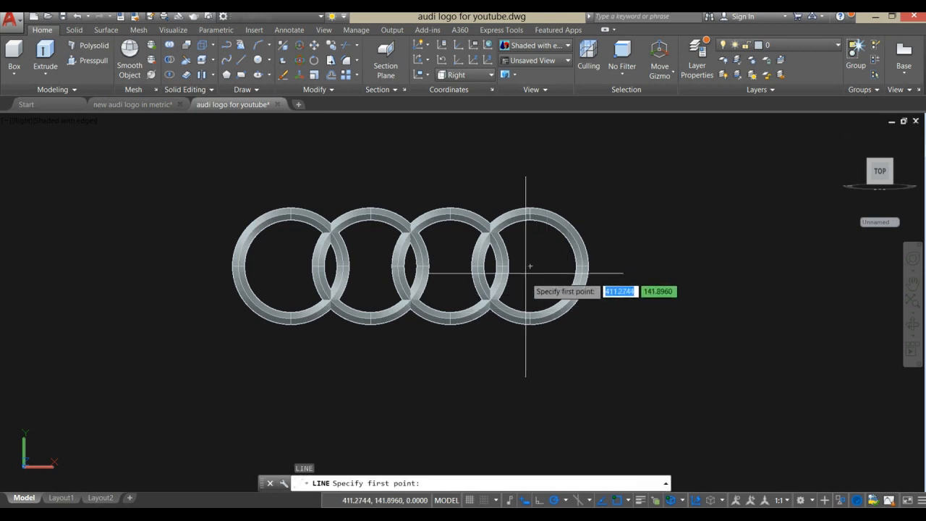
pyautogui.click(531, 266)
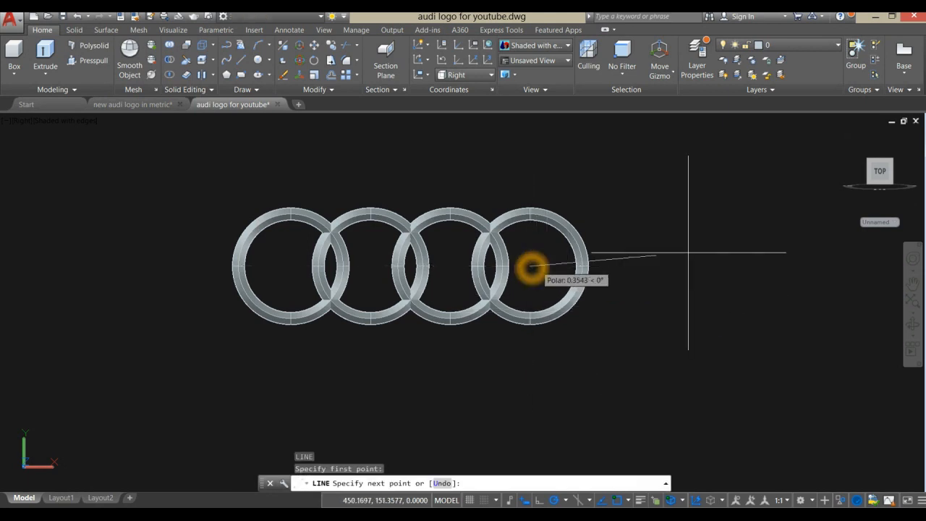
pyautogui.click(747, 267)
pyautogui.rightClick(687, 192)
pyautogui.click(699, 198)
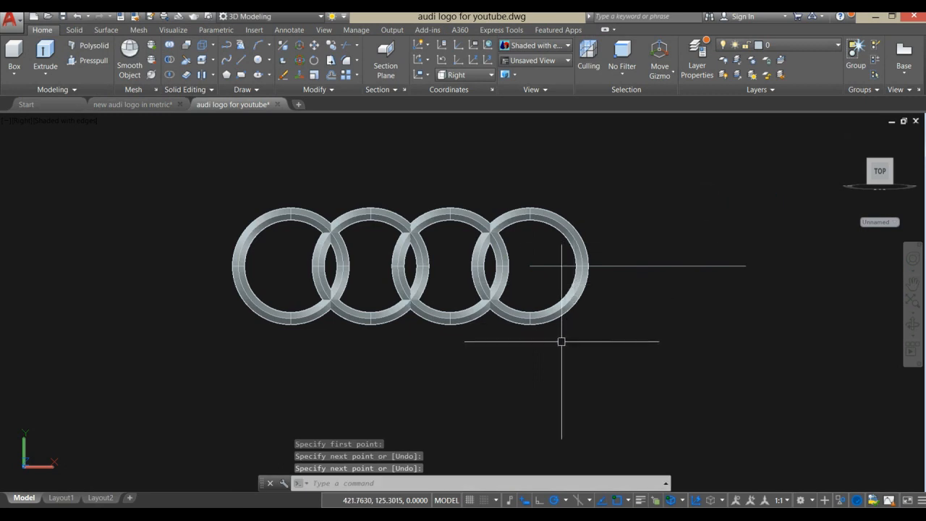
# Hide all four rings, leaving only the guide line displayed.
pyautogui.click(207, 190)
pyautogui.click(628, 361)
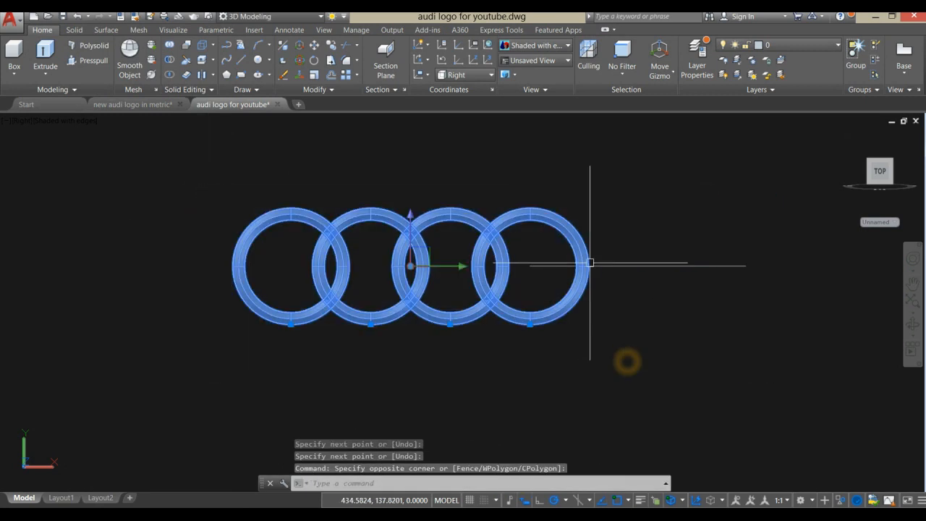
pyautogui.rightClick(543, 137)
pyautogui.moveTo(664, 189)
pyautogui.click(718, 202)
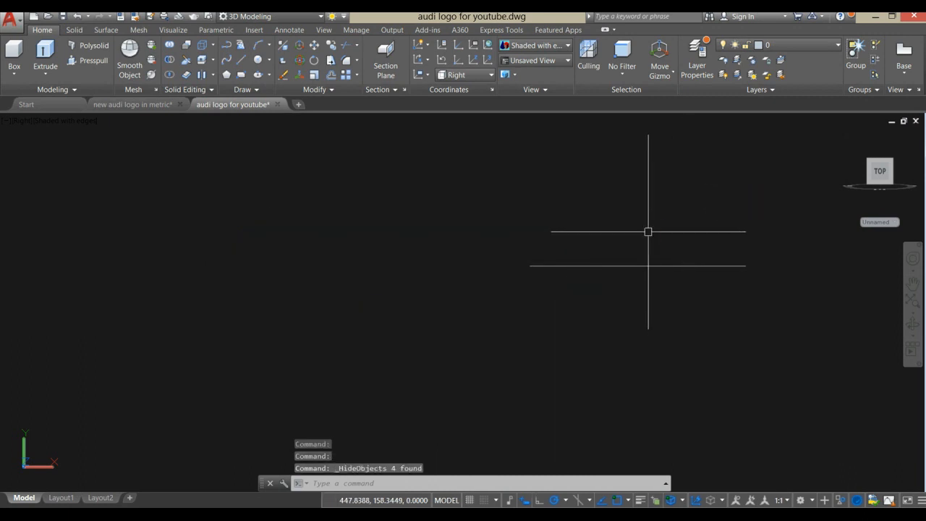
# Add the multiline text "Audi" with its text box starting at the outer end of the guide line.
pyautogui.click(290, 31)
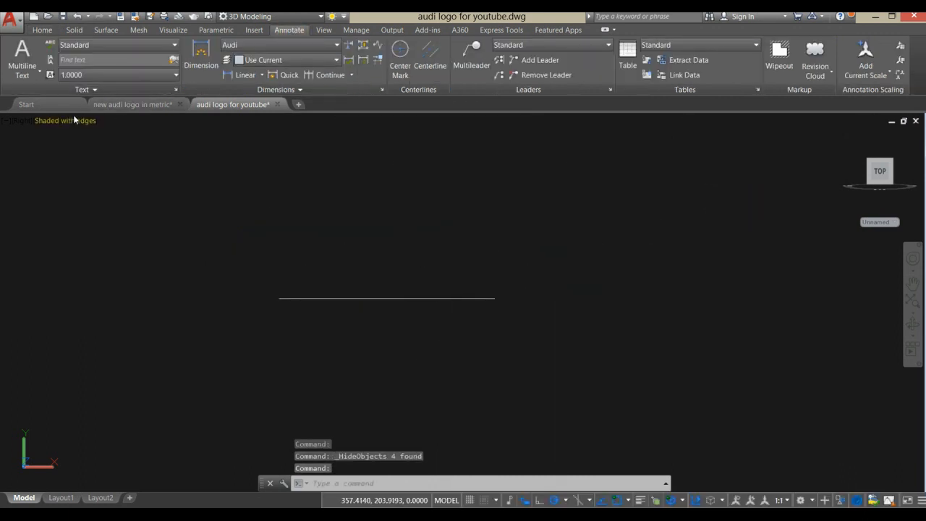
pyautogui.click(21, 56)
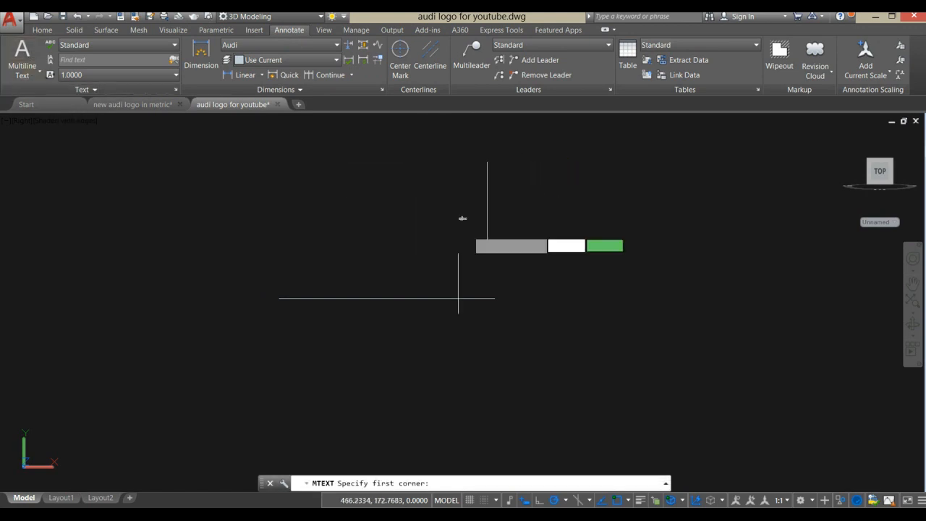
pyautogui.click(496, 299)
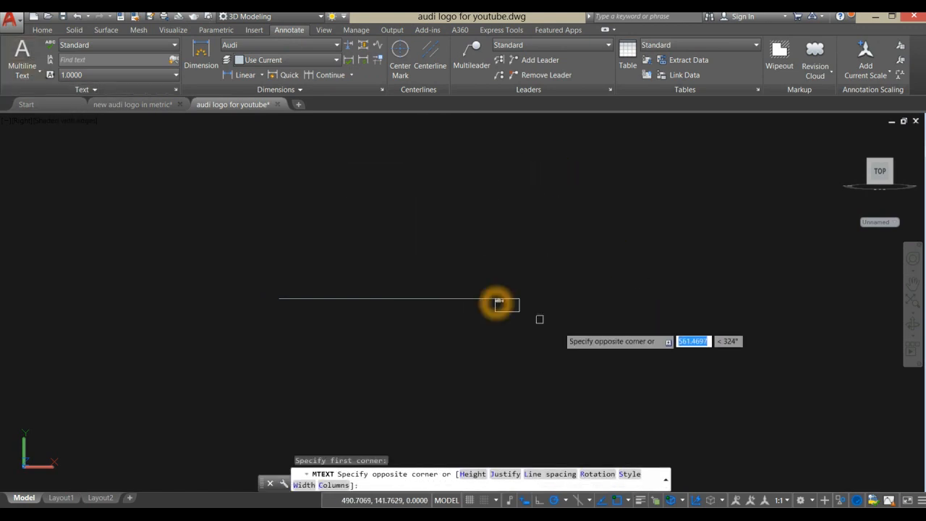
pyautogui.click(662, 370)
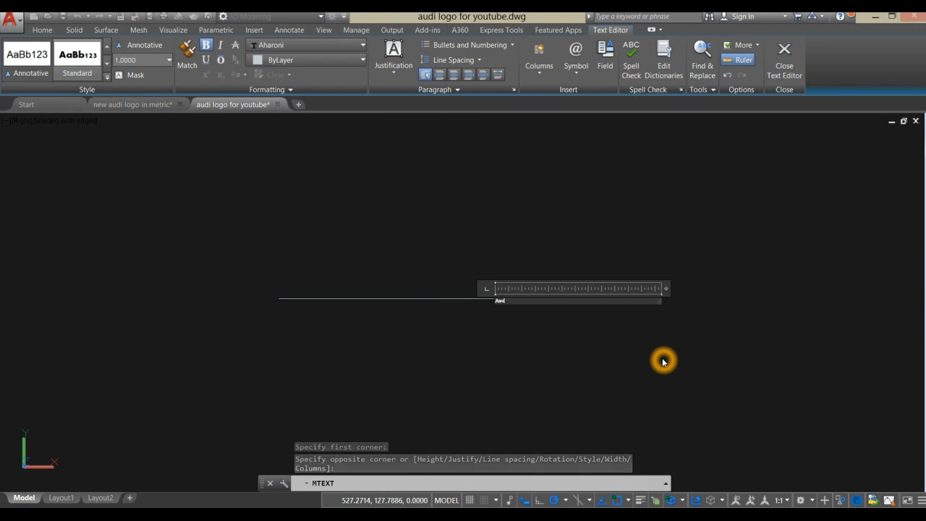
pyautogui.write('Audi')
pyautogui.click(663, 362)
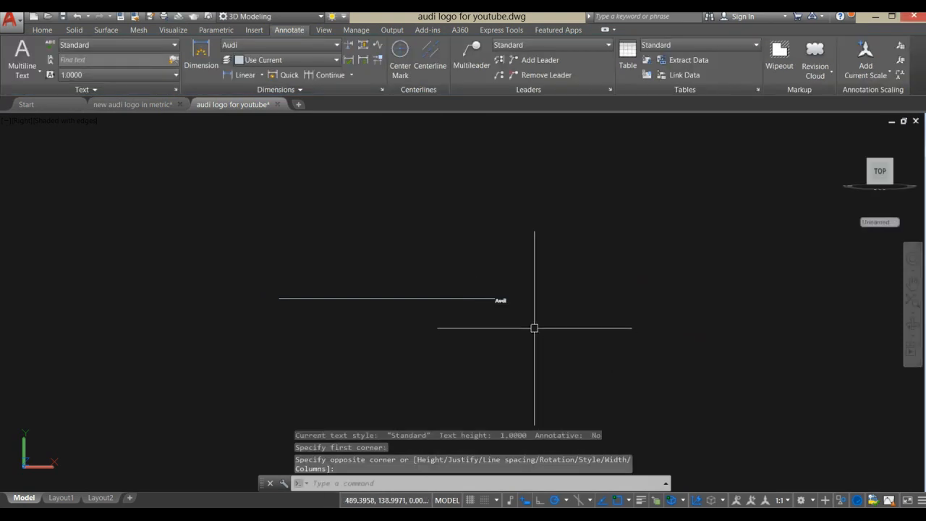
# Explode the "Audi" text into outlines with the Explode Text tool.
pyautogui.scroll(5, 517, 304)
pyautogui.moveTo(516, 304); pyautogui.dragTo(606, 269, button='middle')
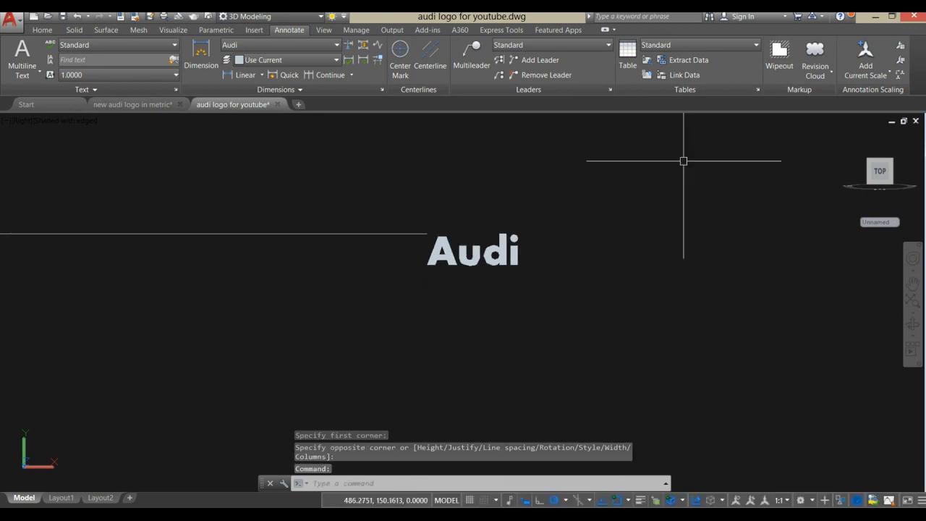
pyautogui.click(506, 31)
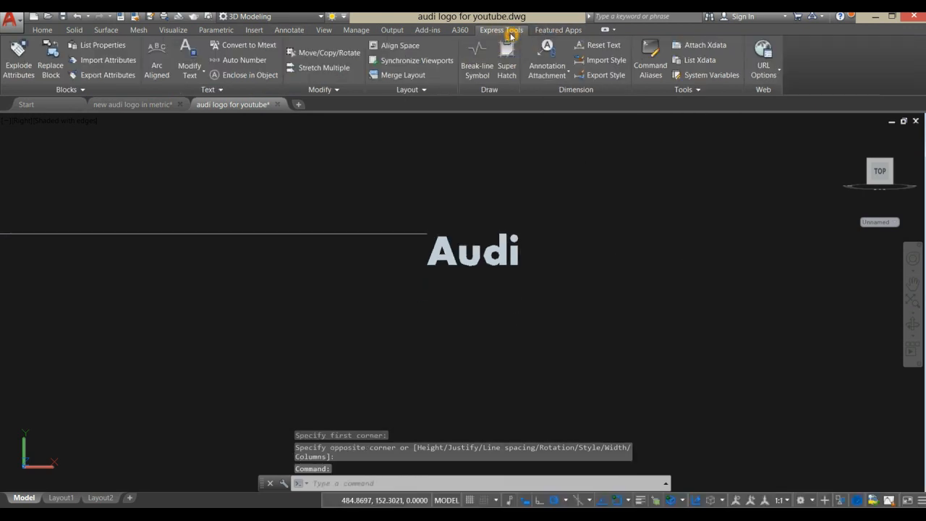
pyautogui.click(205, 75)
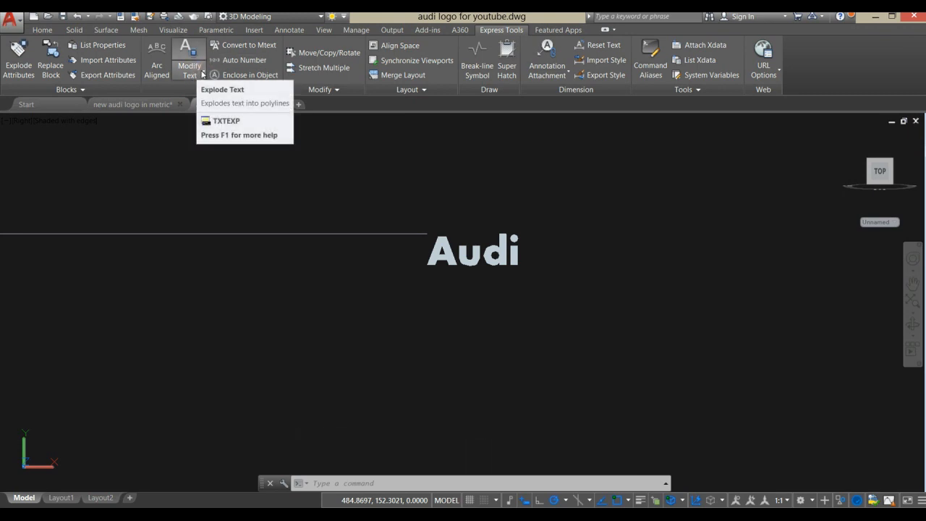
pyautogui.click(205, 73)
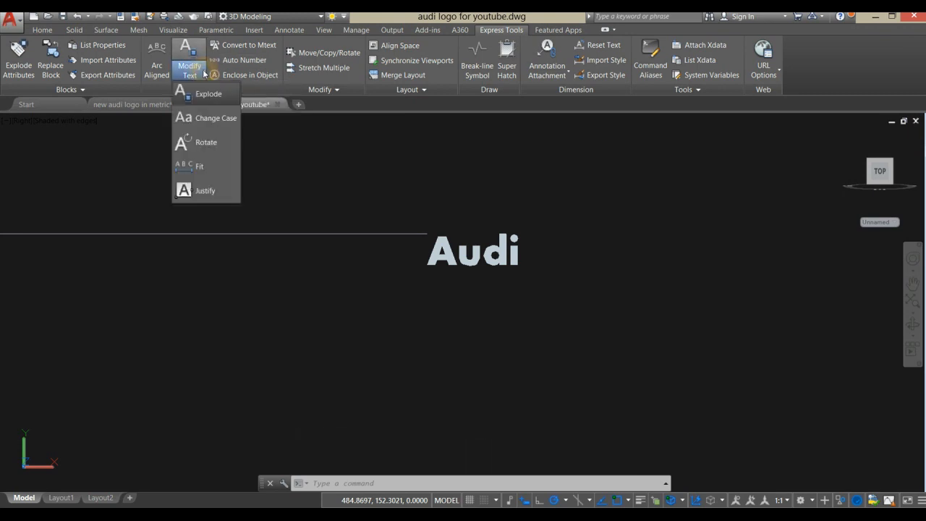
pyautogui.click(208, 94)
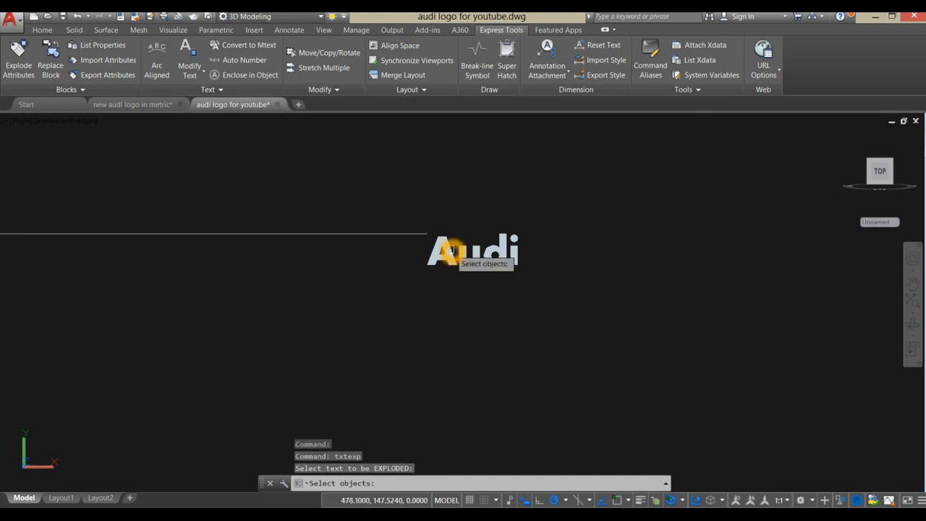
pyautogui.click(450, 251)
pyautogui.rightClick(513, 213)
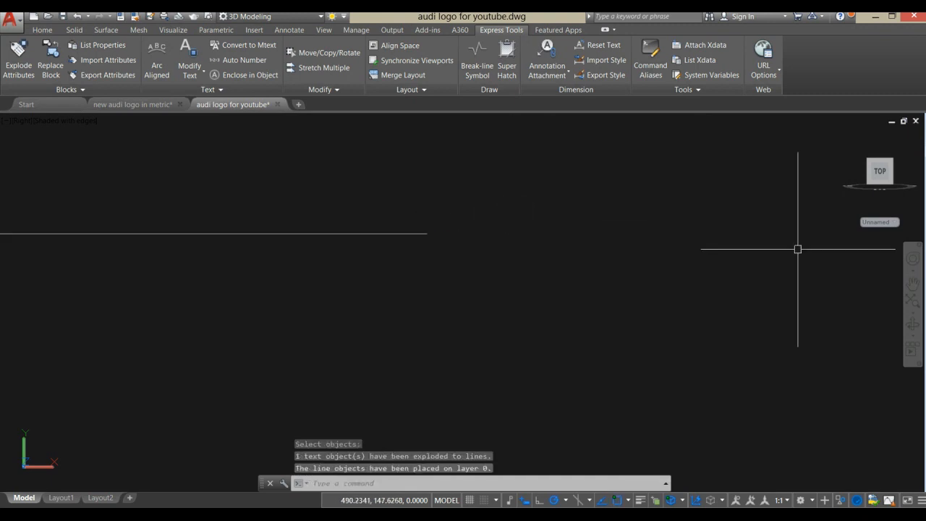
# Find the exploded "Audi" outlines far from the model and move them back to the guide line's outer end.
pyautogui.click(914, 304)
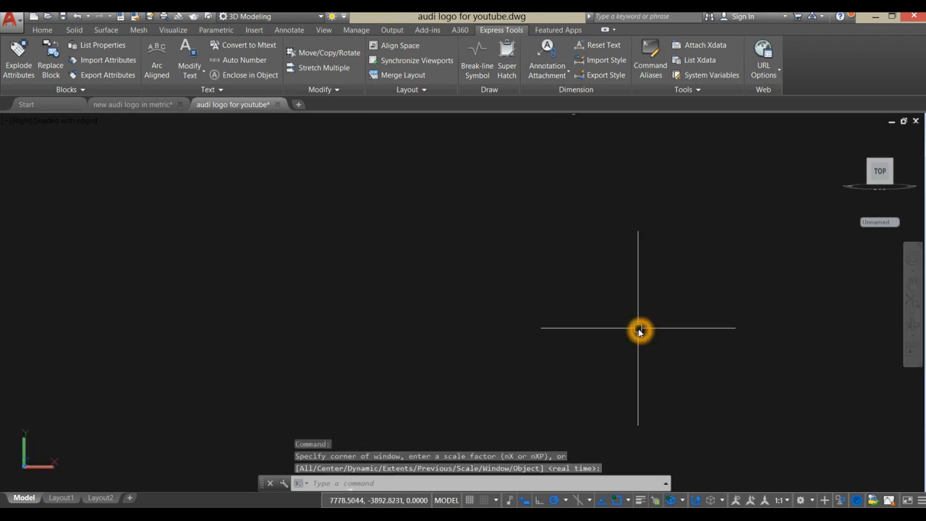
pyautogui.click(449, 271)
pyautogui.click(379, 230)
pyautogui.rightClick(472, 155)
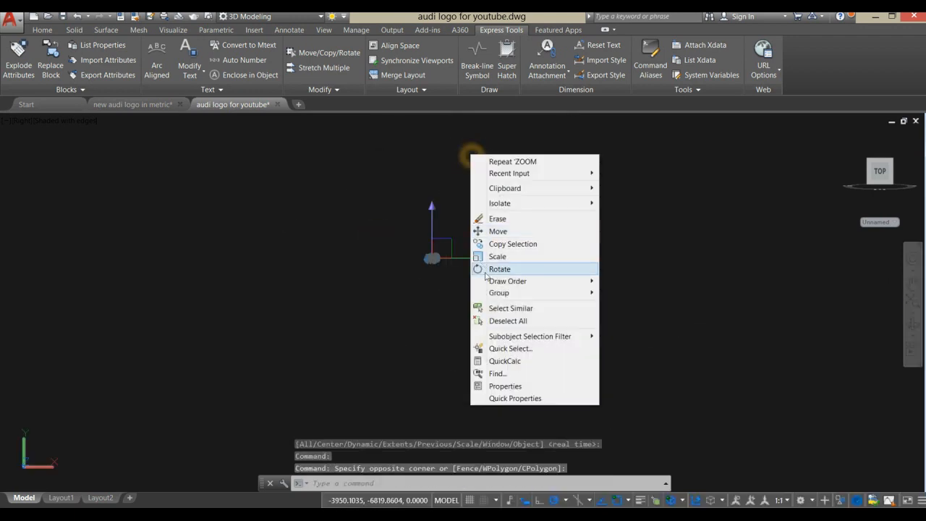
pyautogui.click(496, 231)
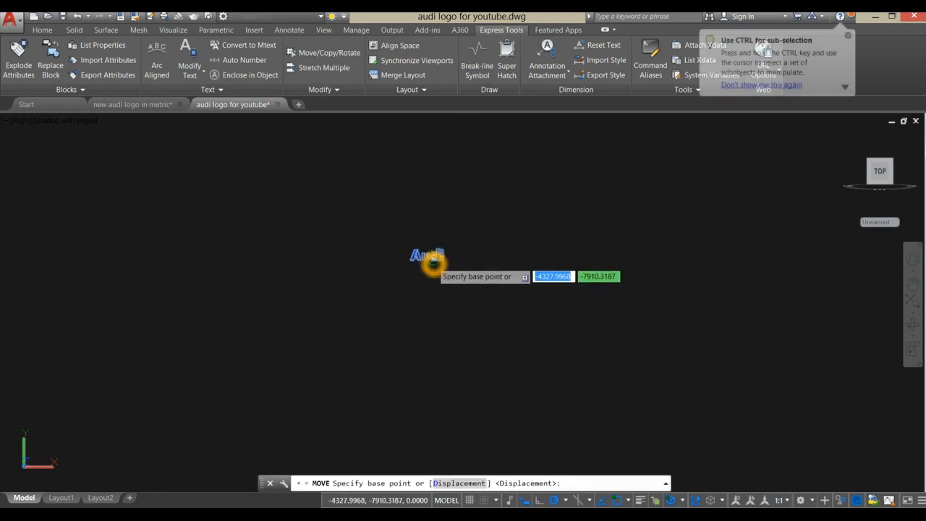
pyautogui.click(443, 251)
pyautogui.scroll(-3, 487, 269)
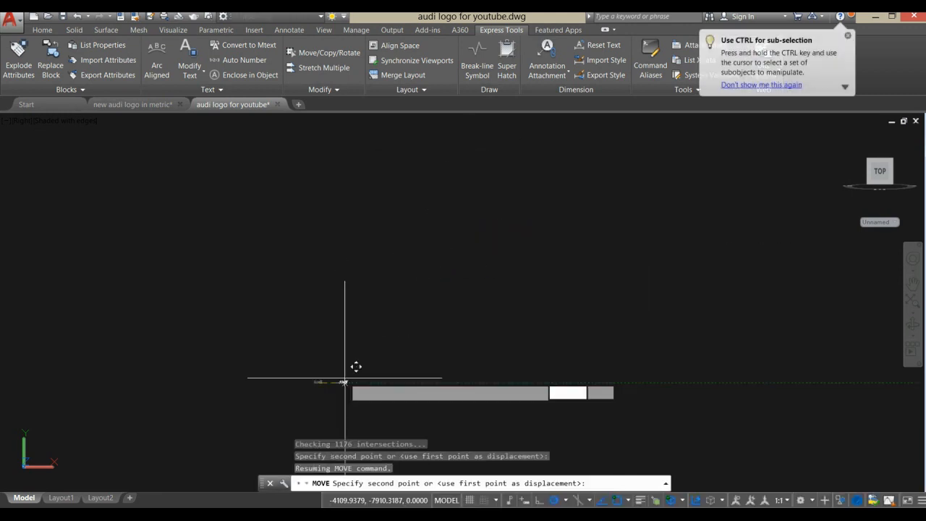
pyautogui.scroll(4, 460, 297)
pyautogui.scroll(5, 498, 262)
pyautogui.moveTo(503, 207); pyautogui.dragTo(409, 475, button='middle')
pyautogui.scroll(6, 406, 345)
pyautogui.moveTo(384, 258); pyautogui.dragTo(558, 432, button='middle')
pyautogui.scroll(-3, 418, 356)
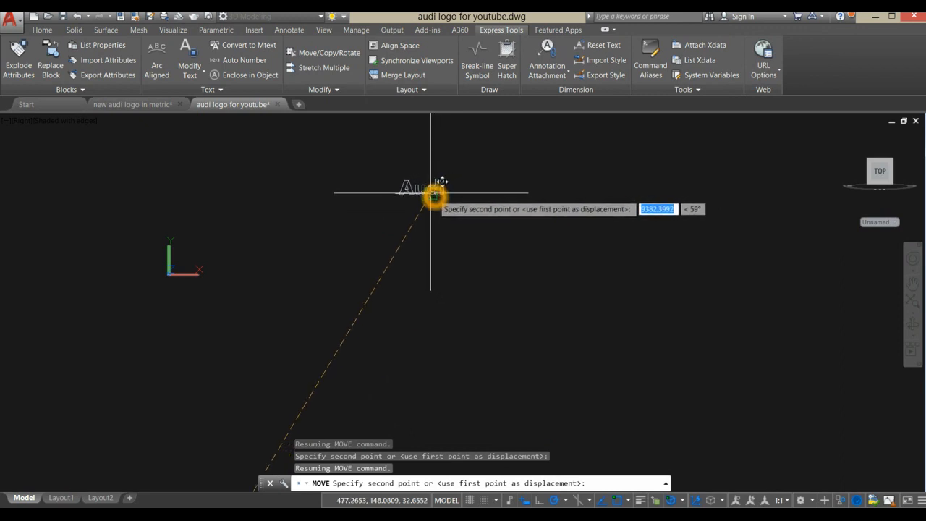
pyautogui.click(435, 194)
# Erase the horizontal guide line running through the "Audi" outlines.
pyautogui.scroll(5, 434, 217)
pyautogui.scroll(-2, 440, 250)
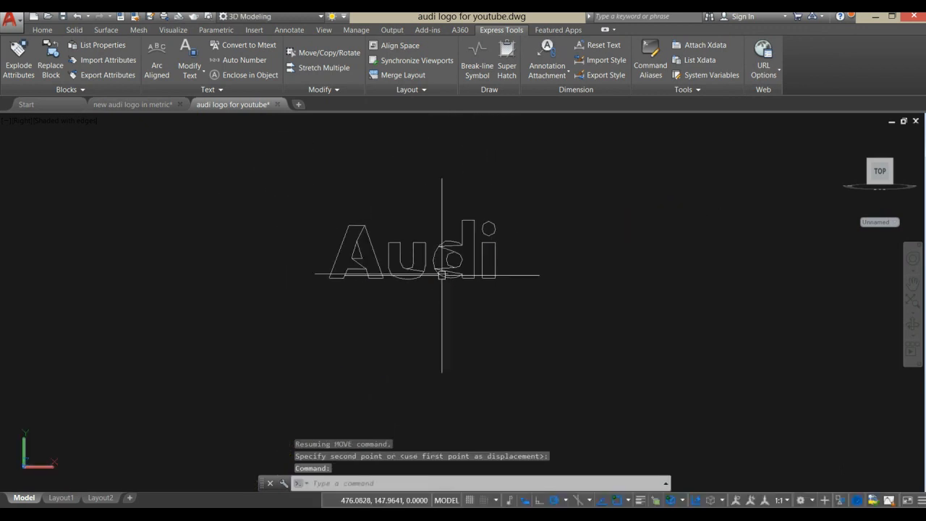
pyautogui.click(316, 275)
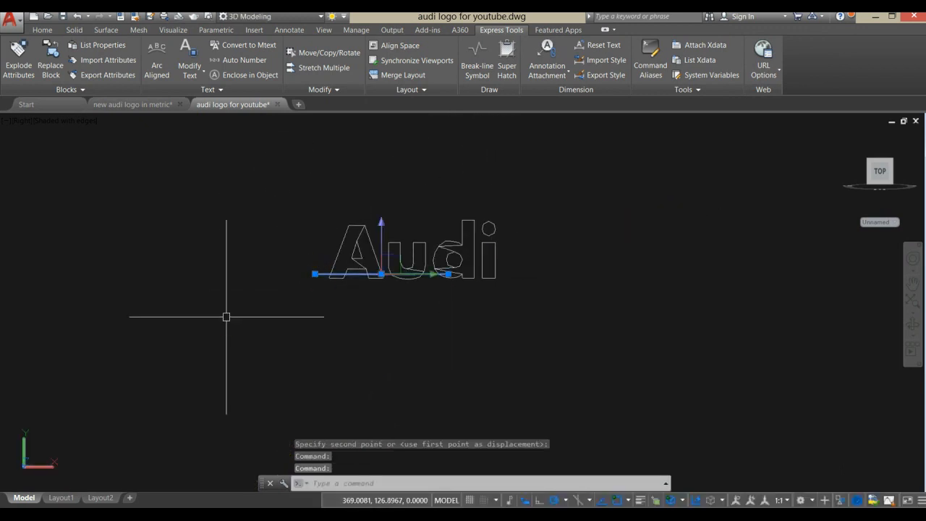
pyautogui.press('Delete')
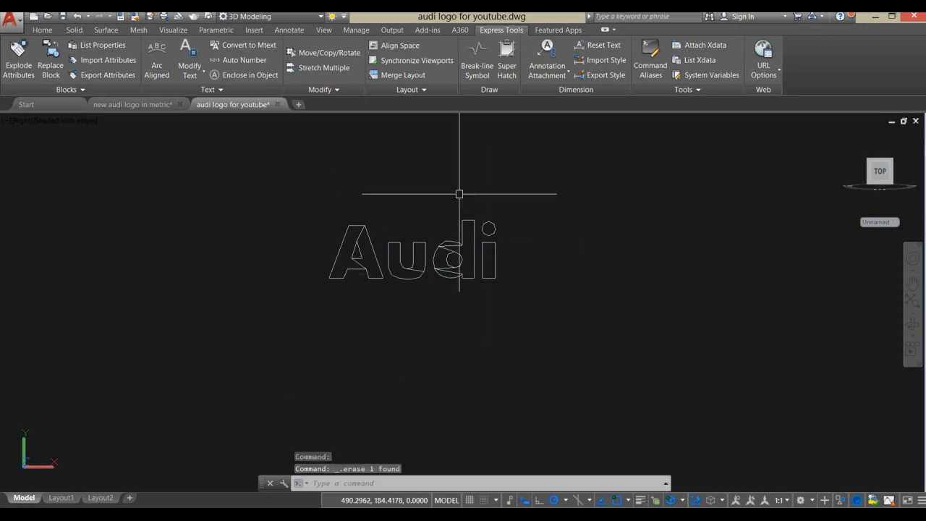
# Extrude all the "Audi" letter outlines to a height of 5.
pyautogui.click(42, 30)
pyautogui.click(47, 53)
pyautogui.click(289, 186)
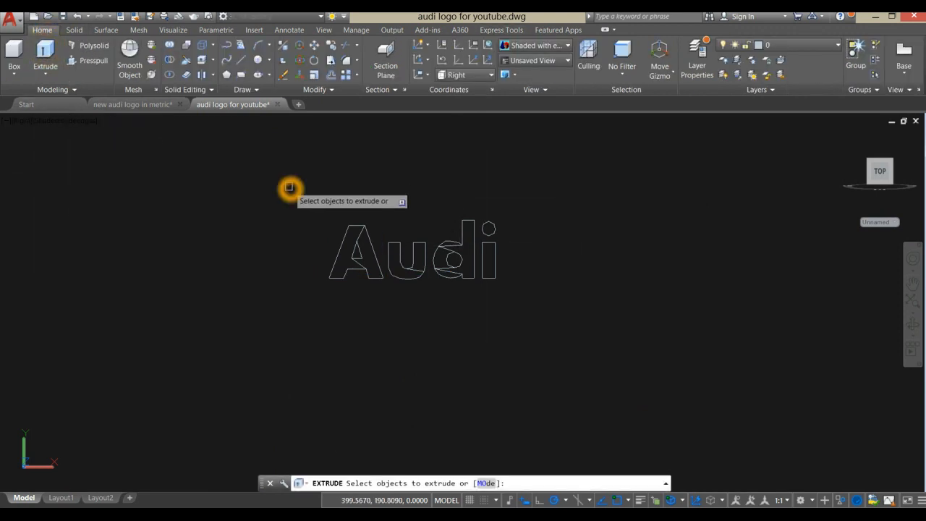
pyautogui.click(568, 314)
pyautogui.rightClick(522, 171)
pyautogui.click(536, 174)
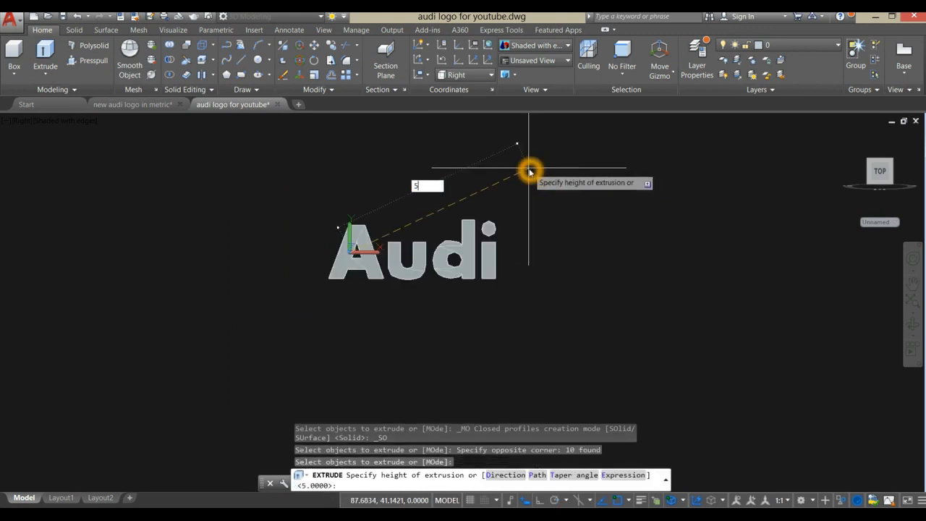
pyautogui.press('Return')
# Union all the extruded "Audi" letter pieces into a single solid.
pyautogui.click(395, 247)
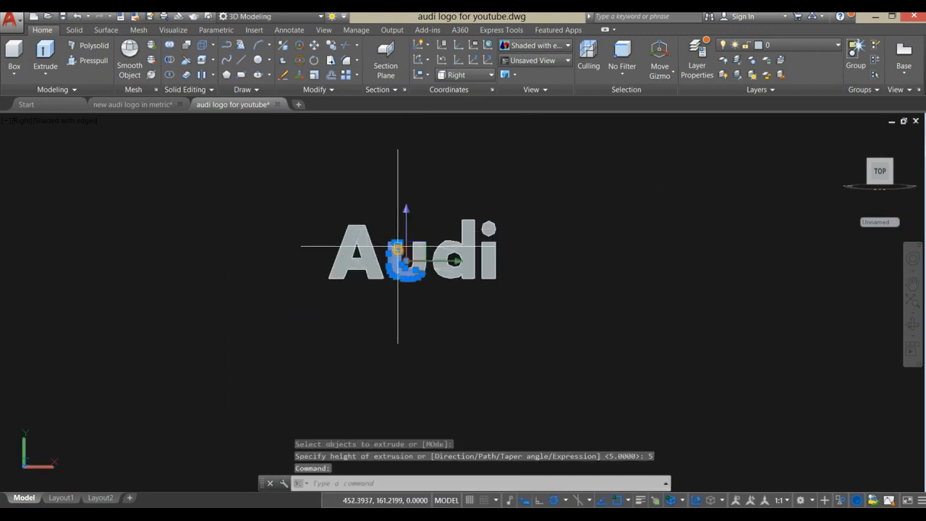
pyautogui.press('Escape')
pyautogui.click(174, 53)
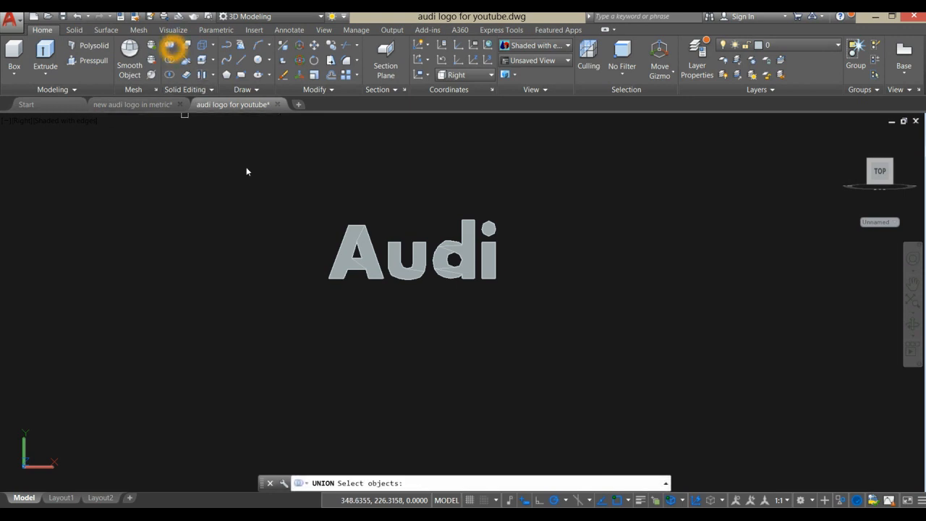
pyautogui.click(265, 182)
pyautogui.click(567, 276)
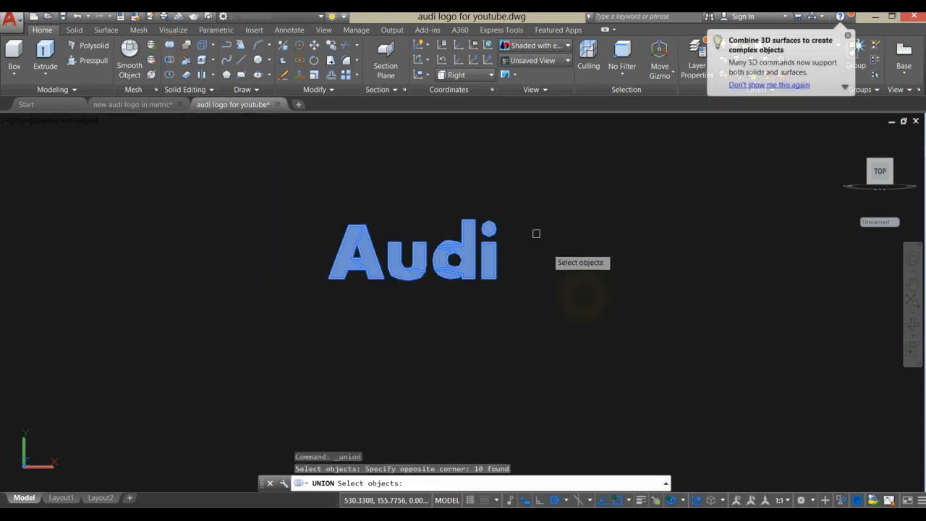
pyautogui.rightClick(528, 200)
pyautogui.click(475, 256)
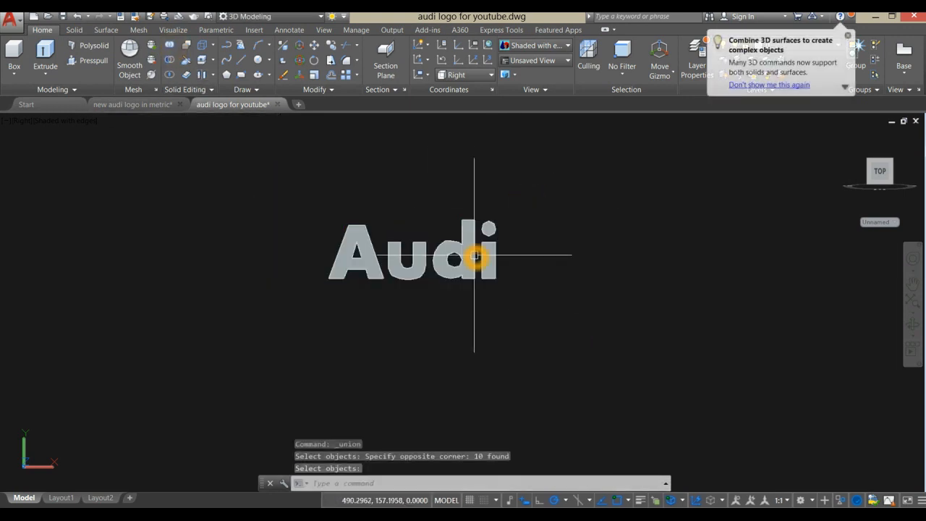
pyautogui.press('Escape')
# End object isolation to bring back the hidden rings and the other logo parts.
pyautogui.rightClick(543, 191)
pyautogui.moveTo(579, 239)
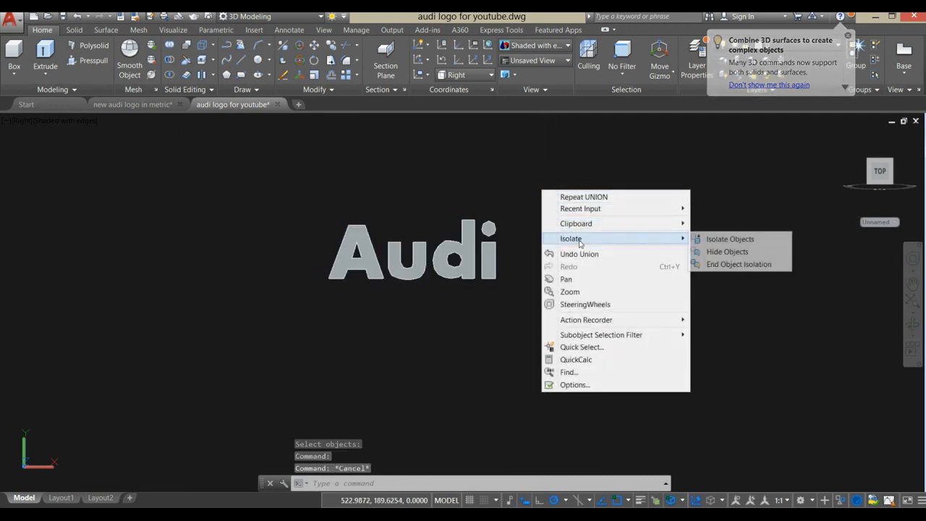
pyautogui.click(726, 265)
pyautogui.scroll(-4, 545, 300)
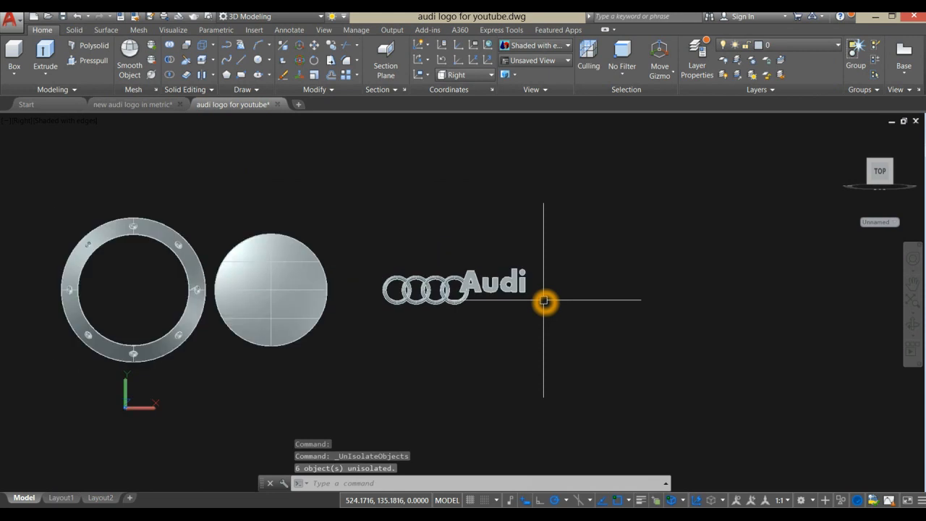
pyautogui.keyDown('shift'); pyautogui.moveTo(558, 319); pyautogui.dragTo(584, 330, button='middle'); pyautogui.keyUp('shift')
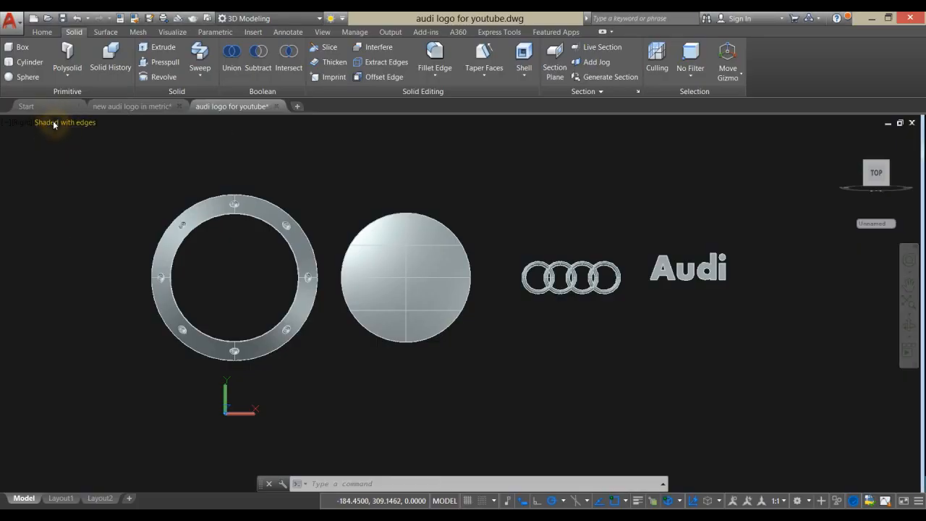
# Switch the model's visual style to Wireframe.
pyautogui.click(53, 125)
pyautogui.click(92, 243)
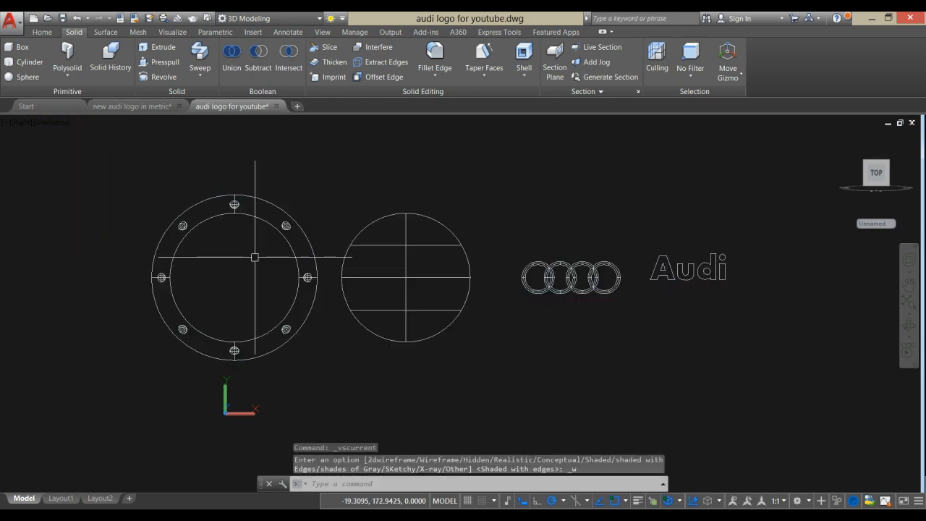
pyautogui.keyDown('shift'); pyautogui.moveTo(381, 380); pyautogui.dragTo(413, 384, button='middle'); pyautogui.keyUp('shift')
pyautogui.moveTo(356, 339); pyautogui.dragTo(563, 327, button='middle')
pyautogui.scroll(-1, 563, 327)
pyautogui.keyDown('shift'); pyautogui.moveTo(397, 315); pyautogui.dragTo(444, 312, button='middle'); pyautogui.keyUp('shift')
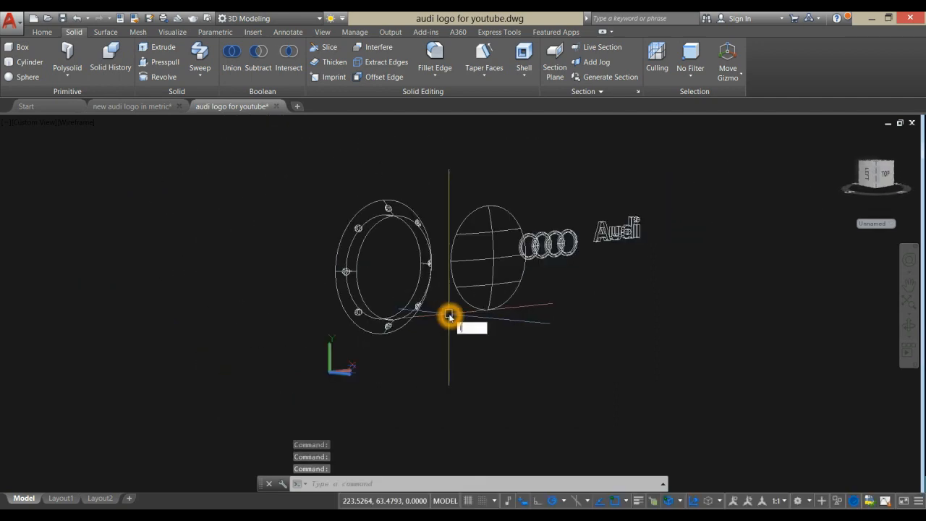
# Draw a line 10 long from the large holed ring's centre, perpendicular to the ring's face.
pyautogui.press('Return')
pyautogui.scroll(4, 355, 294)
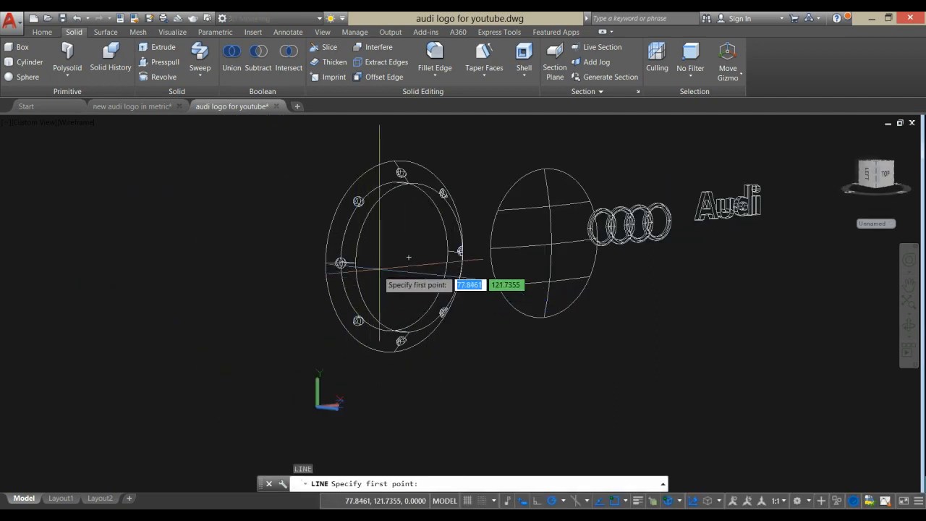
pyautogui.click(395, 256)
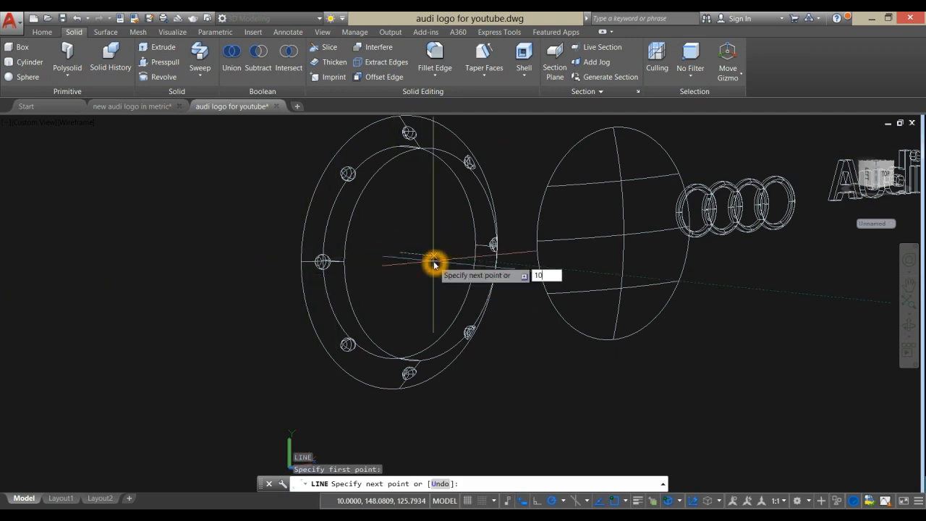
pyautogui.press('Return')
pyautogui.rightClick(452, 211)
pyautogui.click(461, 217)
# Draw a short reference line from the centre of the domed disc's flat side, perpendicular to that face.
pyautogui.moveTo(424, 252)
pyautogui.keyDown('shift'); pyautogui.mouseDown(button='middle')
pyautogui.moveTo(442, 266)
pyautogui.moveTo(497, 252)
pyautogui.moveTo(434, 263)
pyautogui.mouseUp(button='middle'); pyautogui.keyUp('shift')
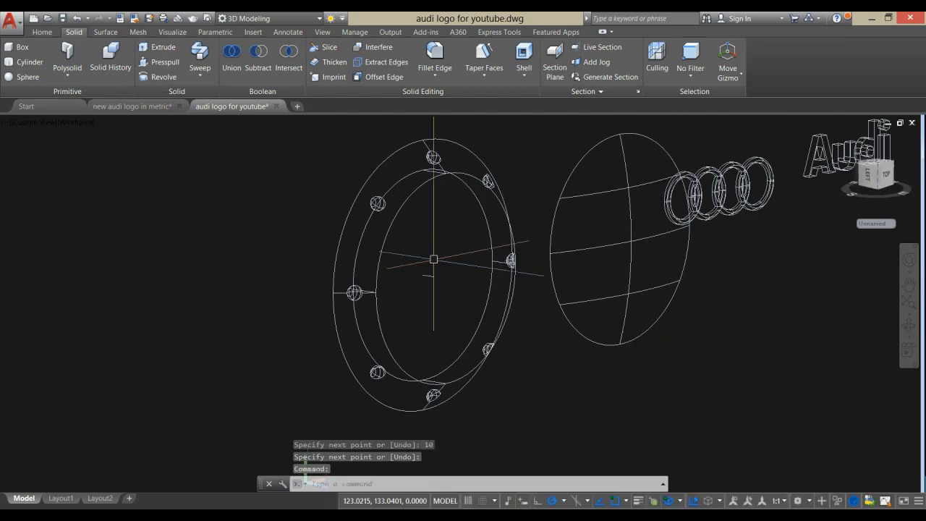
pyautogui.moveTo(662, 270); pyautogui.dragTo(442, 278, button='middle')
pyautogui.click(509, 272)
pyautogui.write('l')
pyautogui.press('Return')
pyautogui.keyDown('shift'); pyautogui.moveTo(489, 267); pyautogui.dragTo(461, 274, button='middle'); pyautogui.keyUp('shift')
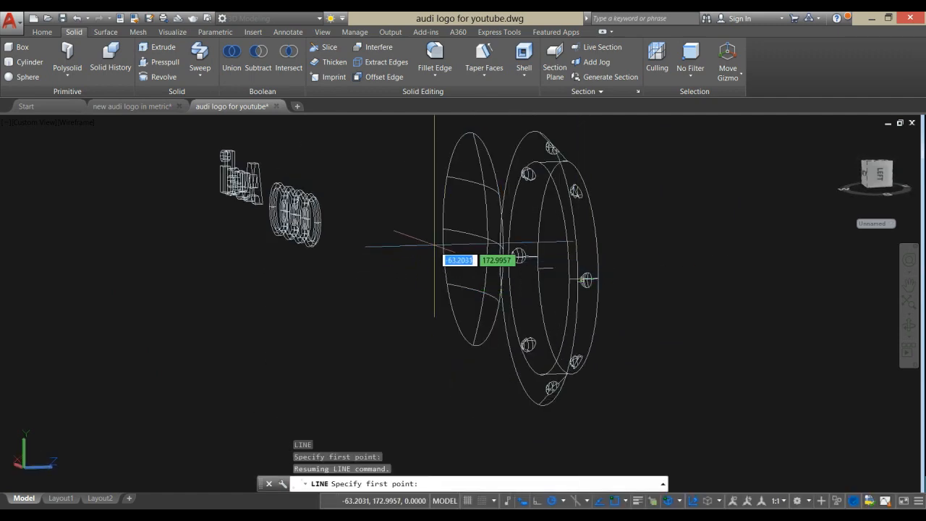
pyautogui.scroll(2, 435, 244)
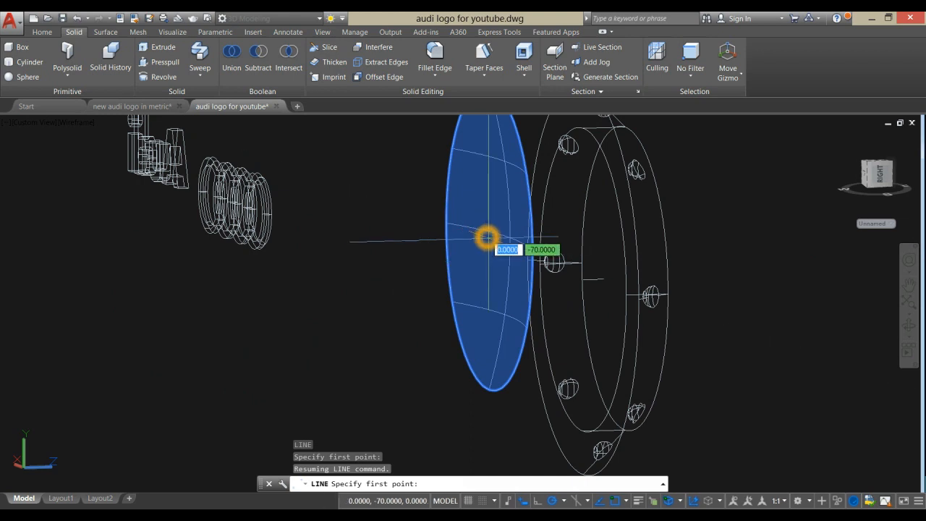
pyautogui.click(487, 237)
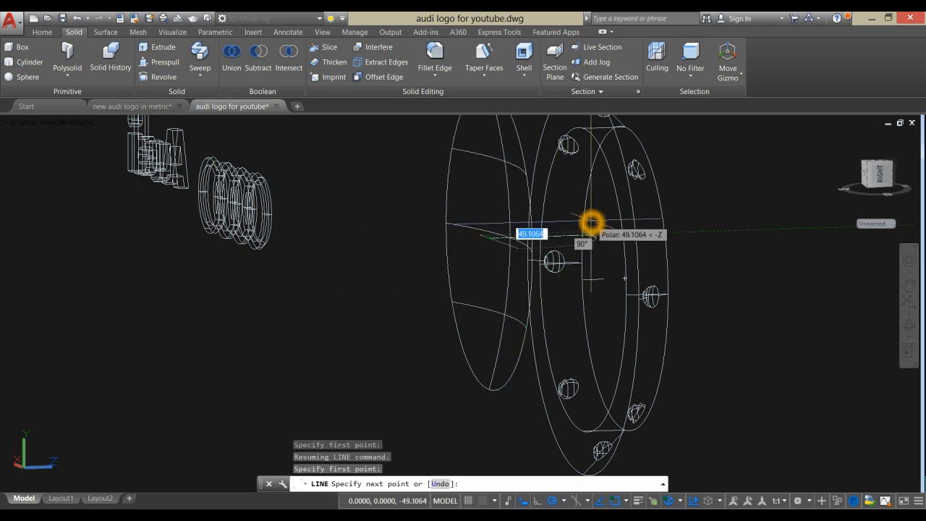
pyautogui.rightClick(699, 191)
pyautogui.click(708, 196)
pyautogui.keyDown('shift'); pyautogui.moveTo(699, 203); pyautogui.dragTo(481, 225, button='middle'); pyautogui.keyUp('shift')
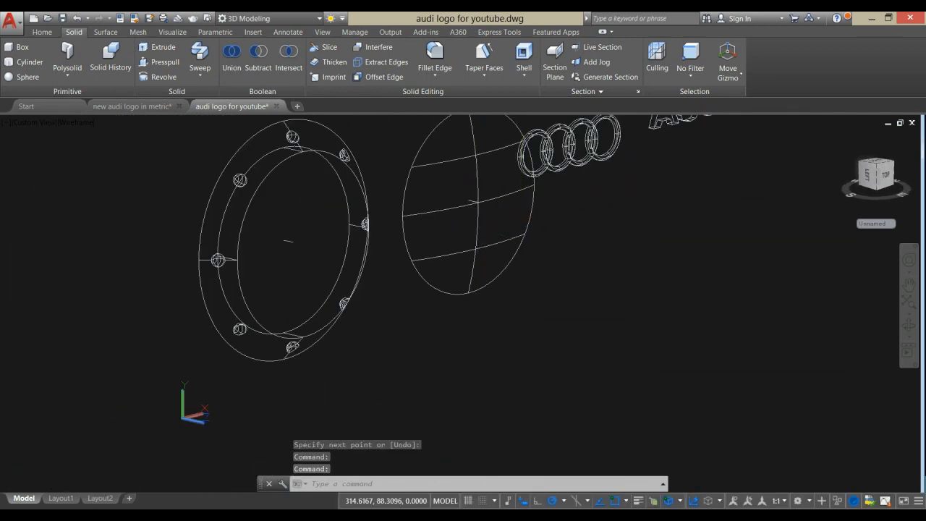
# Move the domed disc into the large holed ring, from the disc's reference line to the ring's centre reference line.
pyautogui.click(471, 200)
pyautogui.scroll(6, 472, 197)
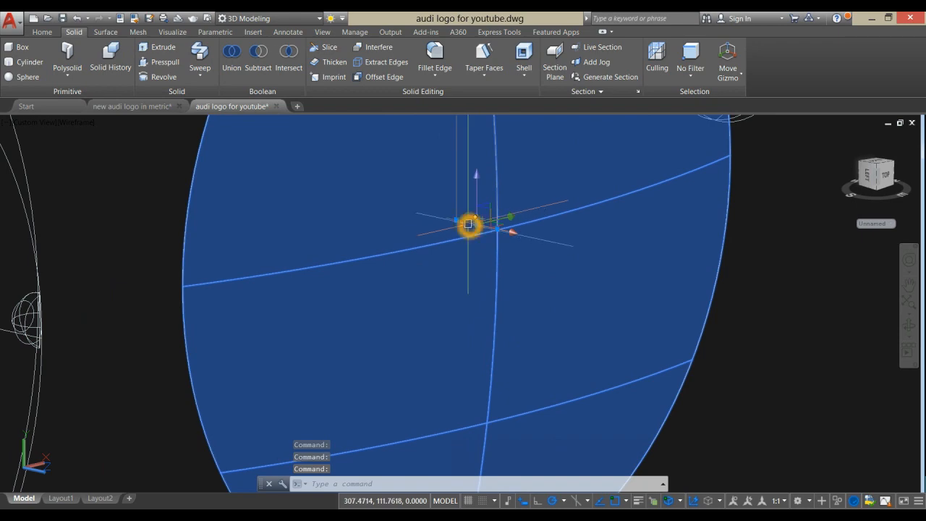
pyautogui.scroll(-5, 365, 266)
pyautogui.keyDown('shift'); pyautogui.moveTo(369, 265); pyautogui.dragTo(506, 276, button='middle'); pyautogui.keyUp('shift')
pyautogui.rightClick(458, 171)
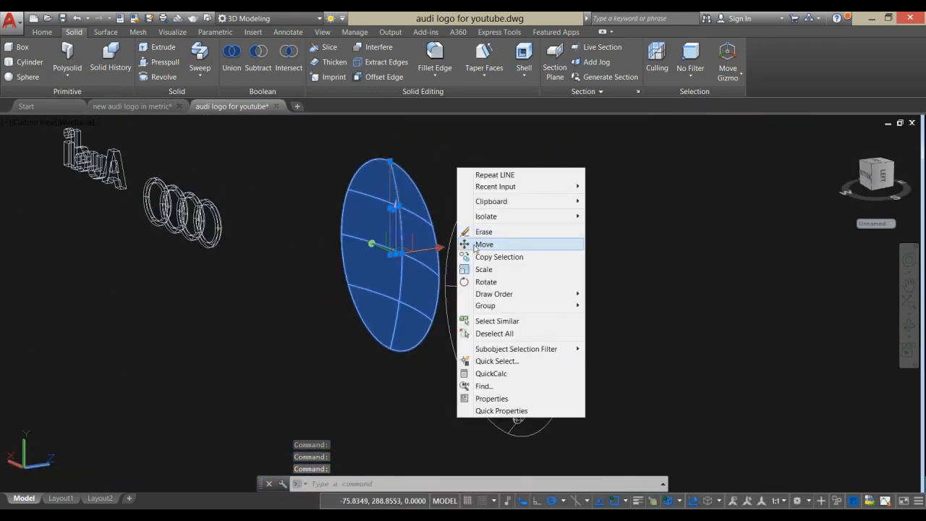
pyautogui.click(483, 244)
pyautogui.scroll(5, 407, 256)
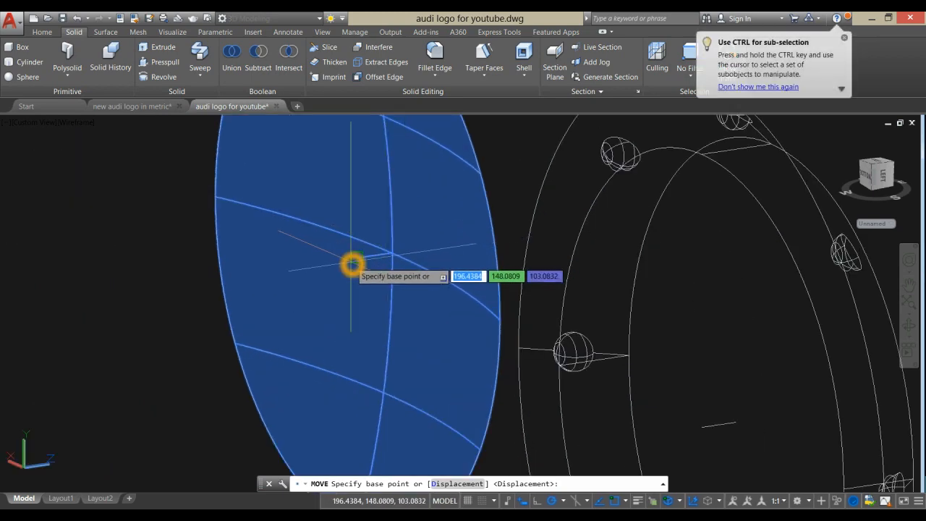
pyautogui.click(356, 262)
pyautogui.scroll(-5, 480, 193)
pyautogui.keyDown('shift'); pyautogui.moveTo(480, 193); pyautogui.dragTo(468, 207, button='middle'); pyautogui.keyUp('shift')
pyautogui.scroll(-2, 467, 207)
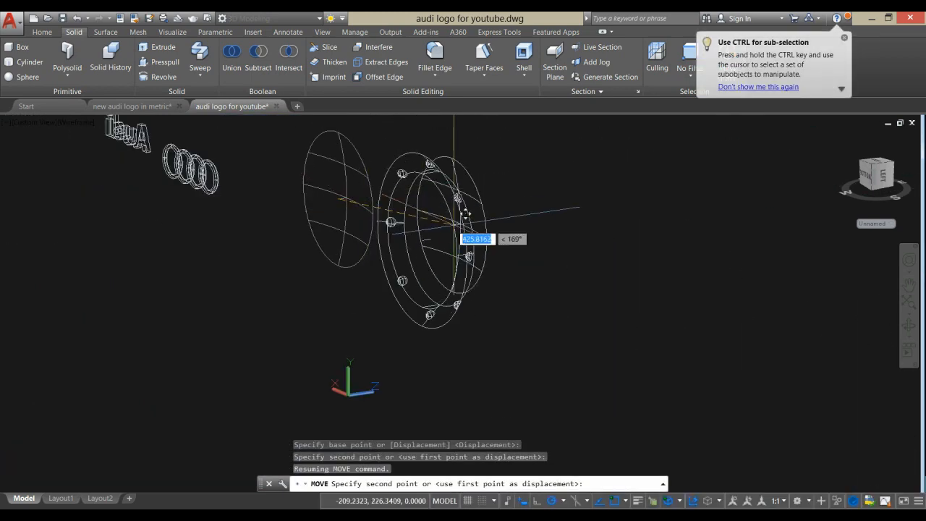
pyautogui.click(431, 237)
pyautogui.keyDown('shift'); pyautogui.moveTo(533, 206); pyautogui.dragTo(424, 289, button='middle'); pyautogui.keyUp('shift')
pyautogui.scroll(5, 176, 326)
pyautogui.scroll(-2, 151, 227)
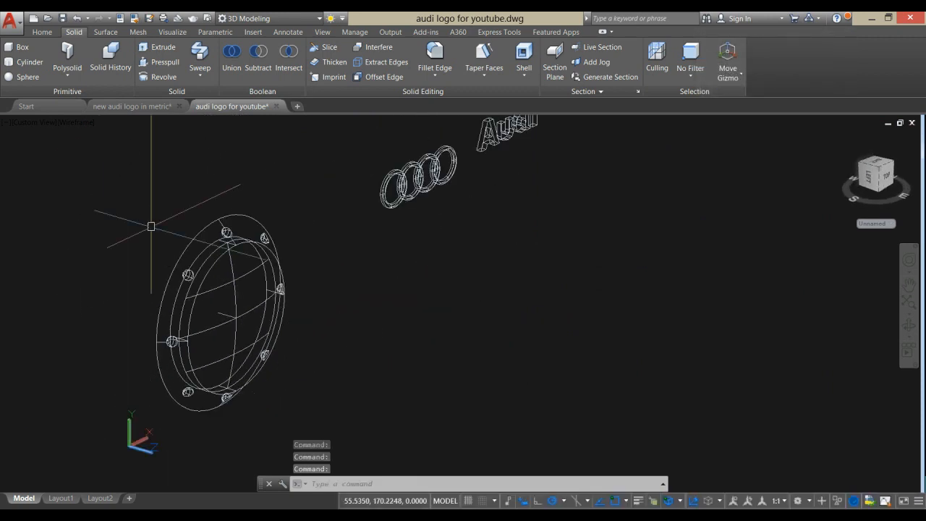
# Switch the model's visual style to Shaded with edges.
pyautogui.click(86, 122)
pyautogui.click(144, 210)
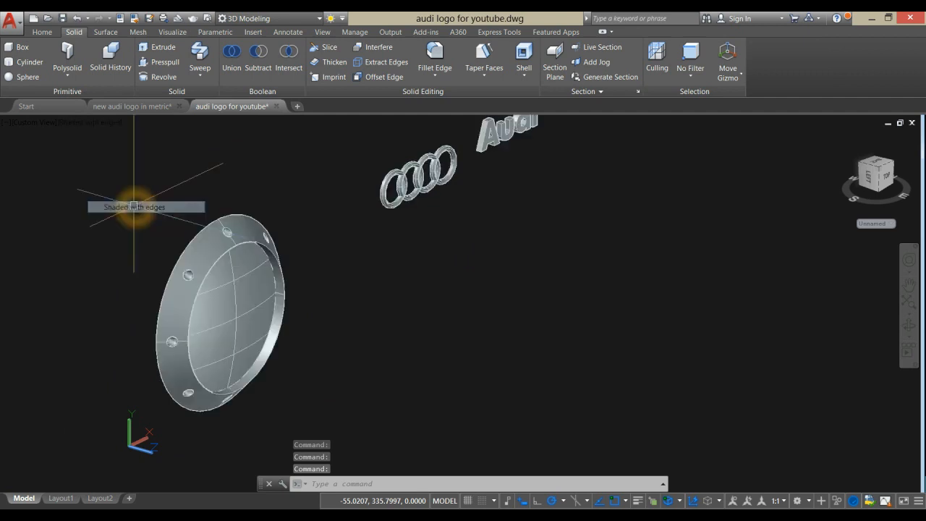
pyautogui.moveTo(308, 240)
pyautogui.keyDown('shift'); pyautogui.mouseDown(button='middle')
pyautogui.moveTo(304, 279)
pyautogui.moveTo(288, 219)
pyautogui.mouseUp(button='middle'); pyautogui.keyUp('shift')
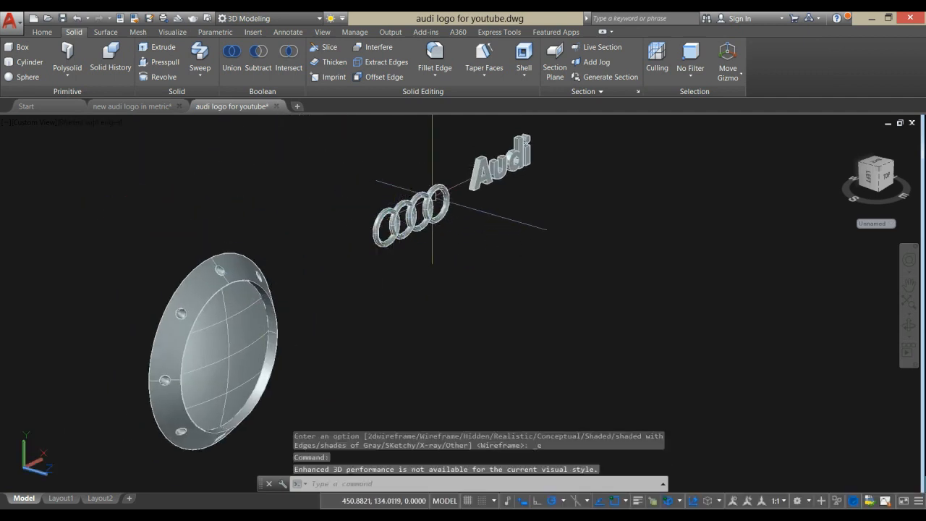
# Try to union the four interlocking rings into a single solid.
pyautogui.click(236, 56)
pyautogui.scroll(5, 414, 200)
pyautogui.click(539, 293)
pyautogui.click(314, 207)
pyautogui.rightClick(326, 176)
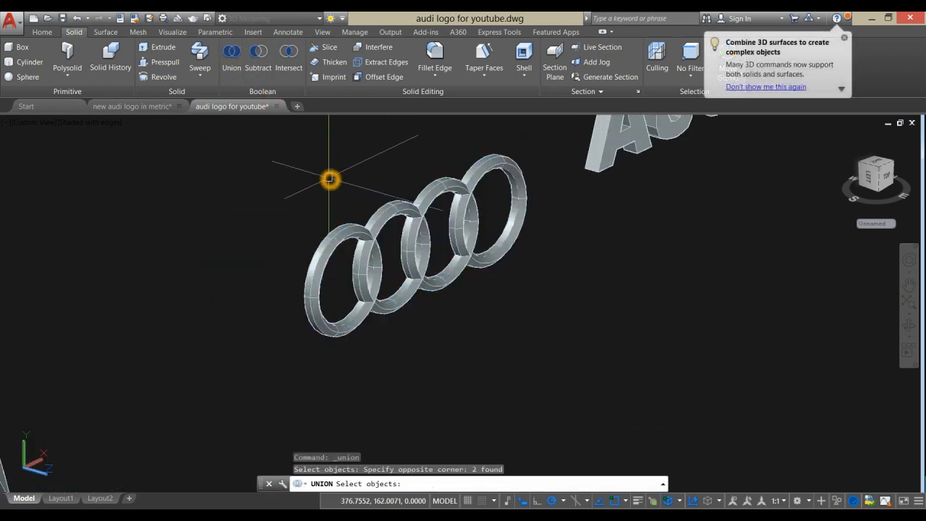
pyautogui.click(363, 196)
pyautogui.click(332, 167)
pyautogui.press('Escape')
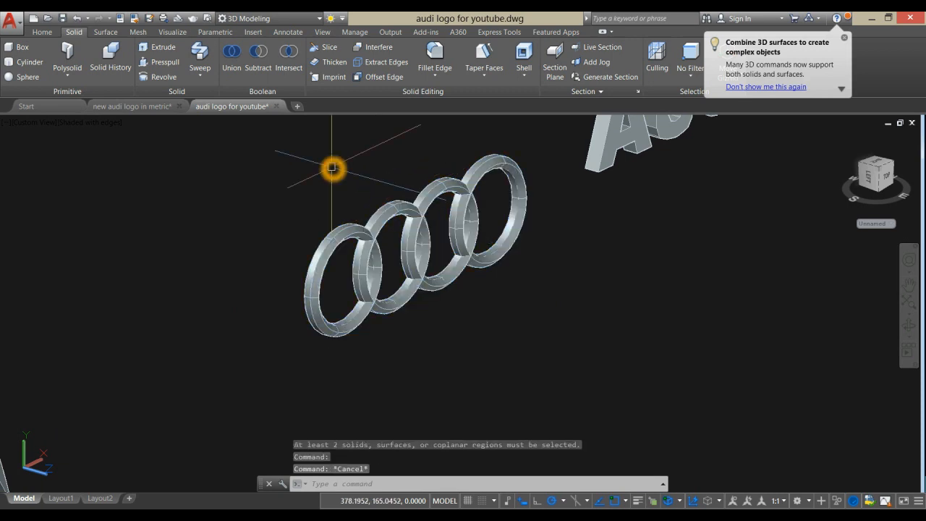
# Move the four interlocking rings from the point midway between two points at their central overlap to the endpoint at the domed disc's centre.
pyautogui.click(453, 194)
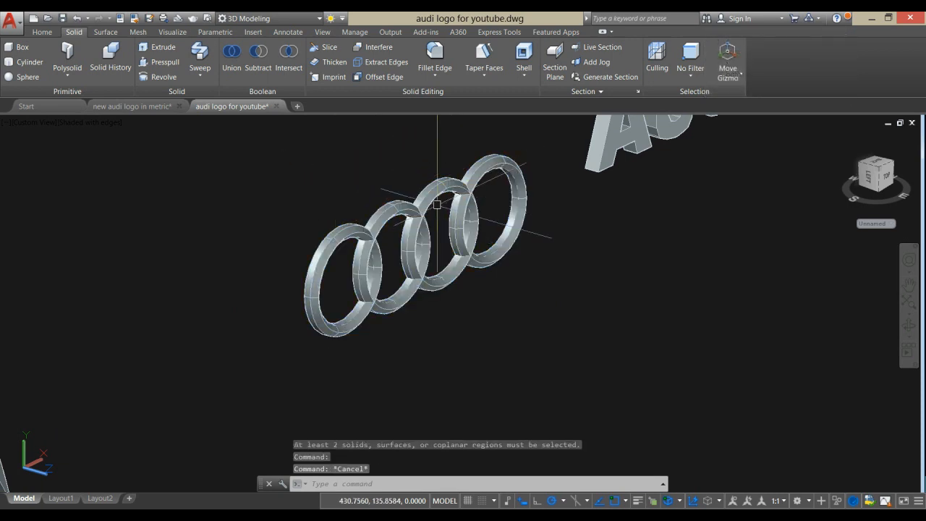
pyautogui.keyDown('shift'); pyautogui.moveTo(437, 208); pyautogui.dragTo(380, 216, button='middle'); pyautogui.keyUp('shift')
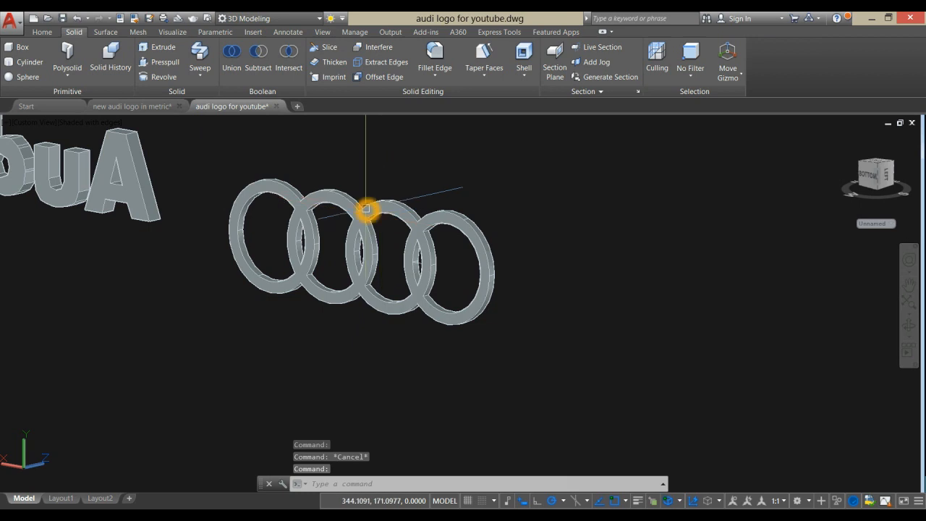
pyautogui.click(366, 209)
pyautogui.rightClick(410, 151)
pyautogui.click(438, 232)
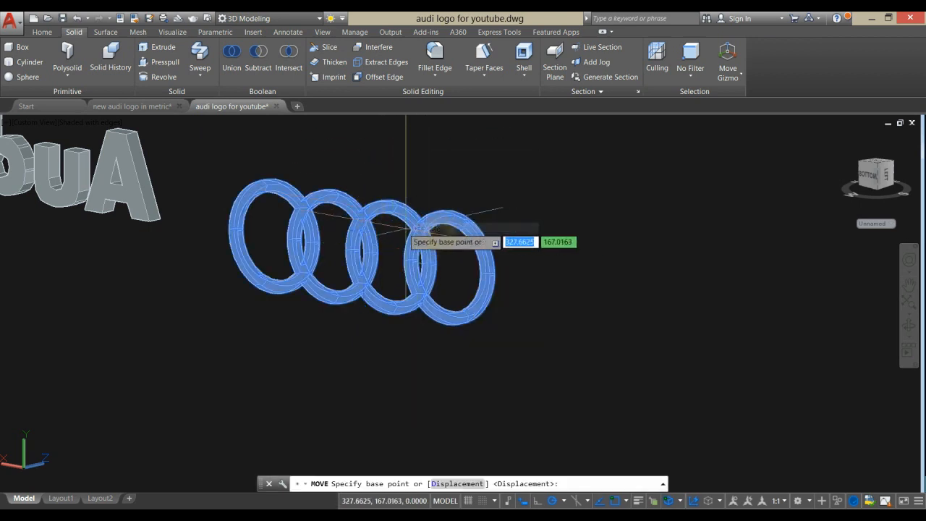
pyautogui.keyDown('shift'); pyautogui.rightClick(368, 165); pyautogui.keyUp('shift')
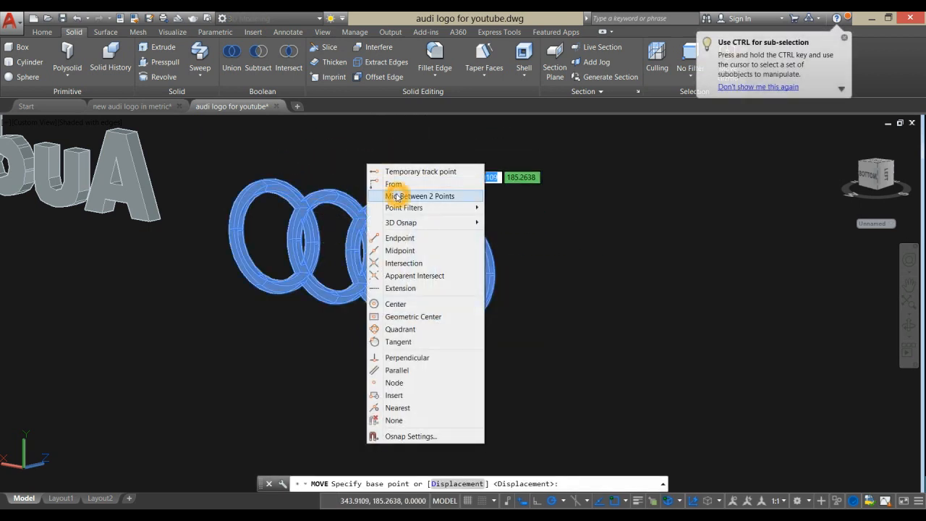
pyautogui.click(383, 195)
pyautogui.scroll(5, 367, 246)
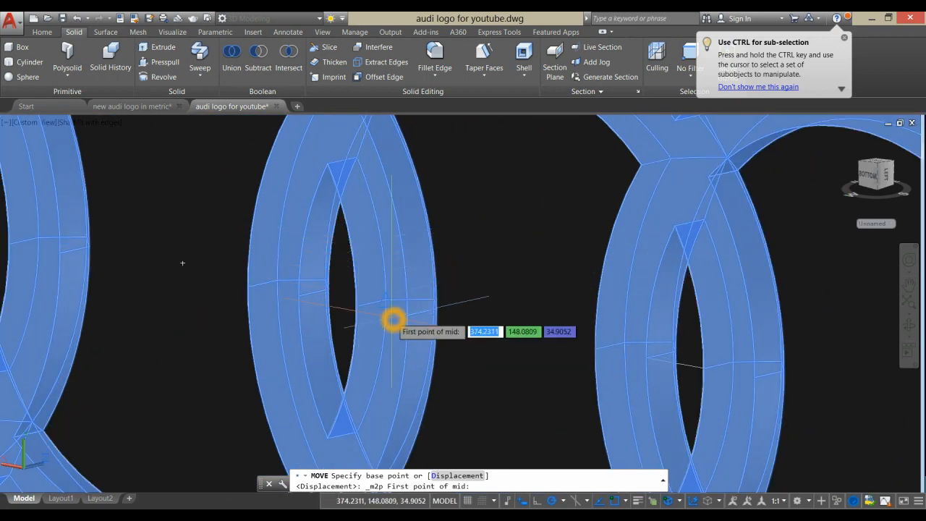
pyautogui.click(296, 297)
pyautogui.click(355, 284)
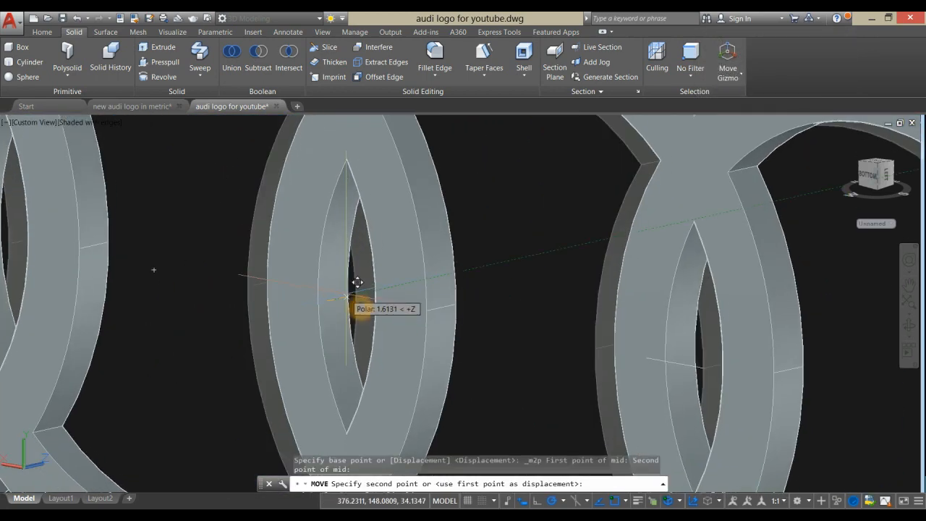
pyautogui.scroll(-8, 358, 297)
pyautogui.scroll(-3, 381, 241)
pyautogui.keyDown('shift'); pyautogui.moveTo(420, 233); pyautogui.dragTo(314, 248, button='middle'); pyautogui.keyUp('shift')
pyautogui.scroll(5, 366, 221)
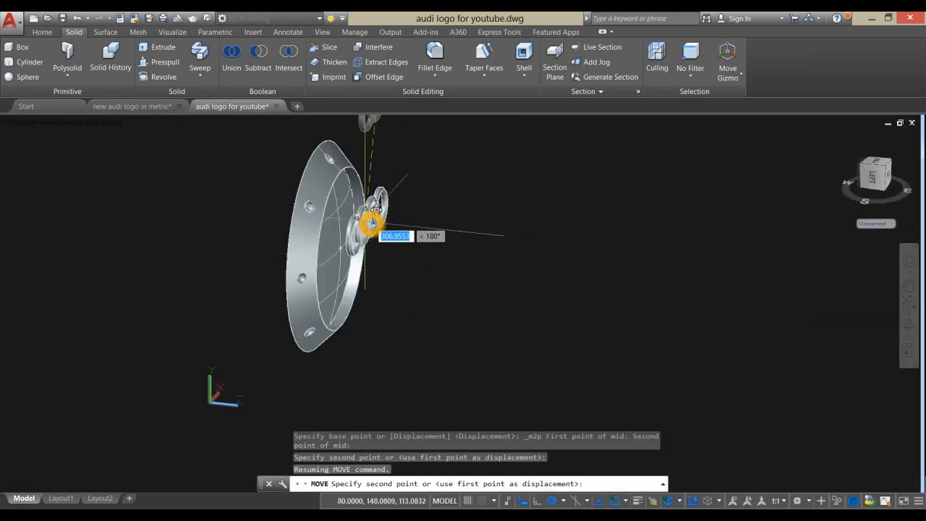
pyautogui.keyDown('shift'); pyautogui.rightClick(369, 223); pyautogui.keyUp('shift')
pyautogui.click(403, 297)
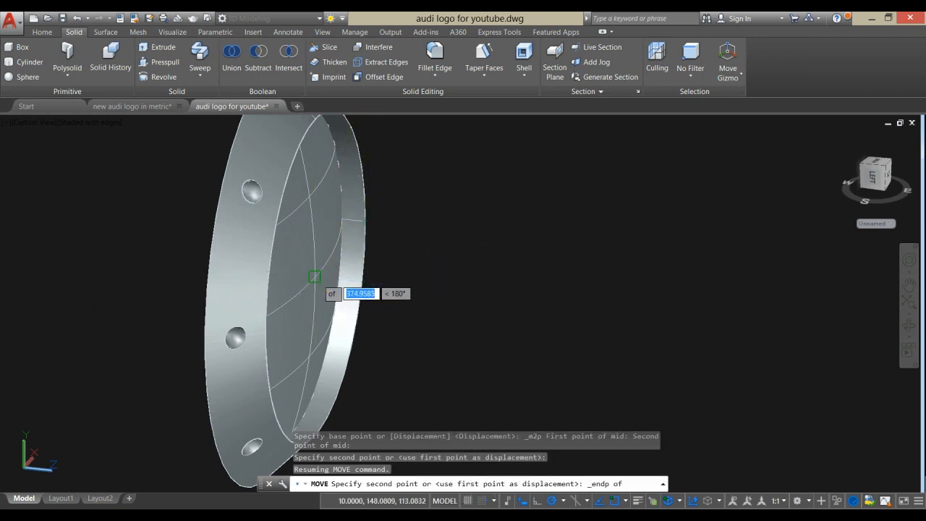
pyautogui.click(315, 277)
pyautogui.scroll(-3, 417, 261)
pyautogui.keyDown('shift'); pyautogui.moveTo(418, 261); pyautogui.dragTo(316, 241, button='middle'); pyautogui.keyUp('shift')
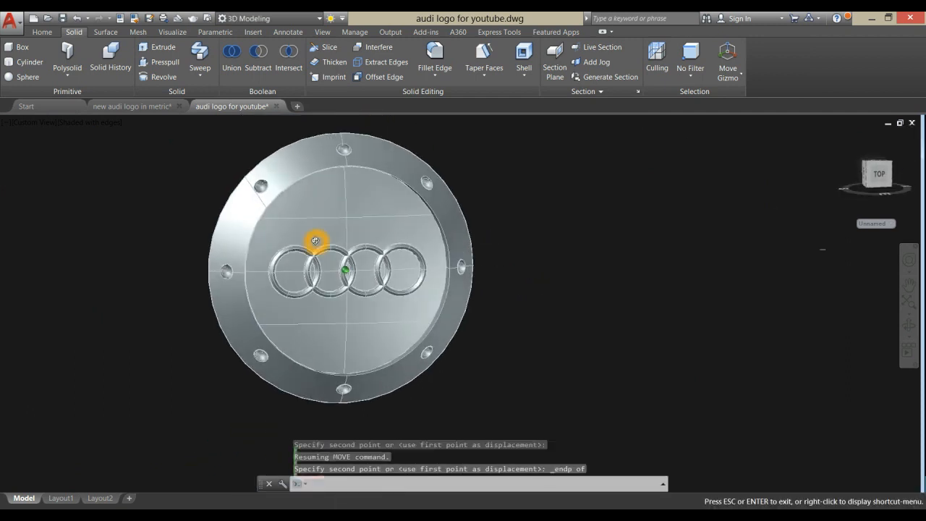
# Erase the leftover reference line at the four rings' former location, beside the "Audi" text.
pyautogui.scroll(-6, 478, 258)
pyautogui.scroll(4, 447, 226)
pyautogui.scroll(3, 448, 226)
pyautogui.click(380, 243)
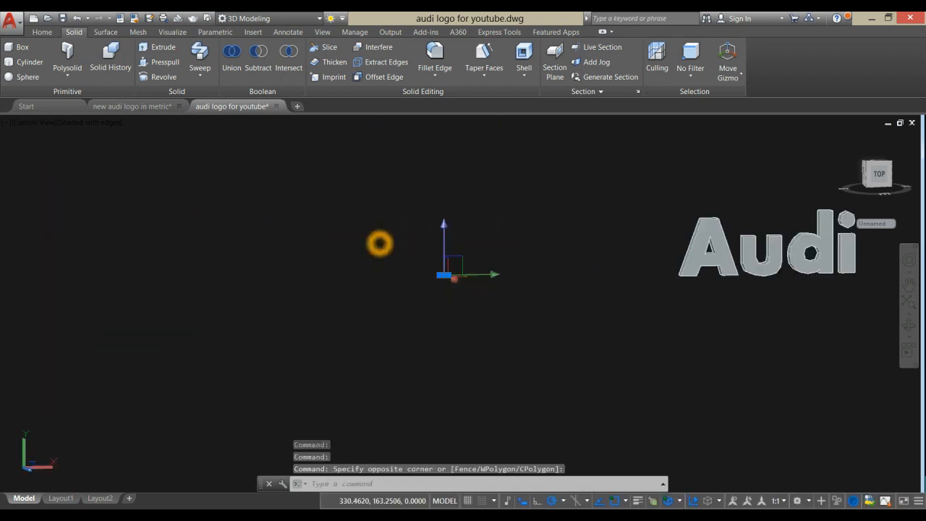
pyautogui.press('Delete')
# Move the "Audi" text solid to just below the round emblem.
pyautogui.scroll(-5, 379, 242)
pyautogui.scroll(-3, 478, 233)
pyautogui.click(459, 231)
pyautogui.rightClick(521, 161)
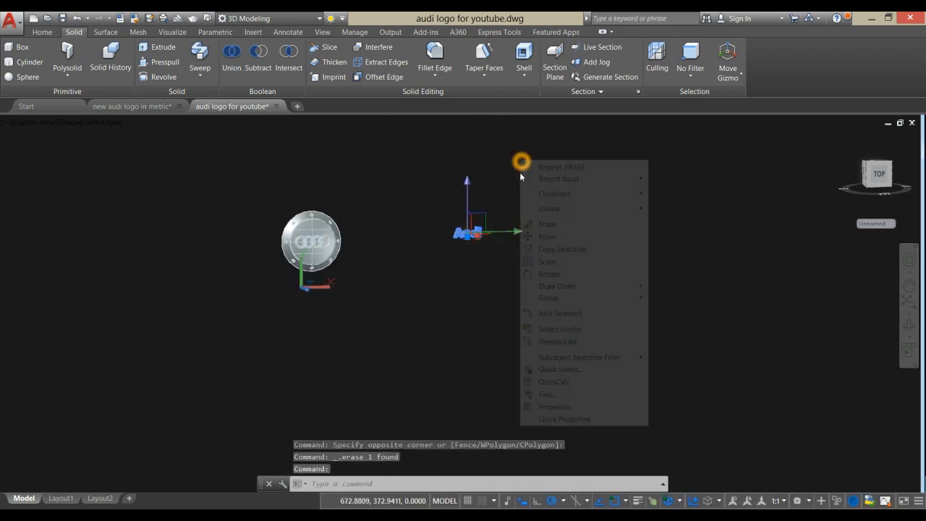
pyautogui.click(547, 237)
pyautogui.click(484, 251)
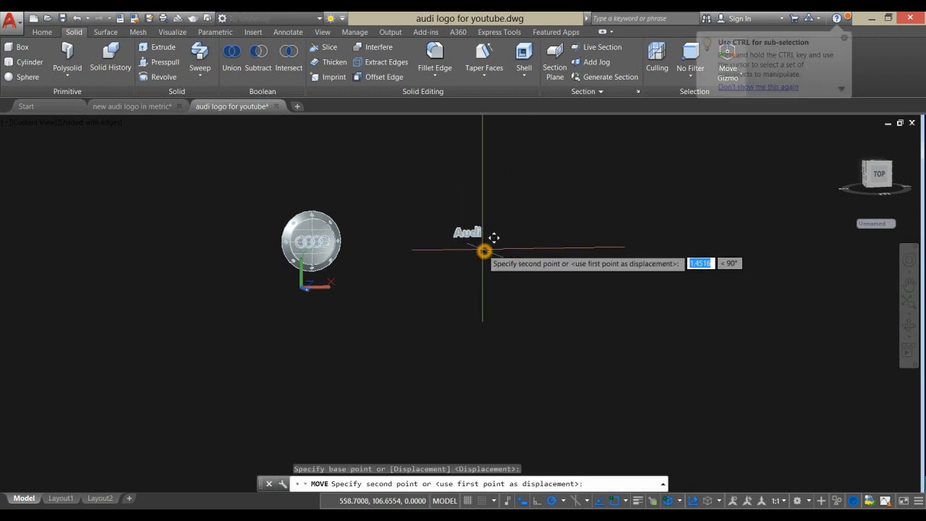
pyautogui.scroll(5, 311, 307)
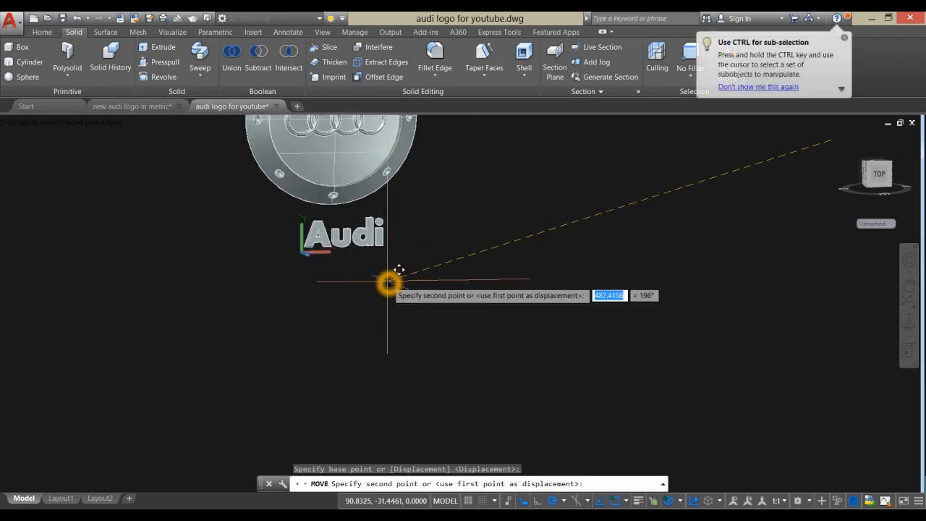
# Set the model view to Front so the emblem and the "Audi" text are seen edge-on.
pyautogui.keyDown('shift'); pyautogui.moveTo(372, 283); pyautogui.dragTo(509, 279, button='middle'); pyautogui.keyUp('shift')
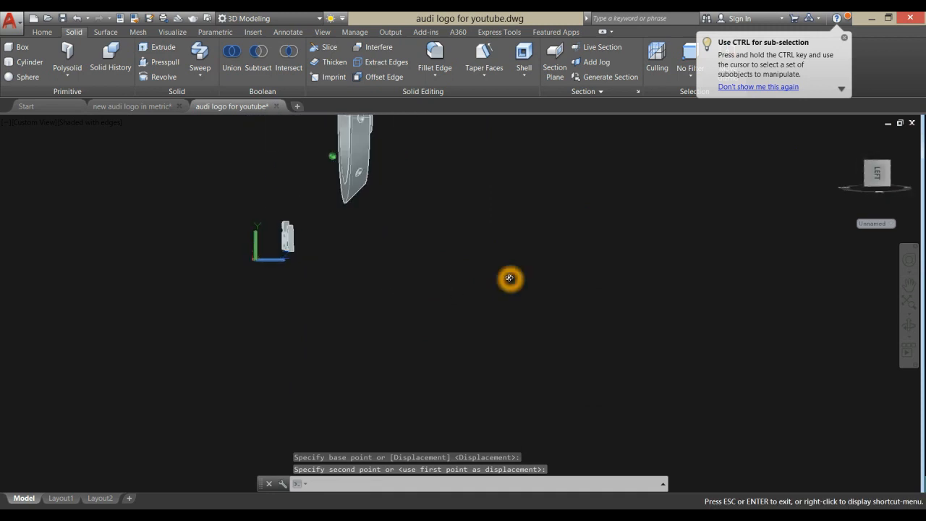
pyautogui.click(41, 123)
pyautogui.click(73, 172)
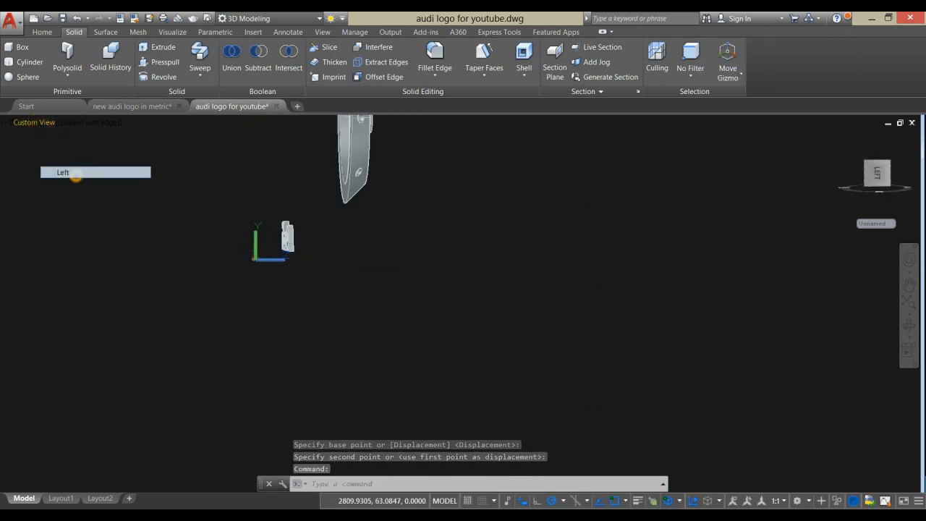
pyautogui.click(51, 124)
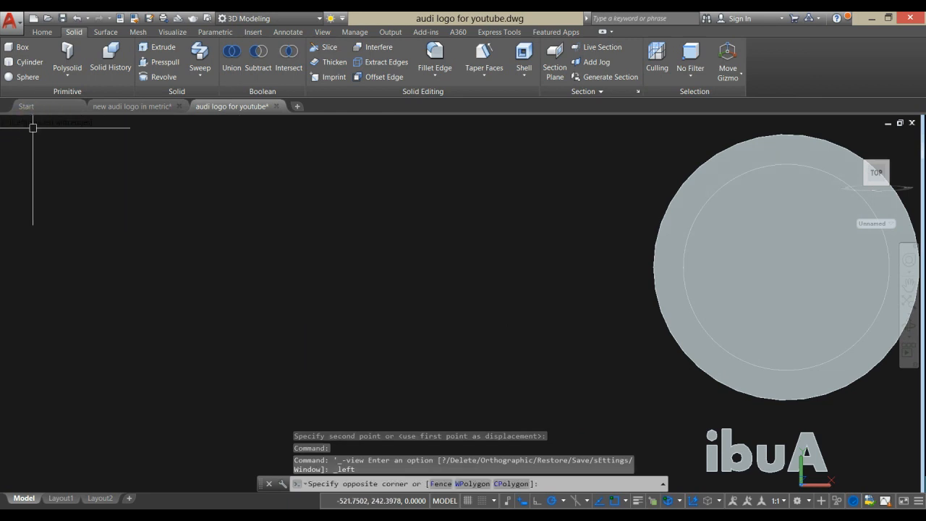
pyautogui.click(32, 129)
pyautogui.click(20, 122)
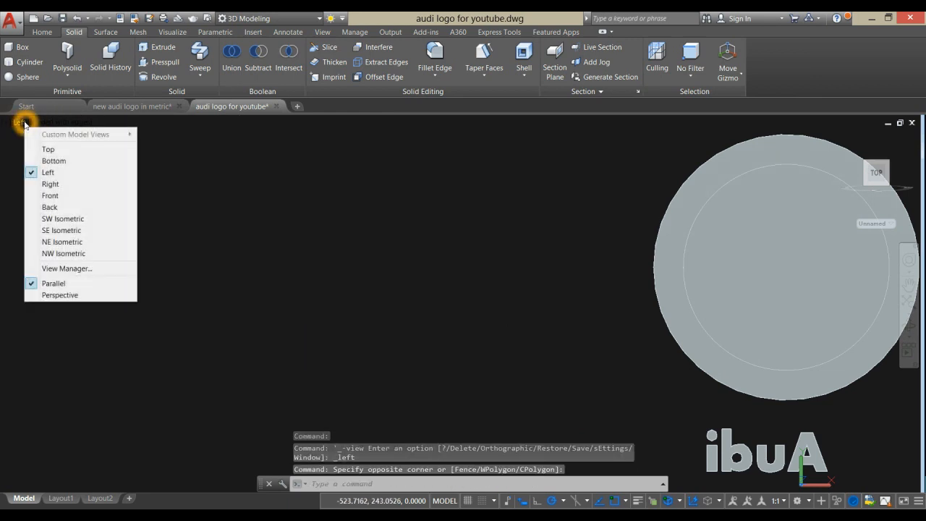
pyautogui.click(49, 196)
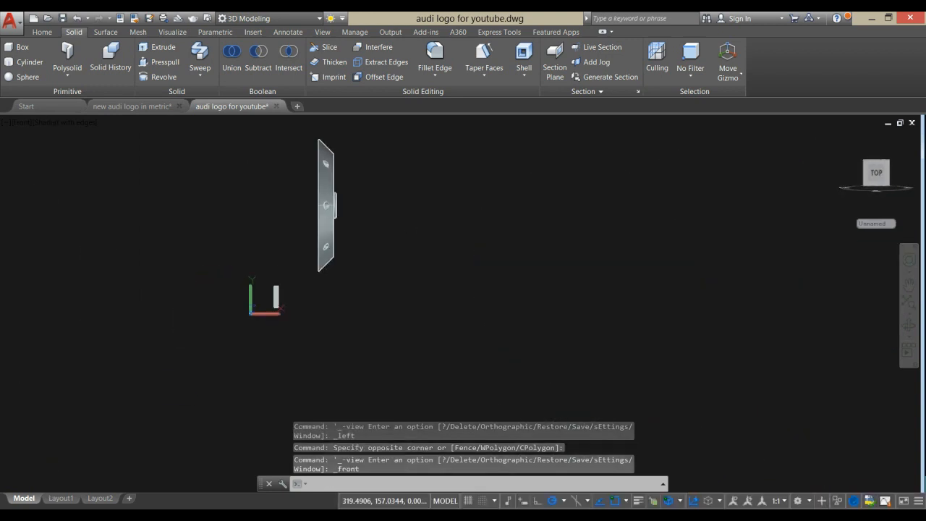
# Move the "Audi" text about 62 units horizontally at 0° so it lines up in depth with the emblem ring.
pyautogui.scroll(3, 271, 293)
pyautogui.click(268, 292)
pyautogui.rightClick(428, 217)
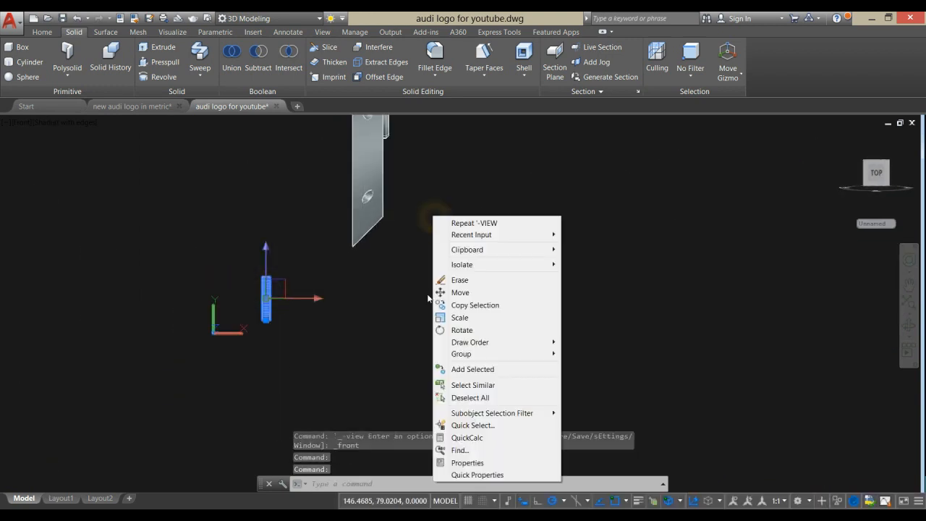
pyautogui.click(449, 293)
pyautogui.click(404, 310)
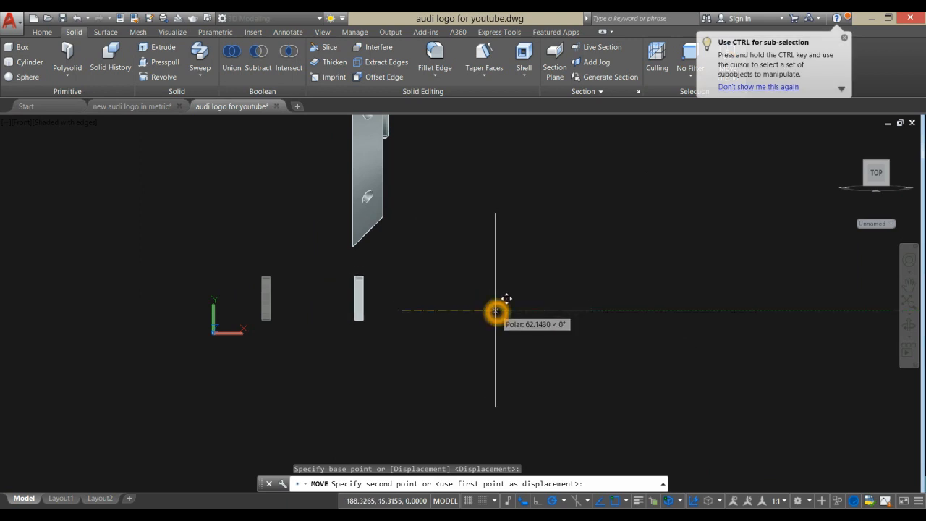
pyautogui.click(496, 311)
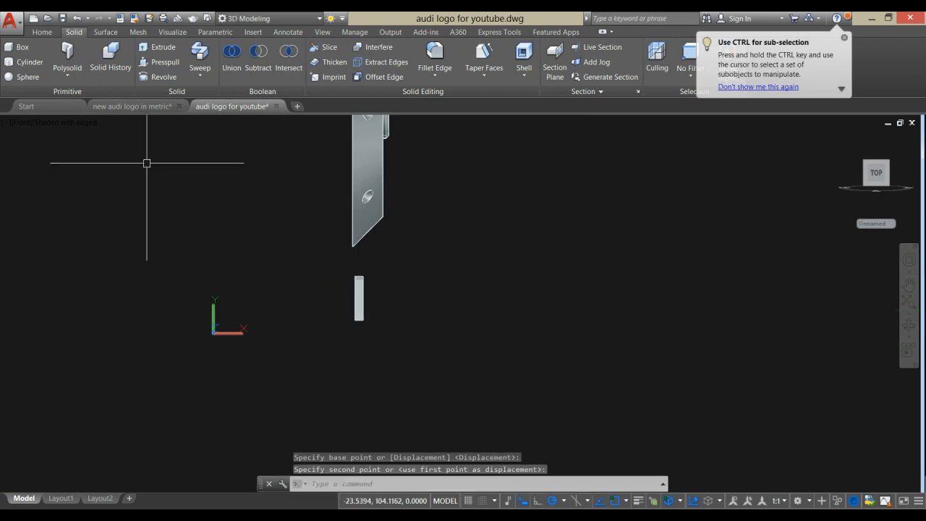
# Set the model view to Right so the round emblem and the "Audi" text are seen face-on.
pyautogui.click(30, 124)
pyautogui.click(63, 185)
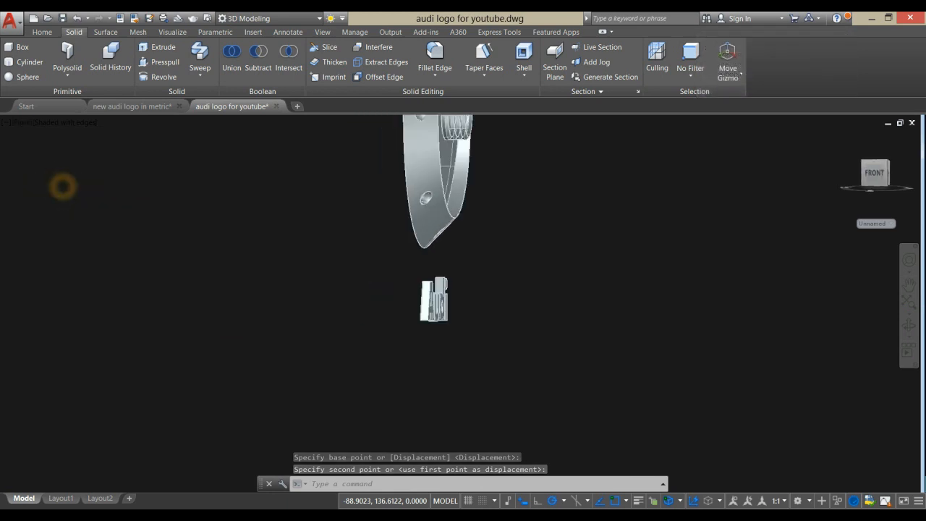
pyautogui.moveTo(388, 281); pyautogui.dragTo(696, 138, button='middle')
pyautogui.scroll(-2, 624, 195)
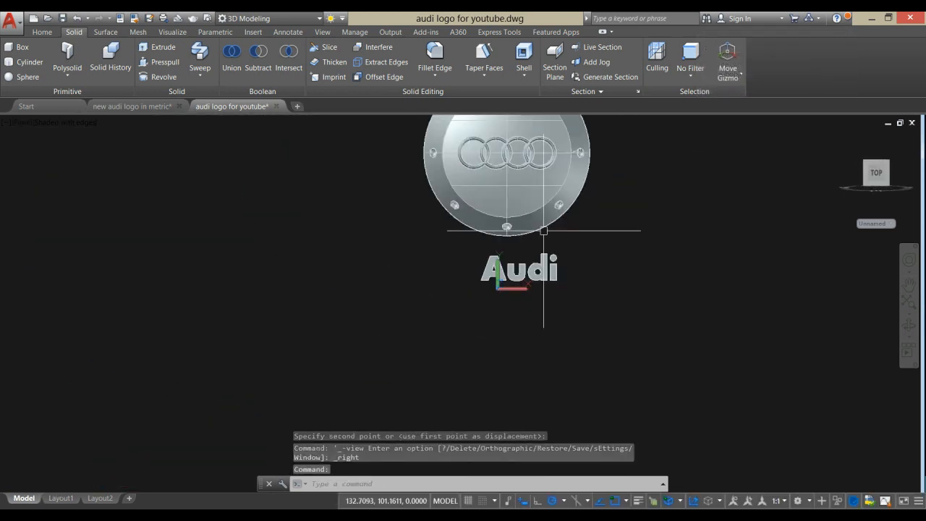
# Move the "Audi" text horizontally so it is centred below the round emblem.
pyautogui.click(553, 266)
pyautogui.rightClick(626, 197)
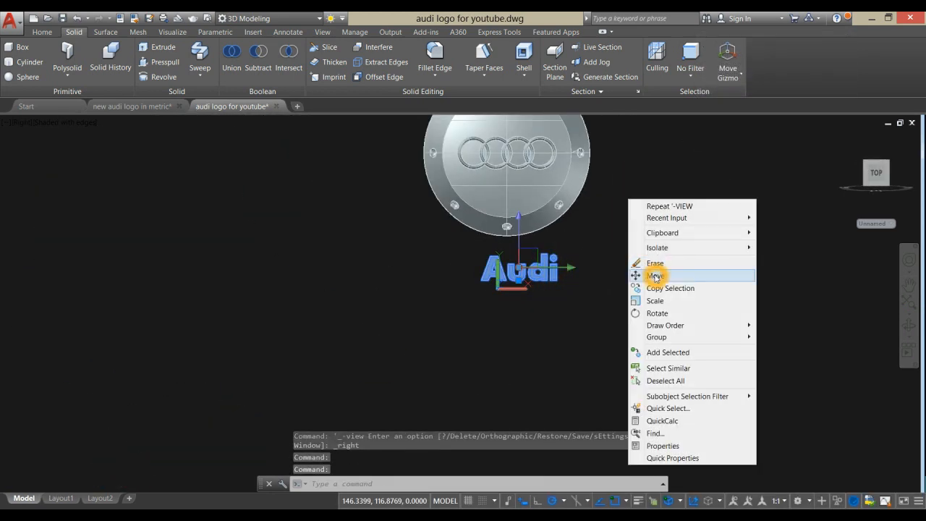
pyautogui.click(655, 276)
pyautogui.click(655, 277)
pyautogui.click(643, 266)
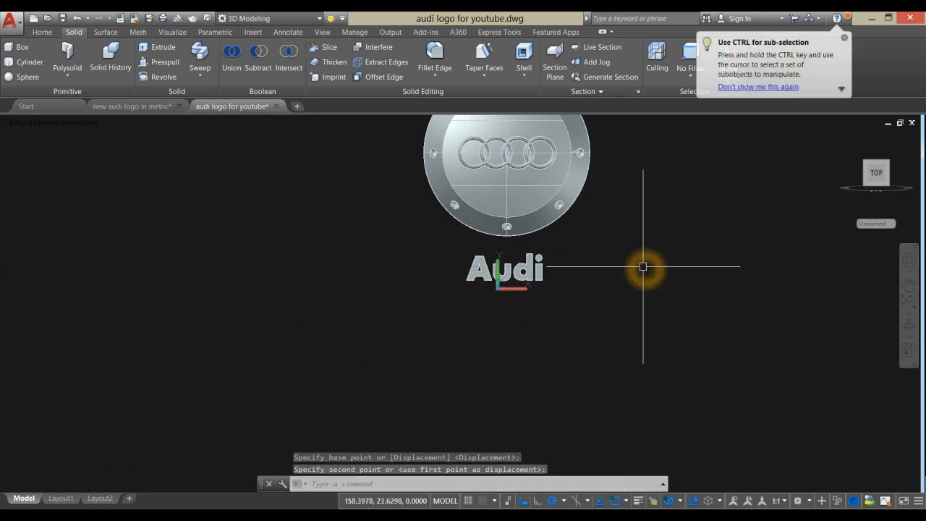
# Change the visual style of the model view to Realistic.
pyautogui.moveTo(641, 263); pyautogui.dragTo(484, 332, button='middle')
pyautogui.scroll(-2, 477, 339)
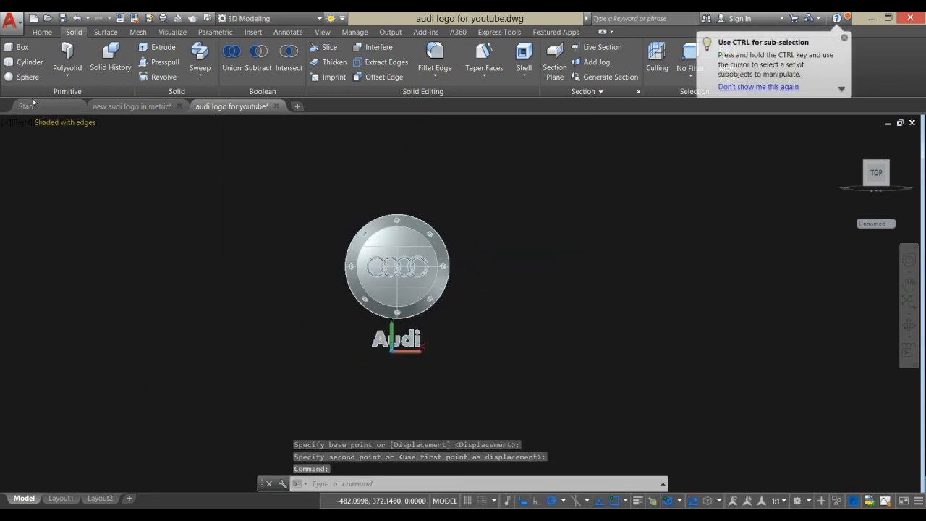
pyautogui.click(79, 127)
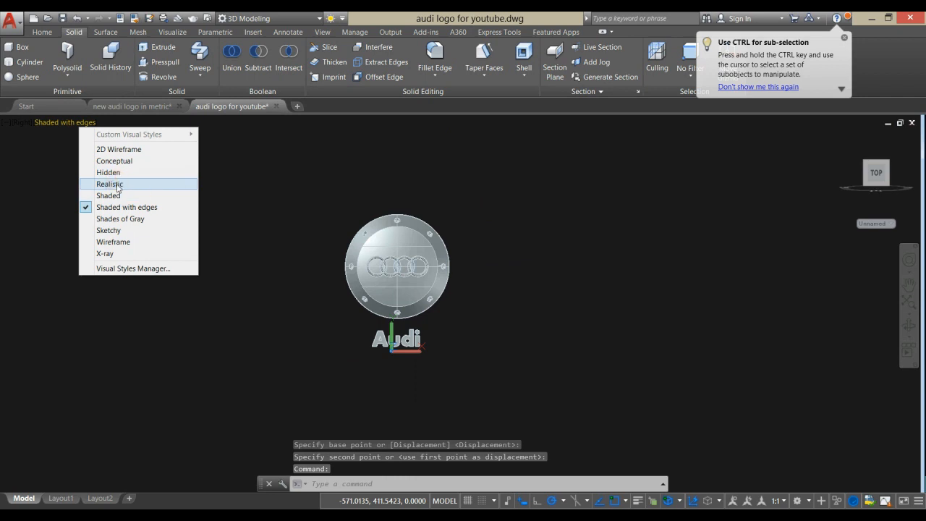
pyautogui.click(117, 182)
pyautogui.scroll(5, 436, 331)
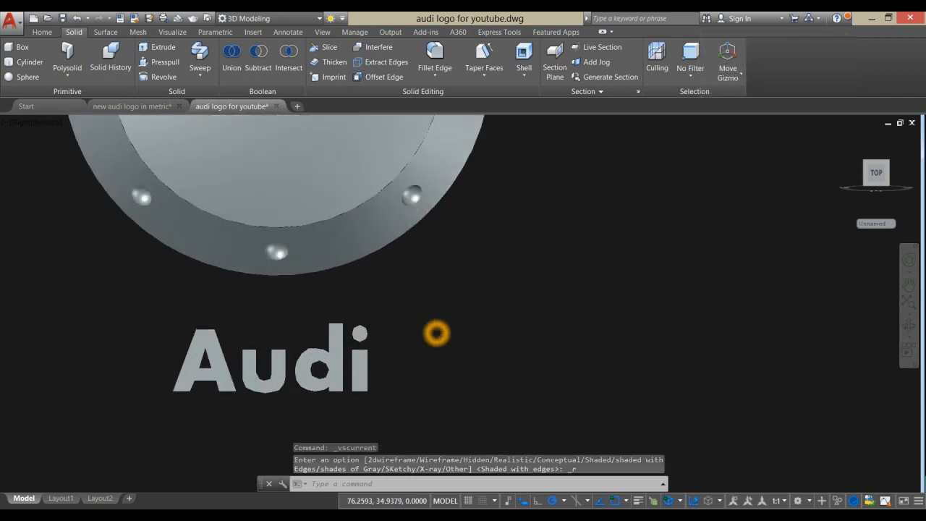
pyautogui.scroll(-4, 436, 327)
pyautogui.moveTo(435, 327); pyautogui.dragTo(427, 334, button='middle')
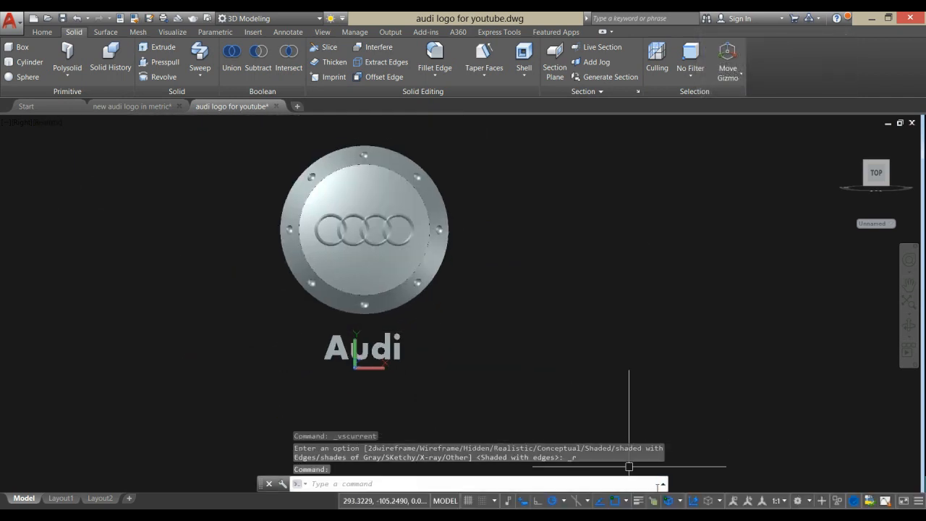
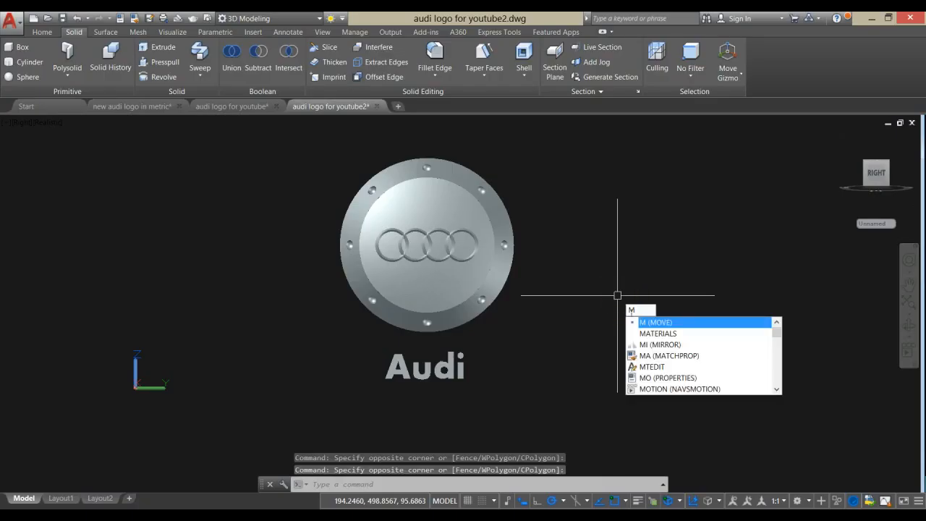
# Open the materials browser and assign the Flaked Reflective - Beige(1) material to the outer holed ring.
pyautogui.click(652, 335)
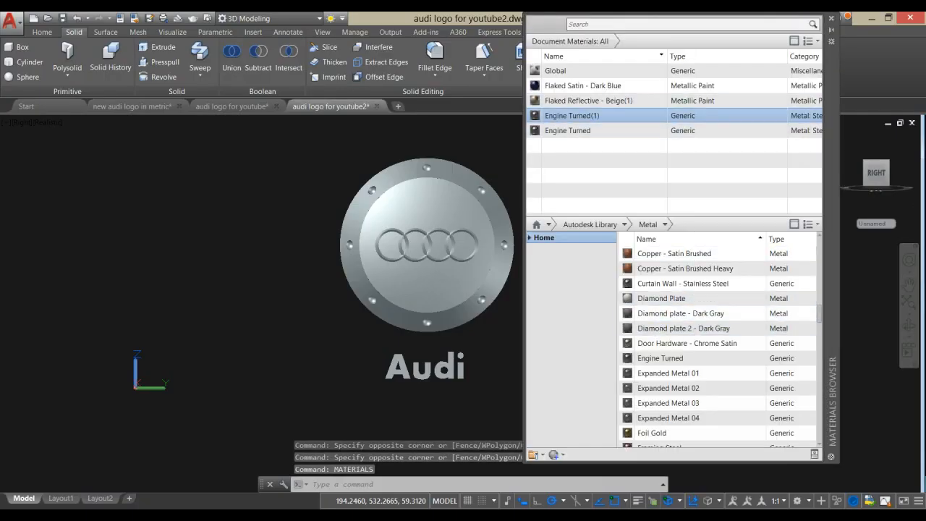
pyautogui.click(486, 181)
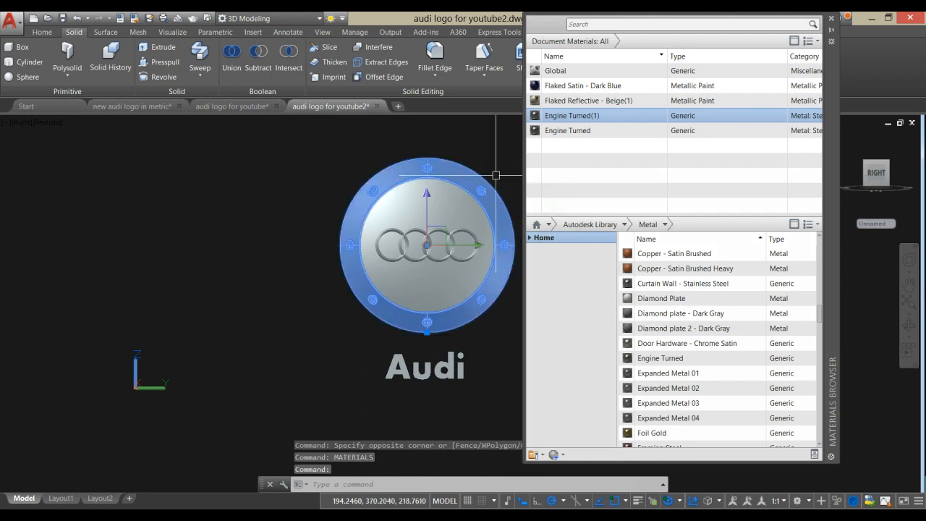
pyautogui.click(637, 107)
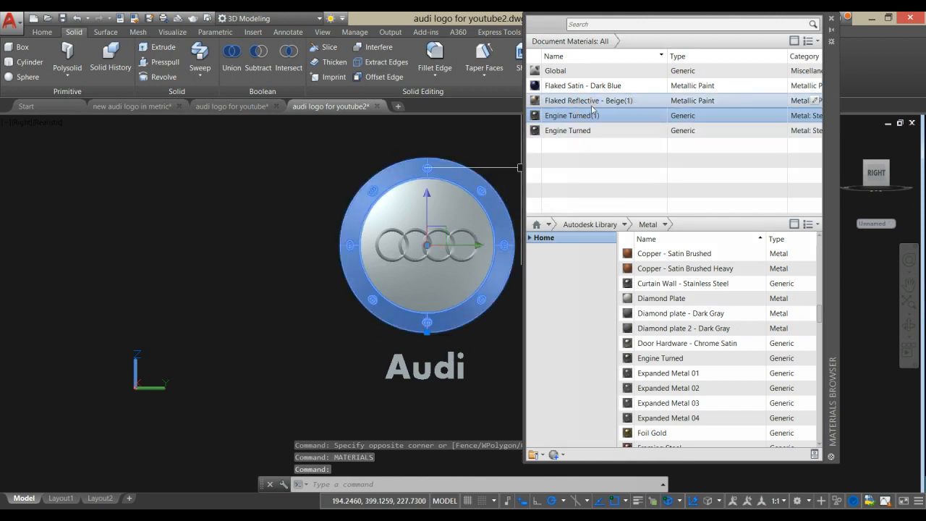
pyautogui.click(764, 101)
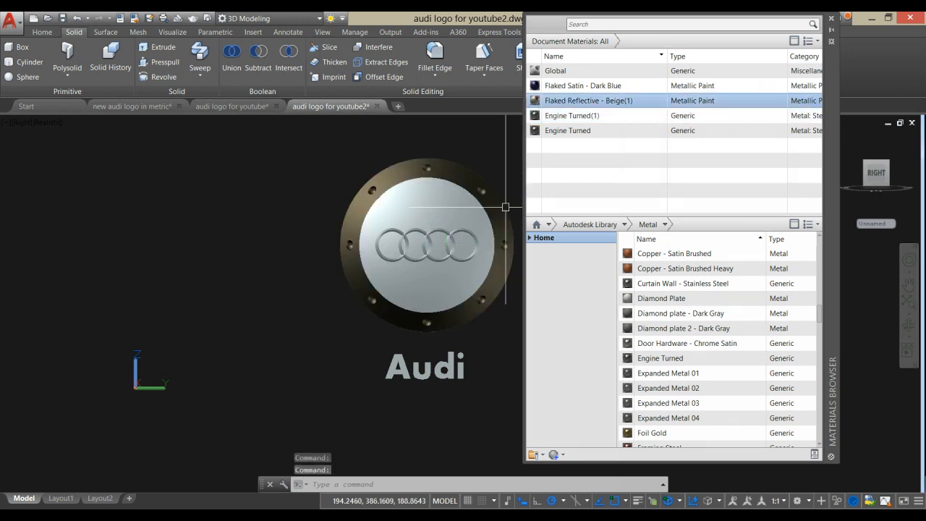
# Assign the Flaked Reflective - Beige(1) material to the four interlocking rings and leave nothing selected.
pyautogui.click(462, 228)
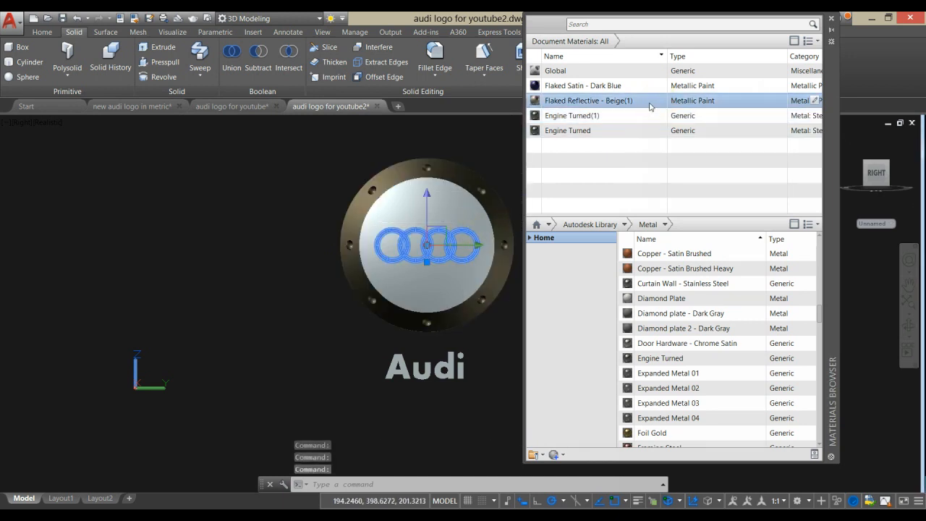
pyautogui.click(604, 130)
pyautogui.click(463, 208)
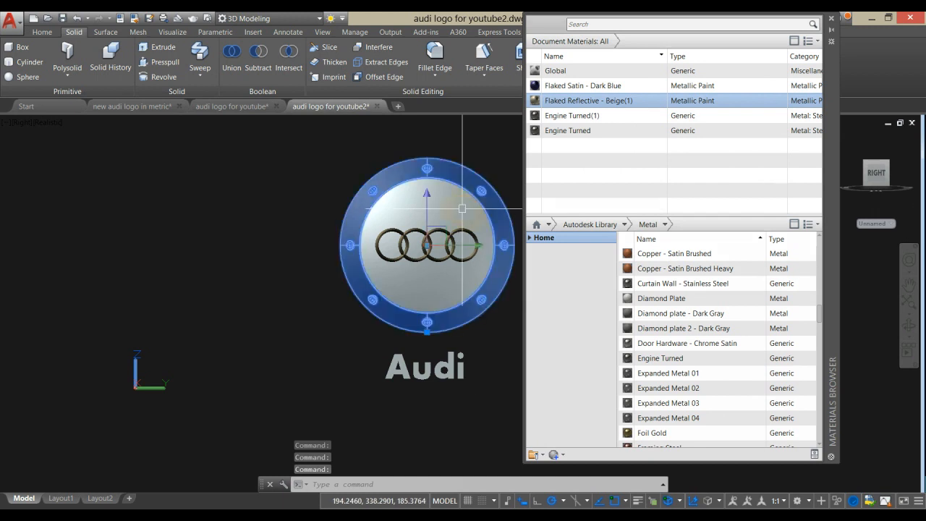
pyautogui.press('Escape')
# Assign the Flaked Satin - Dark Blue material to the domed disc behind the four rings.
pyautogui.click(449, 213)
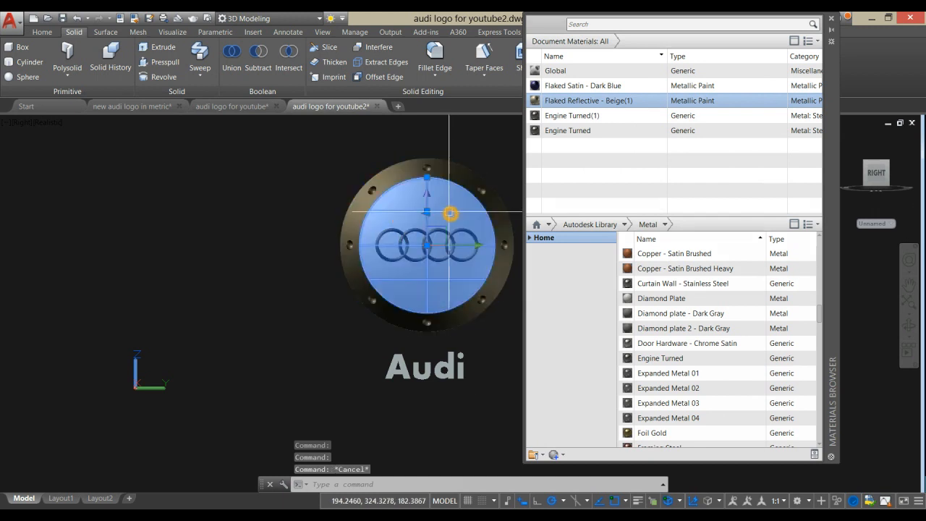
pyautogui.keyDown('ctrl'); pyautogui.click(607, 85); pyautogui.keyUp('ctrl')
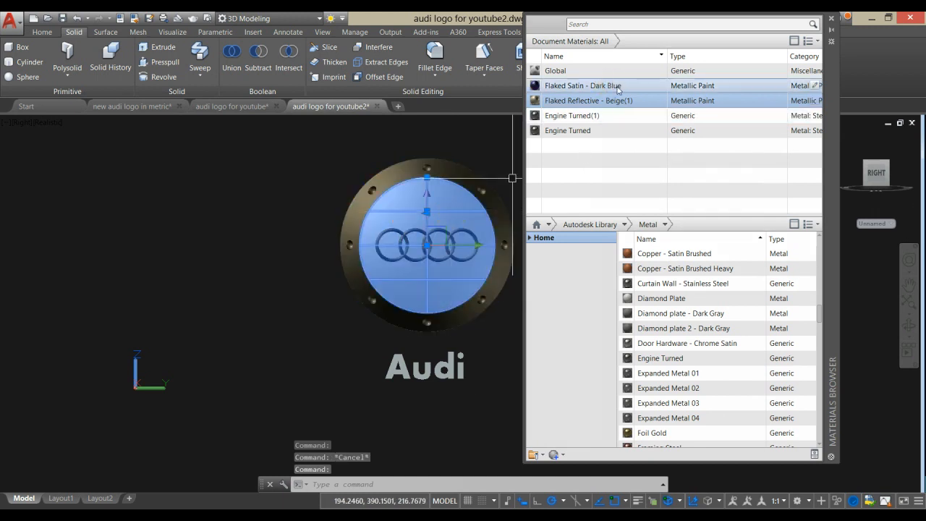
pyautogui.moveTo(617, 87); pyautogui.dragTo(500, 274)
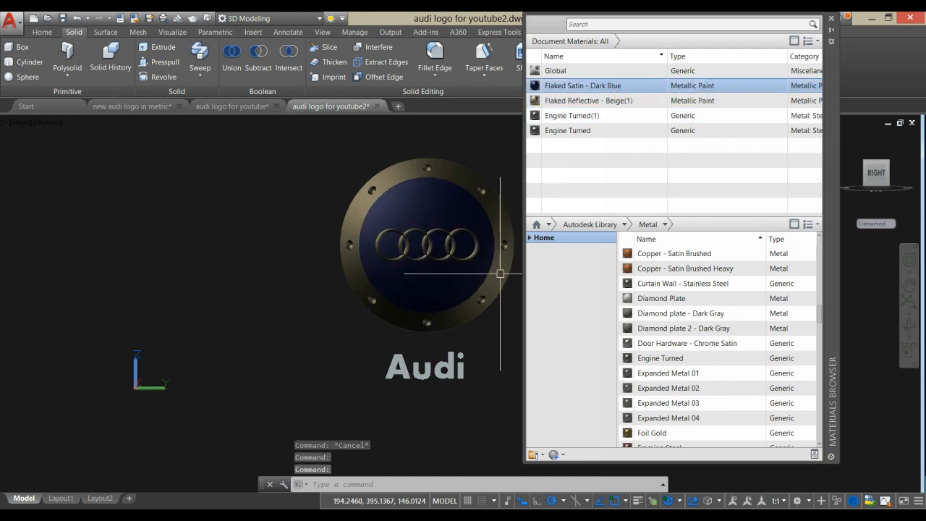
# Assign the Engine Turned(1) material to the "Audi" text and close the materials browser.
pyautogui.keyDown('ctrl'); pyautogui.click(631, 118); pyautogui.keyUp('ctrl')
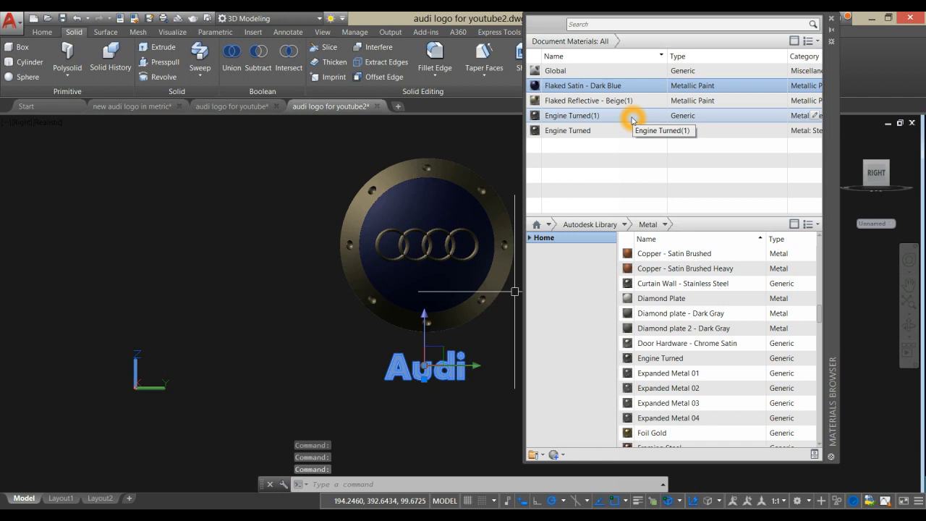
pyautogui.click(631, 120)
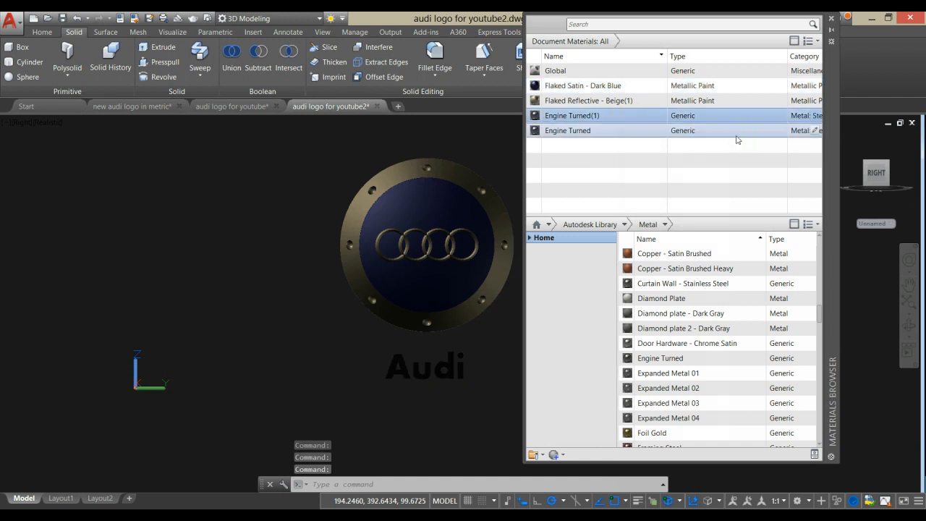
pyautogui.click(461, 128)
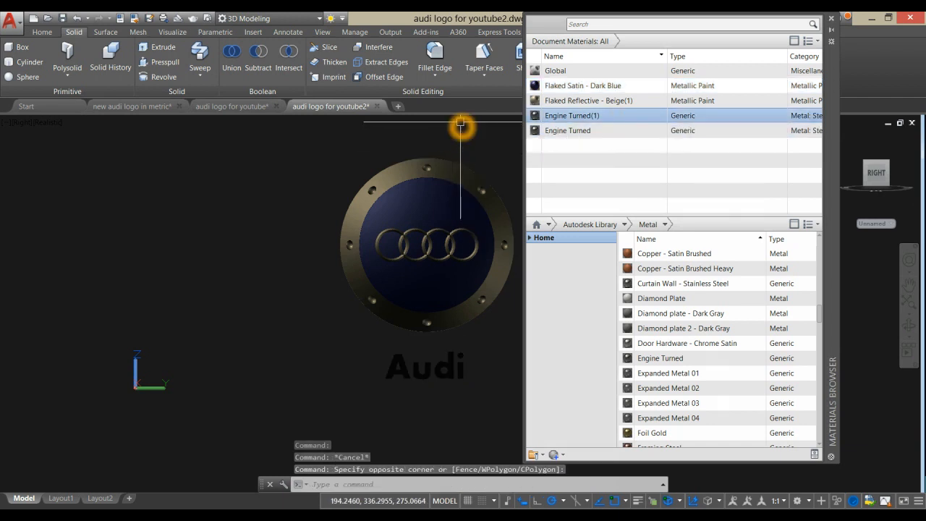
pyautogui.click(832, 19)
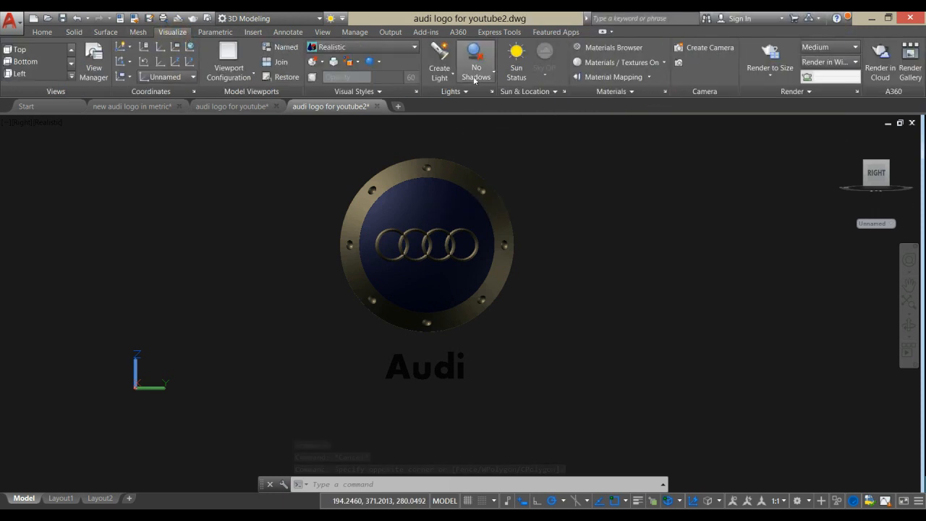
# Turn on sunlight with the default lighting switched off and the exposure settings adjusted.
pyautogui.click(516, 63)
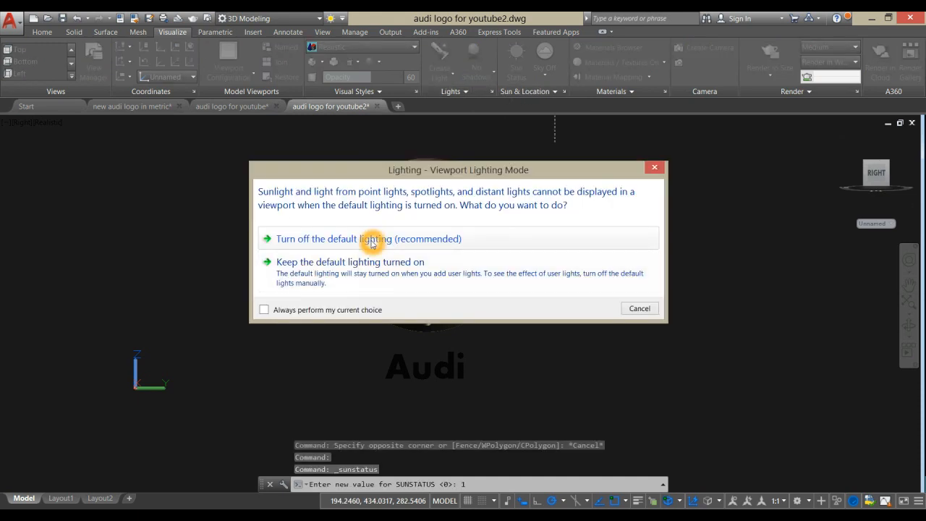
pyautogui.click(372, 240)
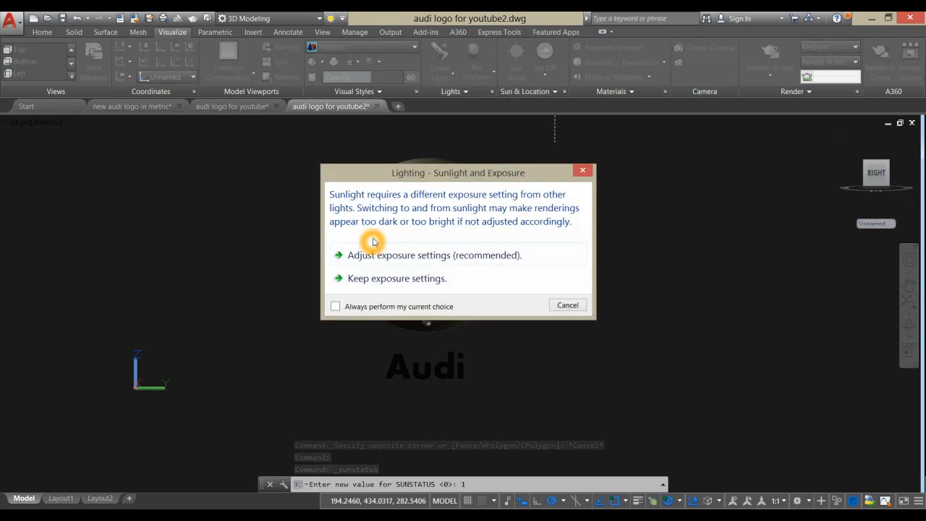
pyautogui.click(412, 254)
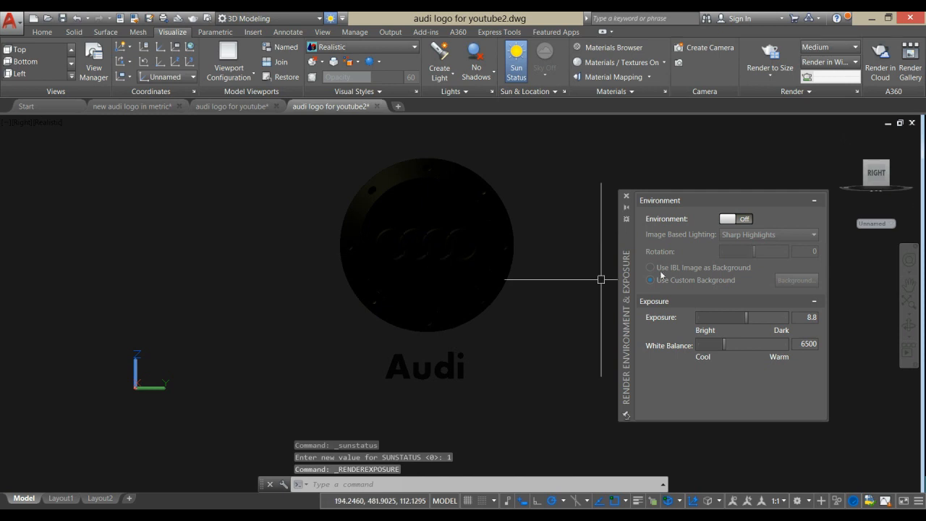
# Turn on the render environment with a custom background and set the background type to Gradient.
pyautogui.click(731, 219)
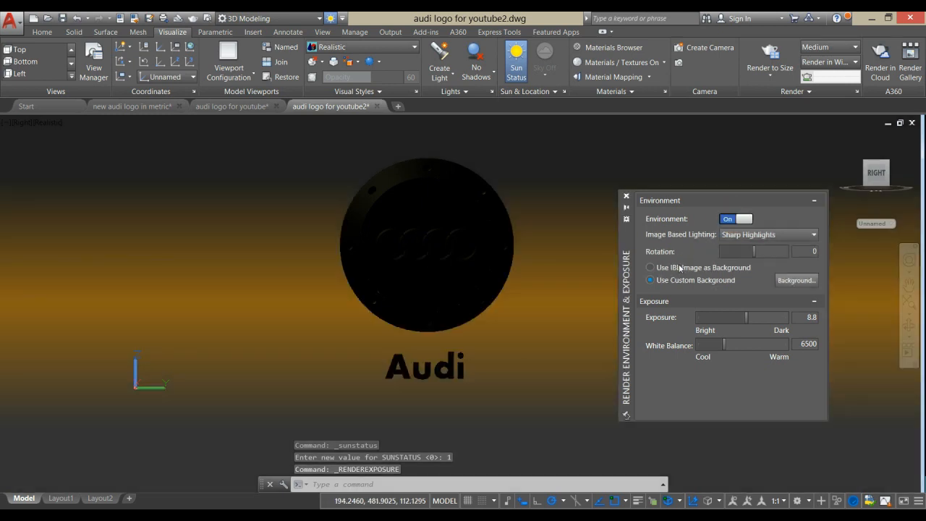
pyautogui.click(651, 280)
pyautogui.click(662, 281)
pyautogui.click(691, 286)
pyautogui.click(793, 280)
pyautogui.click(793, 280)
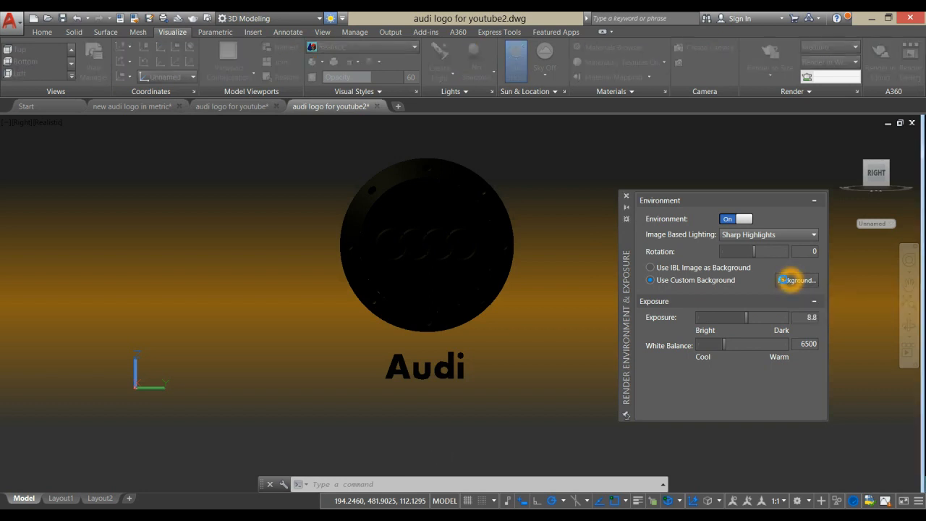
pyautogui.click(481, 175)
pyautogui.click(433, 201)
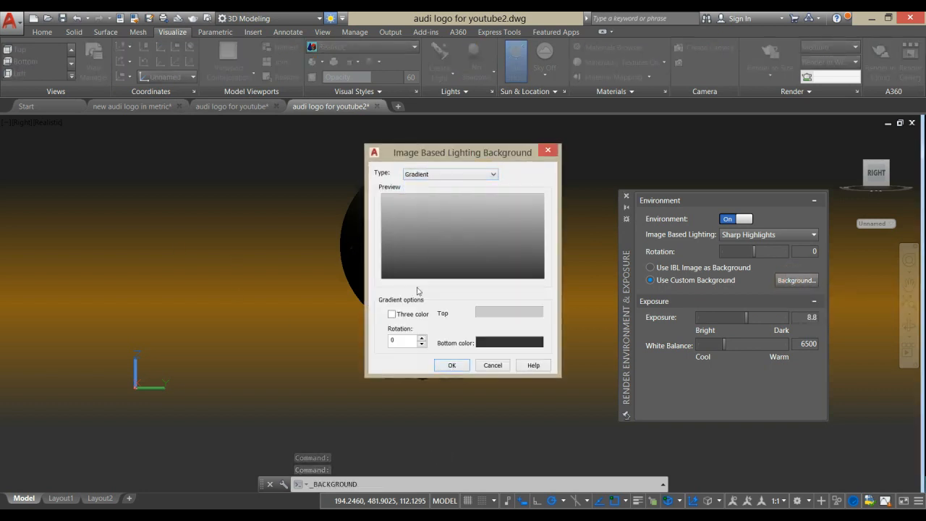
# Make the background gradient three-colored and set its top color to a dark gray.
pyautogui.click(391, 315)
pyautogui.click(489, 314)
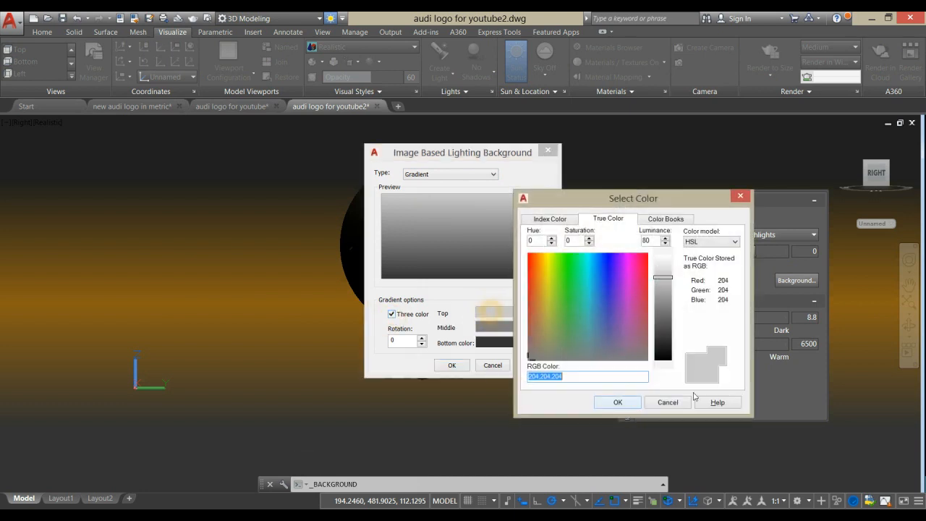
pyautogui.click(662, 323)
pyautogui.click(637, 404)
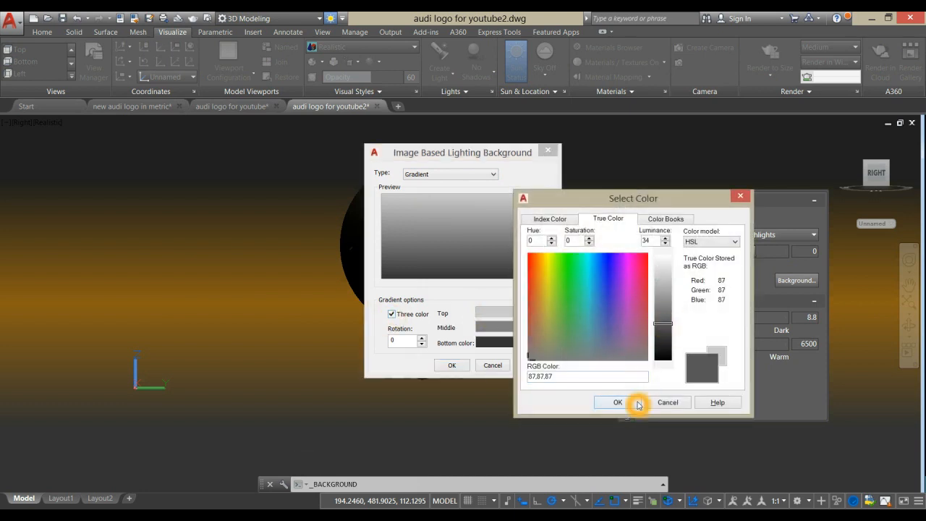
pyautogui.click(660, 339)
pyautogui.click(618, 402)
# Set the gradient's middle color to a dark orange-brown with hue 20 and saturation 75.
pyautogui.click(493, 327)
pyautogui.click(534, 278)
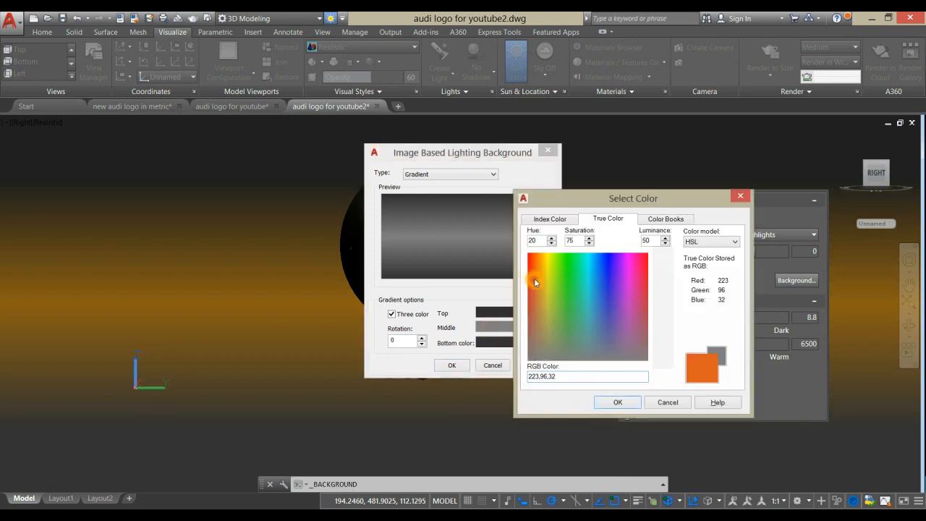
pyautogui.click(665, 322)
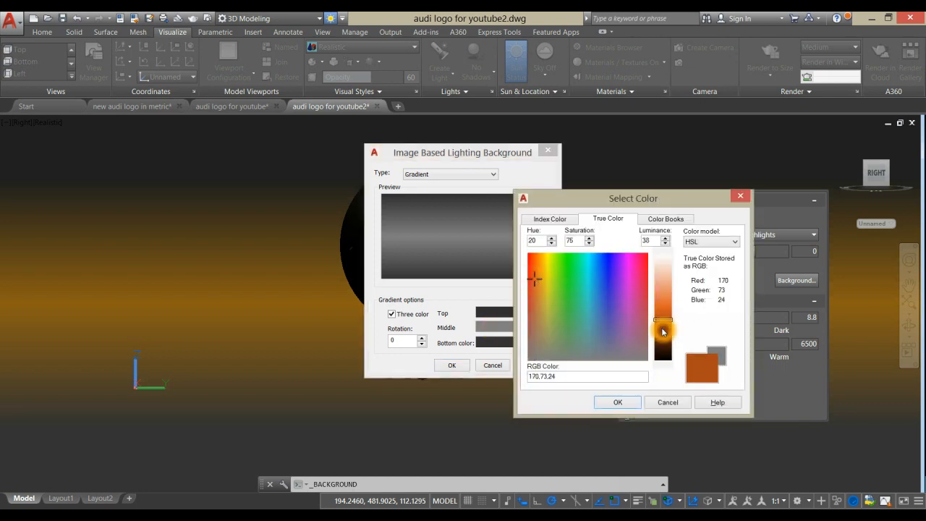
pyautogui.click(663, 329)
pyautogui.click(620, 402)
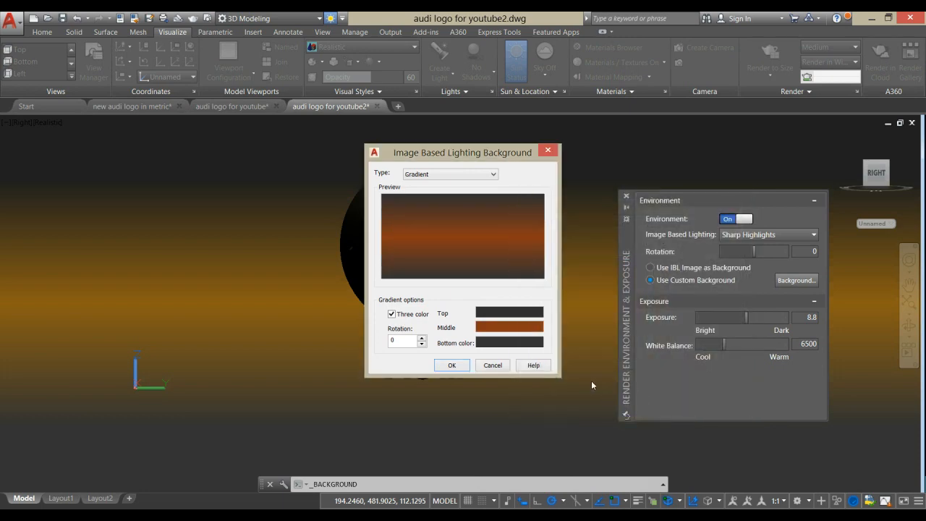
pyautogui.click(504, 330)
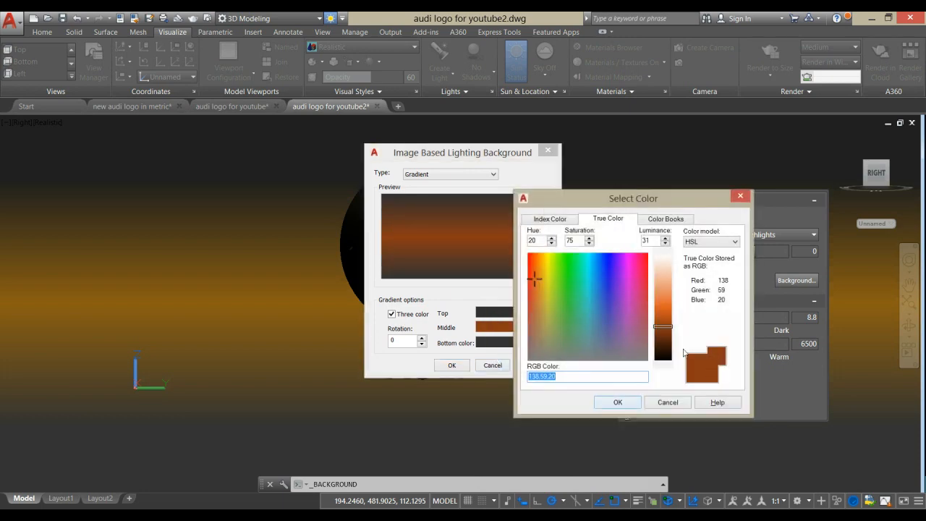
pyautogui.click(636, 403)
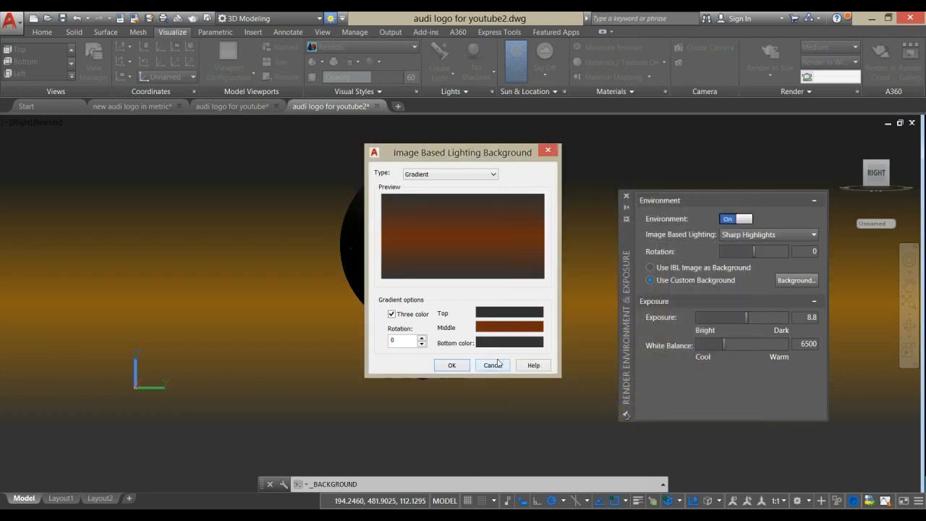
# Apply the gradient background and lower the lighting exposure to 5.6.
pyautogui.click(464, 369)
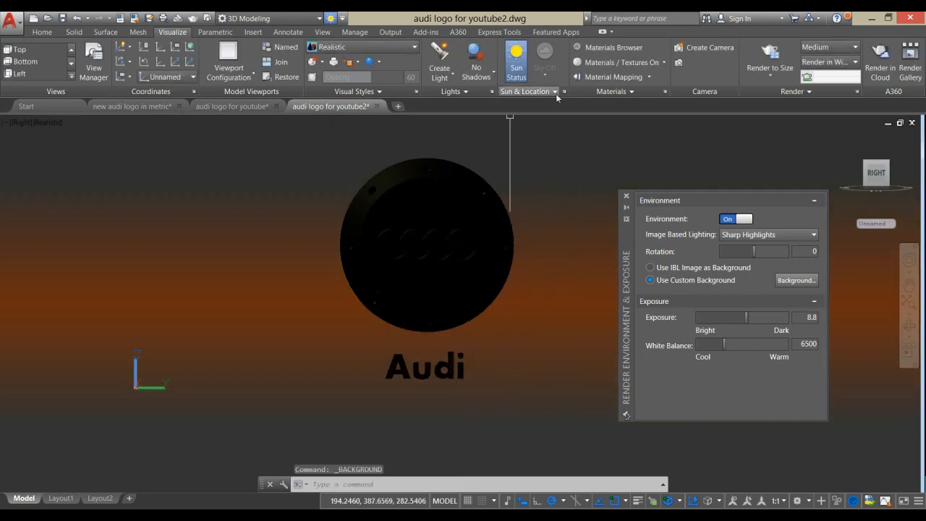
pyautogui.click(466, 91)
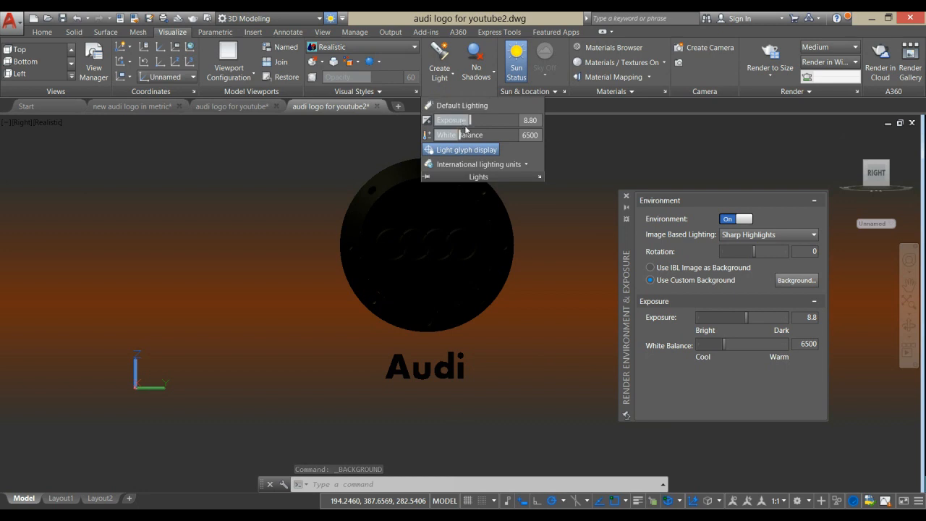
pyautogui.moveTo(469, 121)
pyautogui.mouseDown()
pyautogui.moveTo(442, 121)
pyautogui.moveTo(461, 120)
pyautogui.mouseUp()
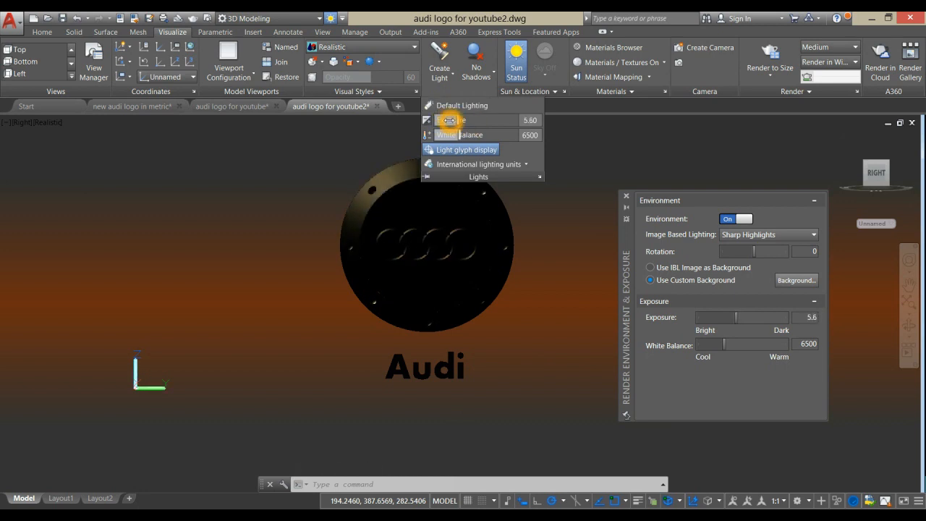
# Set the sun date to 7/14/2019 and its time to 6:37 AM, and fine-tune the exposure to 5.5.
pyautogui.click(520, 94)
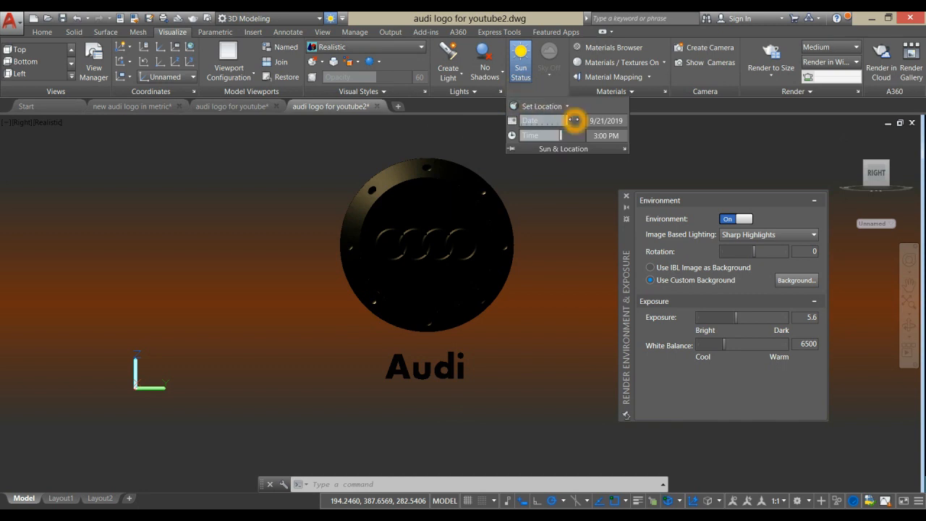
pyautogui.moveTo(570, 120)
pyautogui.mouseDown()
pyautogui.moveTo(543, 117)
pyautogui.moveTo(553, 135)
pyautogui.moveTo(512, 135)
pyautogui.moveTo(563, 122)
pyautogui.mouseUp()
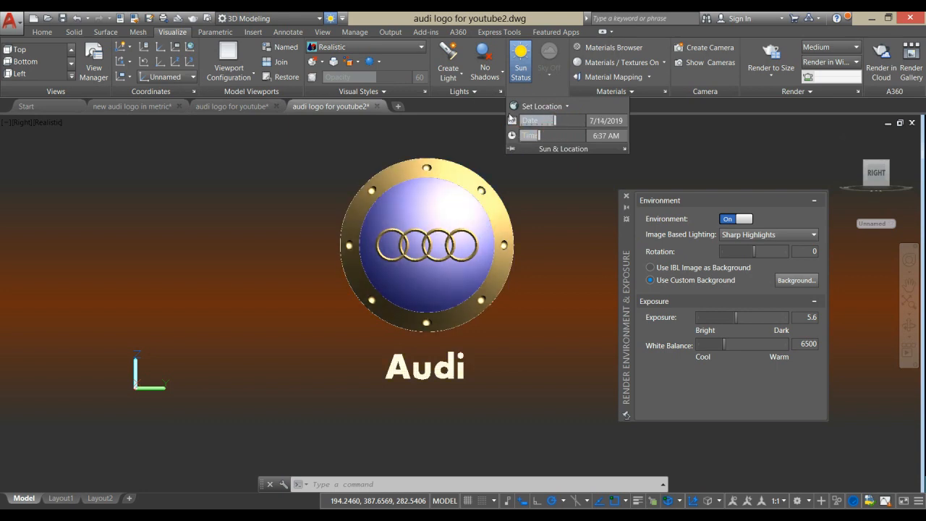
pyautogui.click(463, 92)
pyautogui.moveTo(459, 114)
pyautogui.mouseDown()
pyautogui.moveTo(450, 118)
pyautogui.moveTo(471, 115)
pyautogui.mouseUp()
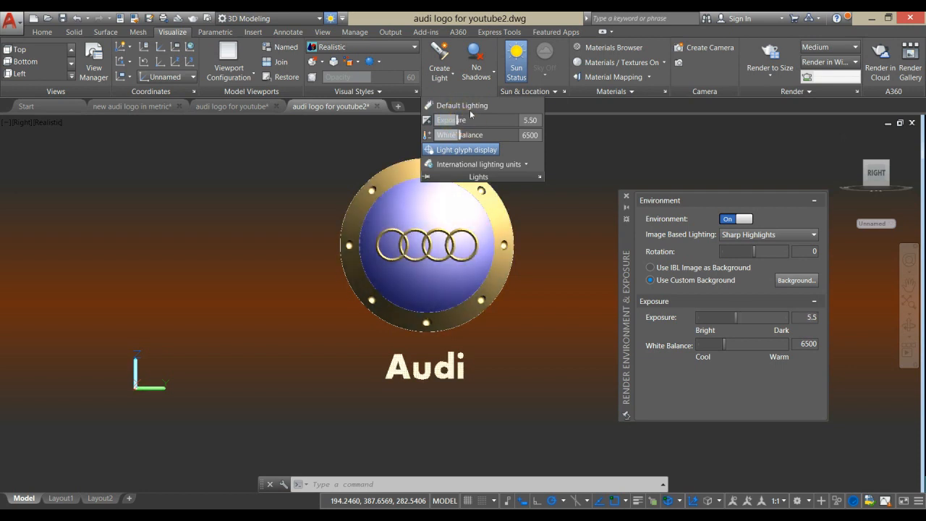
# Switch the sunlight off, set the exposure to 6.5 and close the render environment settings.
pyautogui.click(516, 63)
pyautogui.moveTo(736, 317)
pyautogui.mouseDown()
pyautogui.moveTo(727, 315)
pyautogui.moveTo(739, 317)
pyautogui.mouseUp()
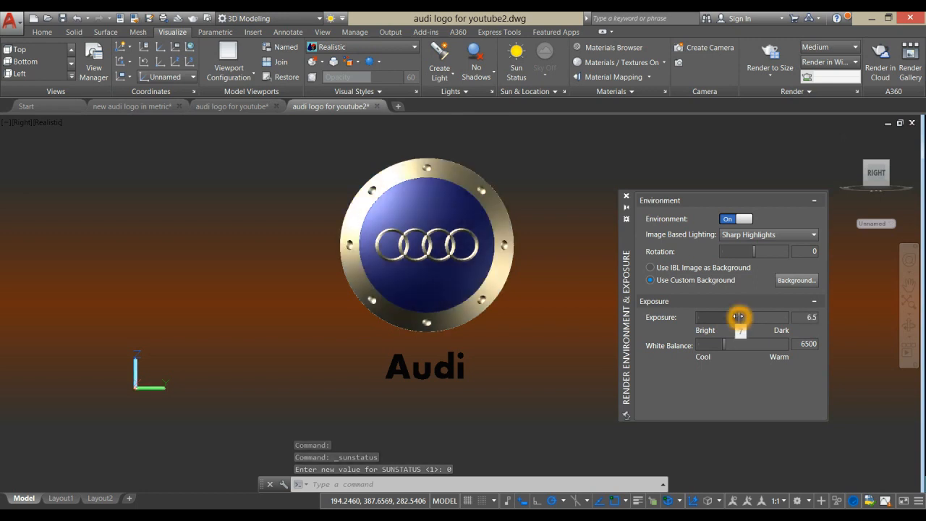
pyautogui.click(627, 196)
pyautogui.scroll(2, 475, 269)
pyautogui.moveTo(478, 265); pyautogui.dragTo(491, 291, button='middle')
pyautogui.press('Escape')
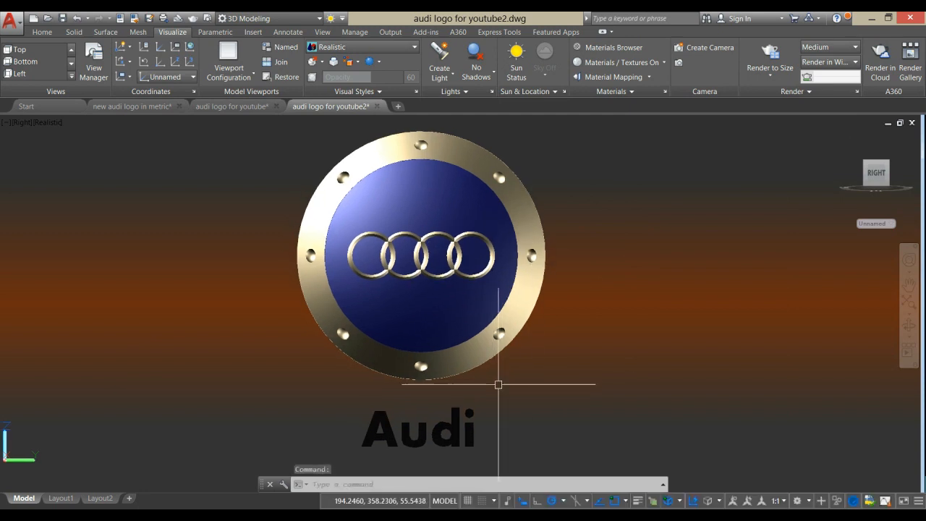
# Edit the Engine Turned(1) material with a glossiness of 44 and an image fade of 100.
pyautogui.click(639, 183)
pyautogui.click(663, 192)
pyautogui.write('MAT')
pyautogui.press('Return')
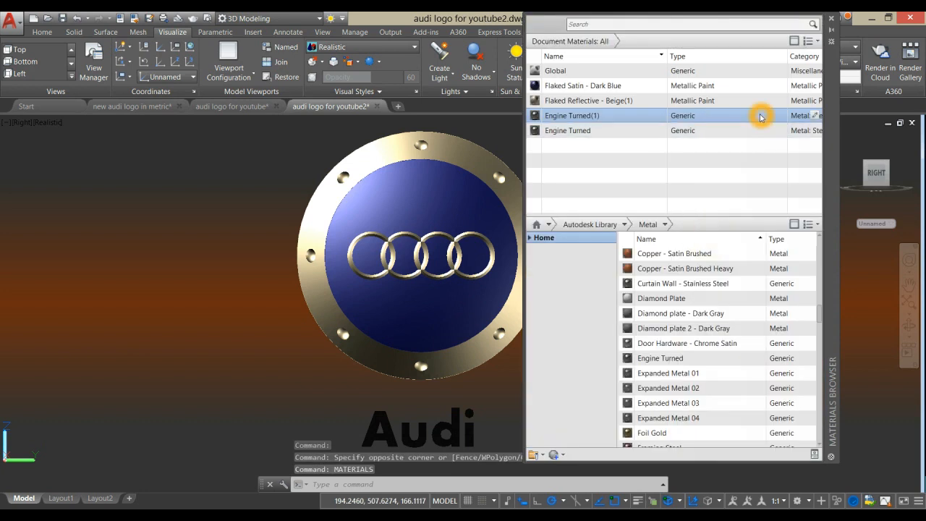
pyautogui.click(814, 118)
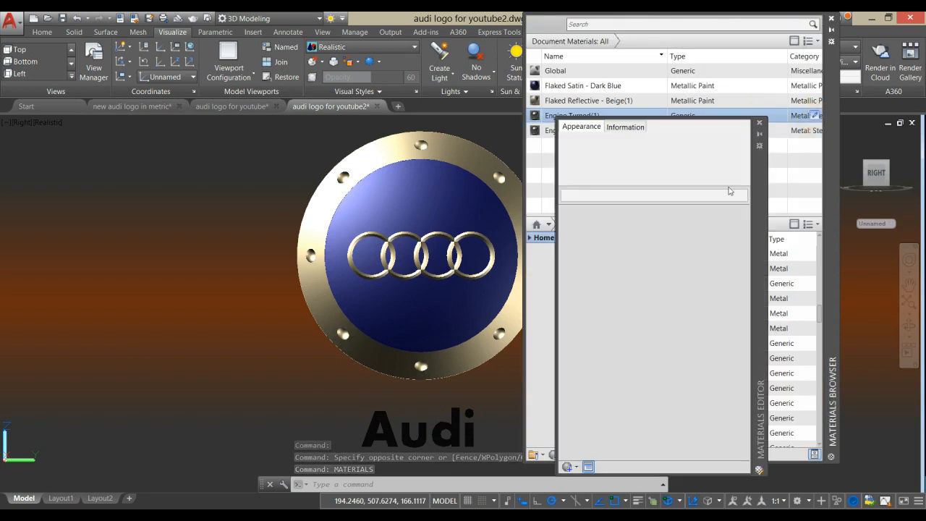
pyautogui.moveTo(699, 275); pyautogui.dragTo(669, 286)
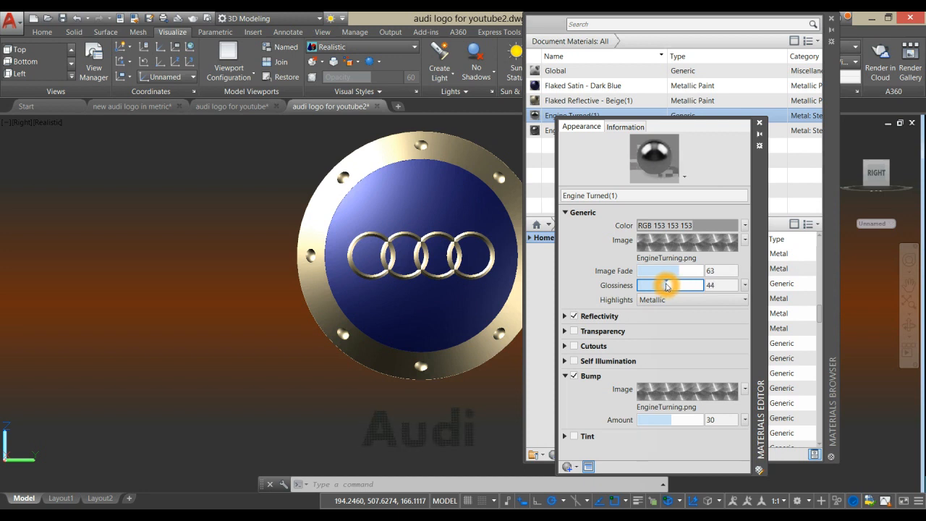
pyautogui.moveTo(681, 270); pyautogui.dragTo(715, 279)
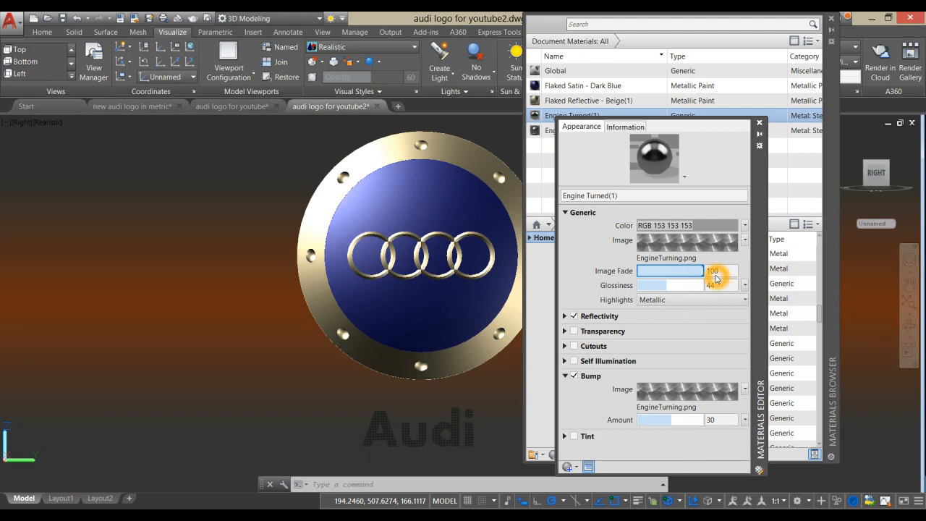
pyautogui.click(760, 122)
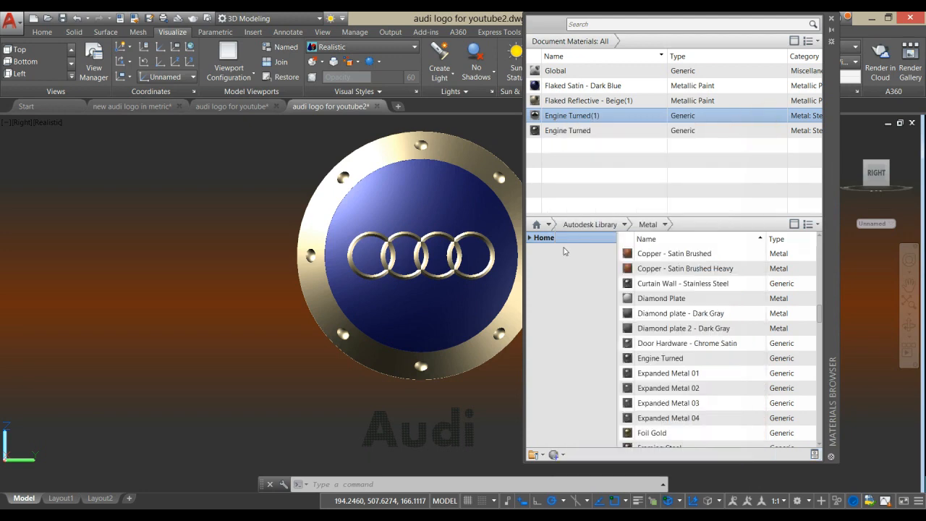
pyautogui.click(832, 20)
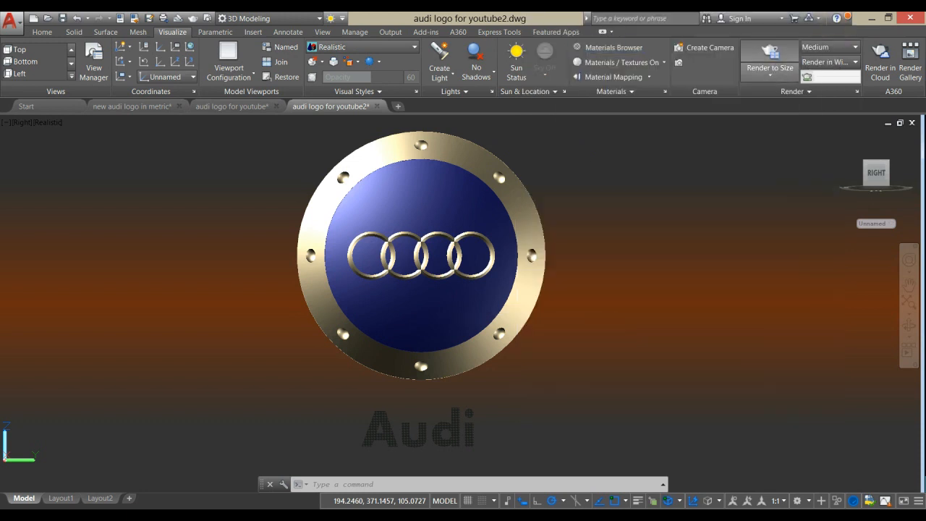
pyautogui.moveTo(484, 388); pyautogui.dragTo(495, 380)
pyautogui.press('Escape')
pyautogui.scroll(-2, 491, 370)
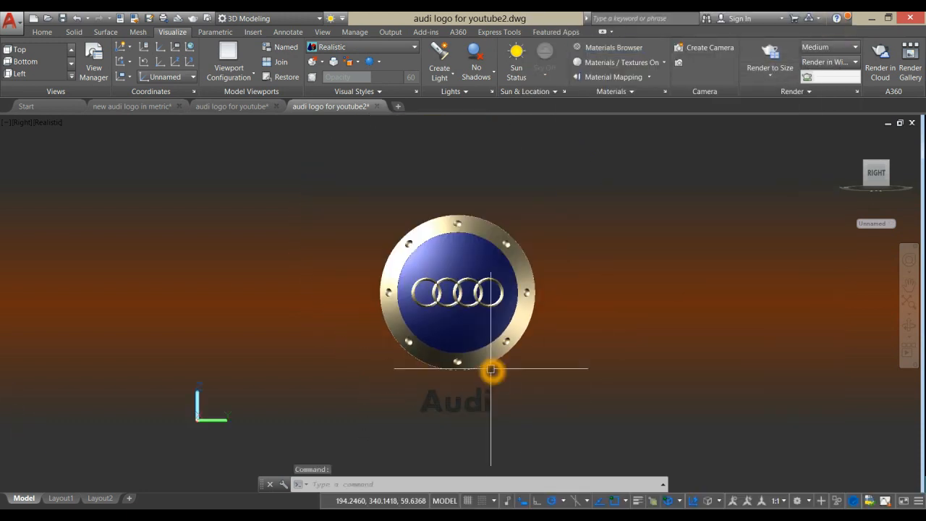
pyautogui.scroll(2, 491, 369)
pyautogui.middleClick(492, 371)
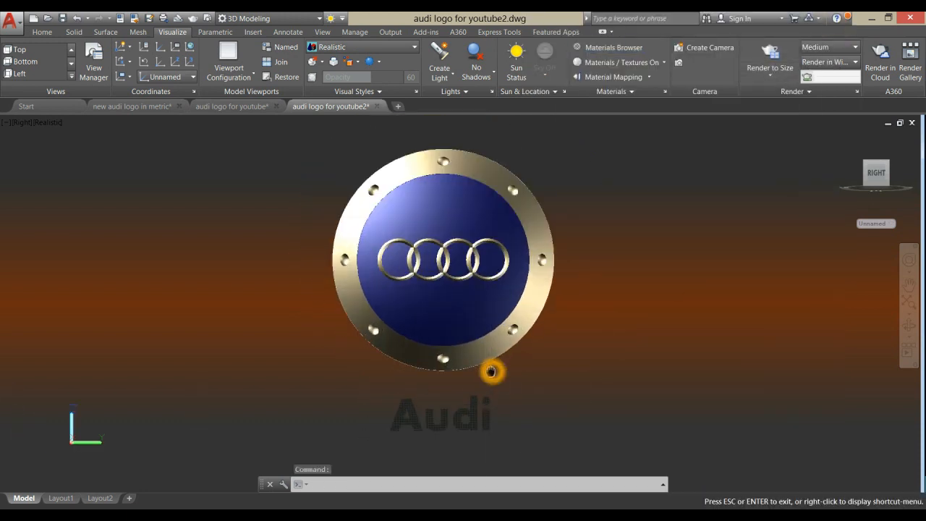
# Fillet the outer and inner edges of the emblem's gold ring with a radius of 1.
pyautogui.click(73, 32)
pyautogui.click(434, 52)
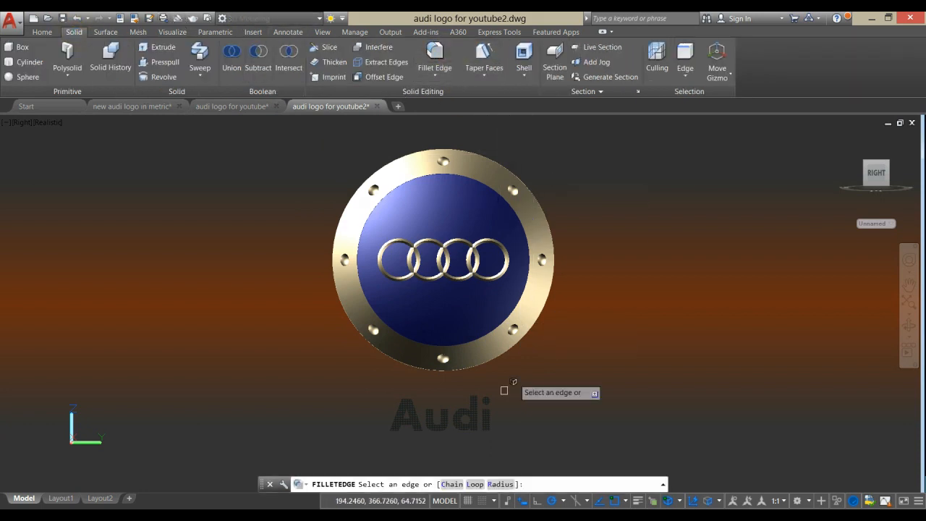
pyautogui.click(498, 482)
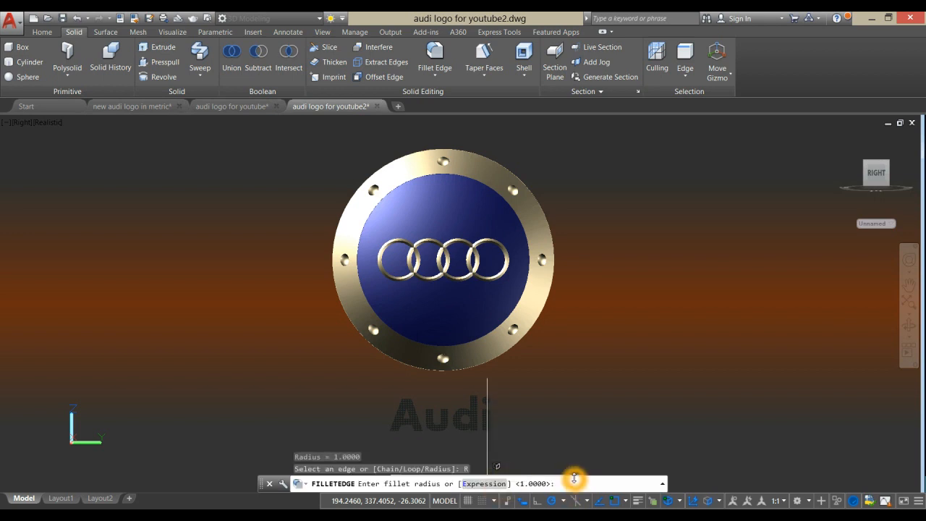
pyautogui.press('Return')
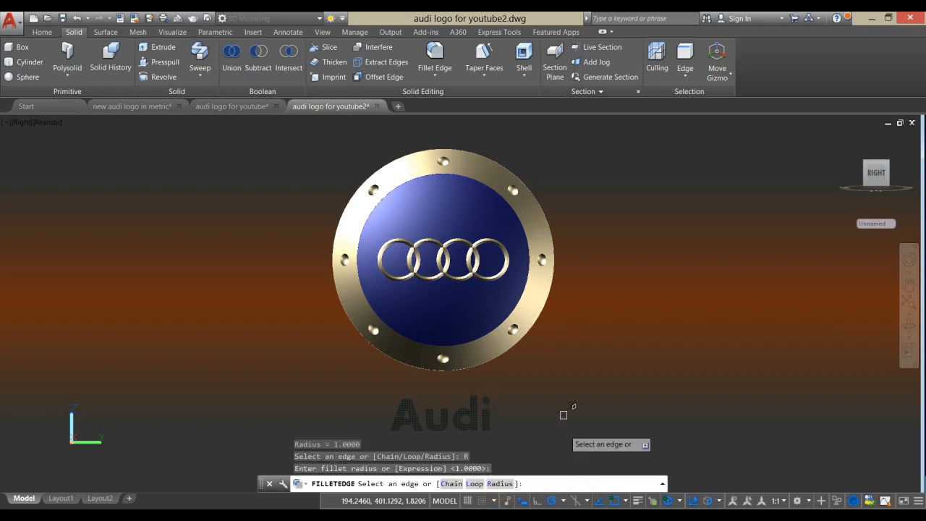
pyautogui.click(503, 171)
pyautogui.click(483, 187)
pyautogui.rightClick(560, 172)
pyautogui.click(576, 181)
pyautogui.rightClick(594, 190)
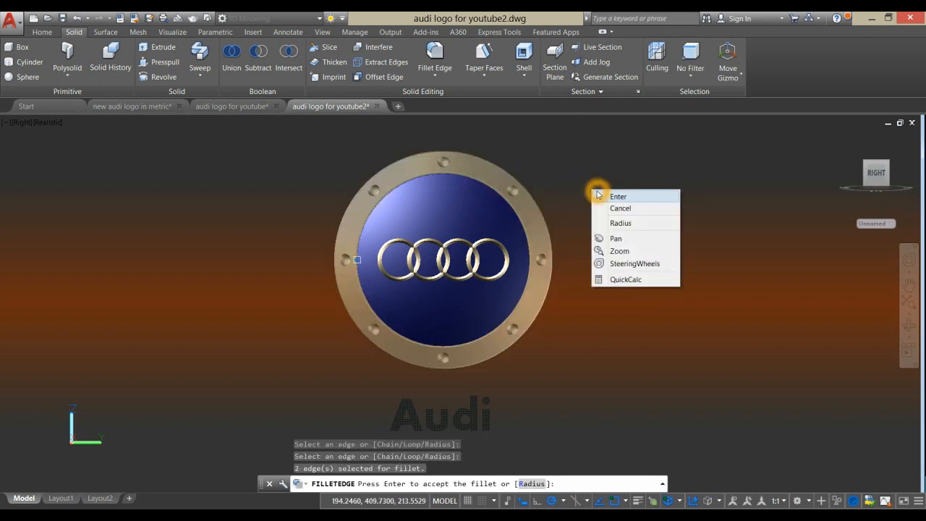
pyautogui.click(599, 196)
pyautogui.moveTo(538, 310); pyautogui.dragTo(536, 301, button='middle')
pyautogui.moveTo(536, 300); pyautogui.dragTo(534, 291)
pyautogui.press('Return')
pyautogui.scroll(2, 471, 386)
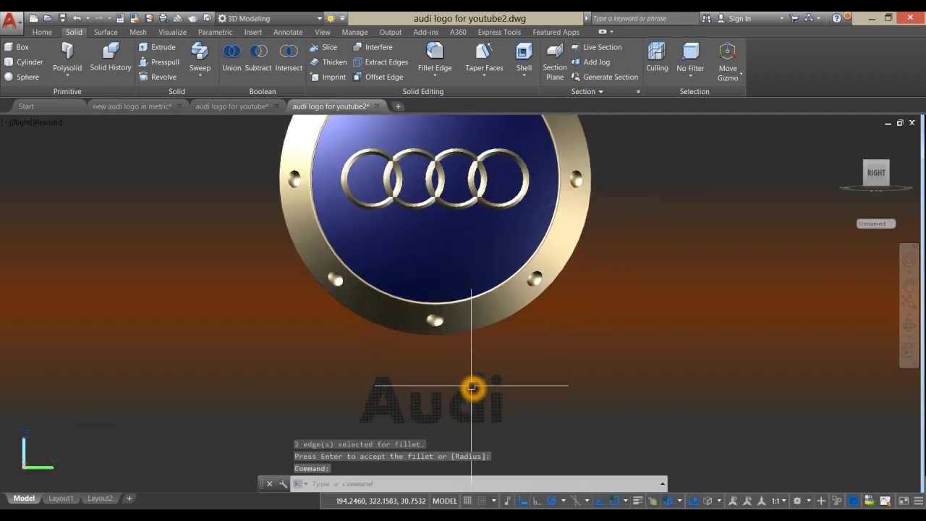
pyautogui.scroll(-2, 471, 385)
pyautogui.click(592, 297)
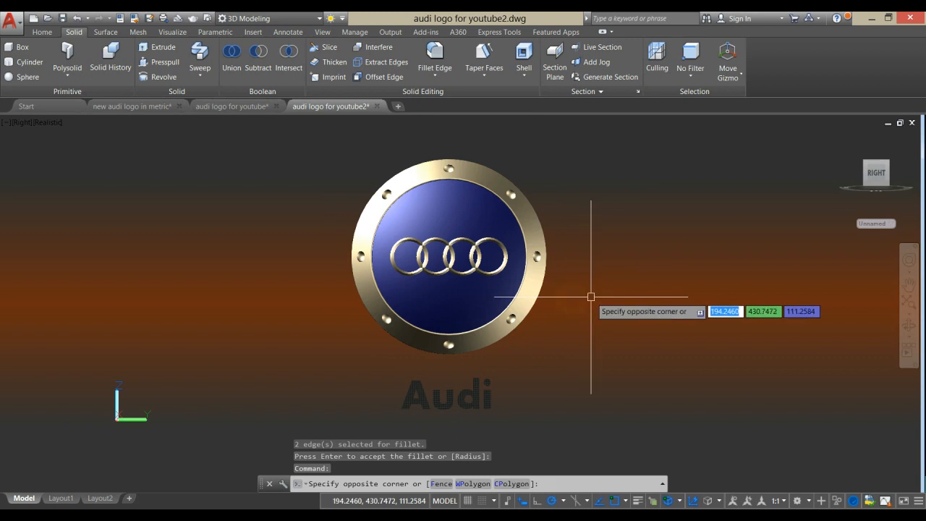
pyautogui.click(591, 297)
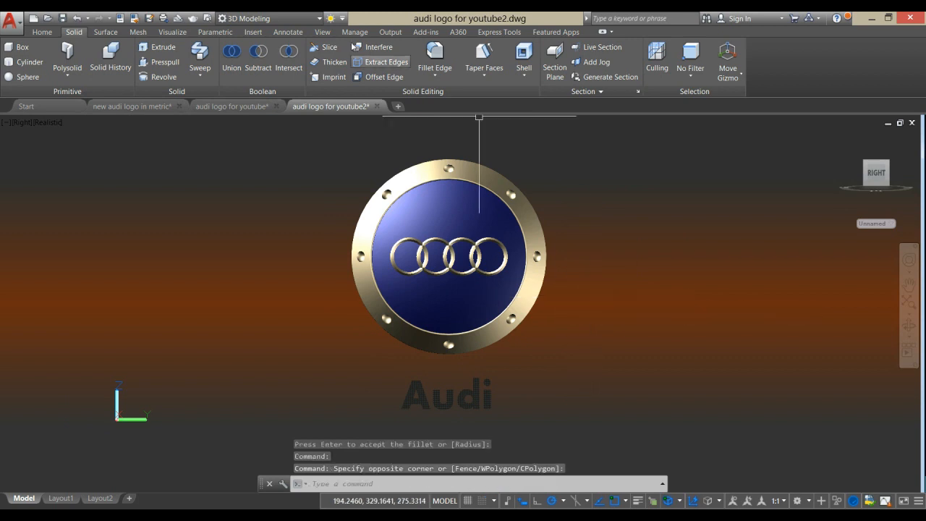
# Adjust the lighting exposure slightly while the sunlight is off.
pyautogui.click(173, 33)
pyautogui.click(466, 92)
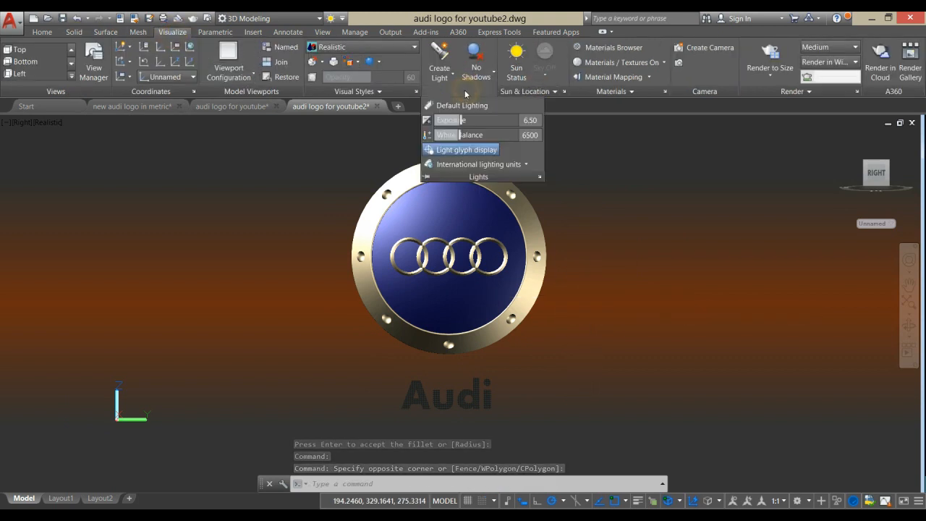
pyautogui.click(458, 120)
pyautogui.moveTo(454, 120)
pyautogui.mouseDown()
pyautogui.moveTo(438, 119)
pyautogui.moveTo(456, 120)
pyautogui.mouseUp()
pyautogui.click(576, 136)
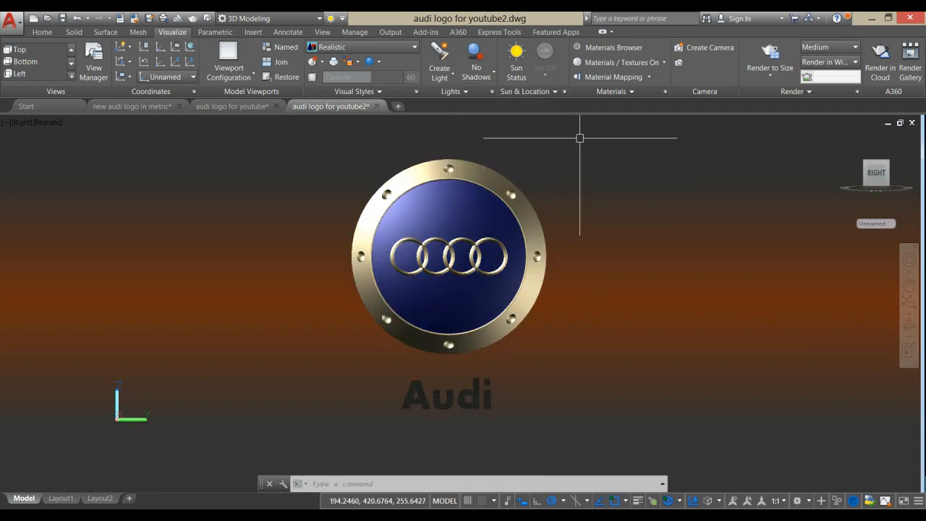
# Turn the sunlight on with the recommended exposure adjustment and shift the exposure slightly toward bright.
pyautogui.click(555, 93)
pyautogui.click(521, 66)
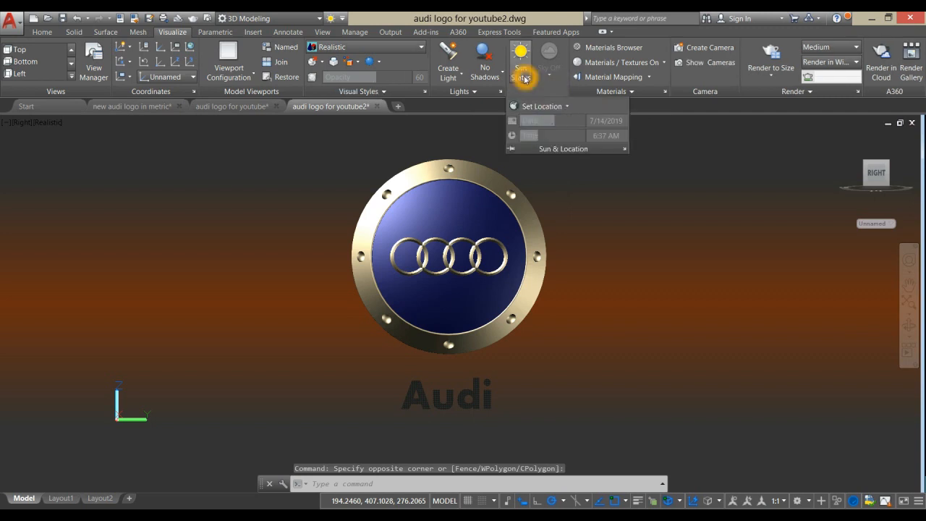
pyautogui.click(514, 255)
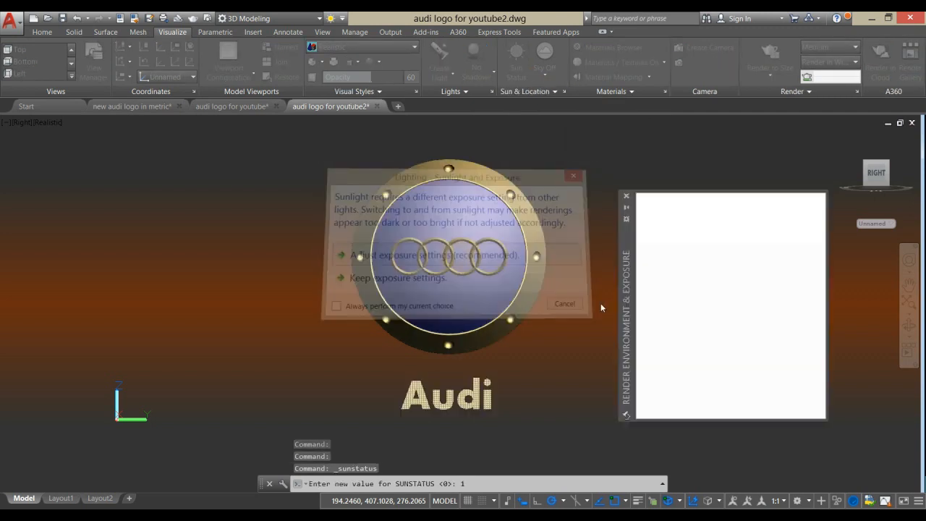
pyautogui.moveTo(740, 317); pyautogui.dragTo(737, 319)
pyautogui.click(627, 196)
pyautogui.click(615, 272)
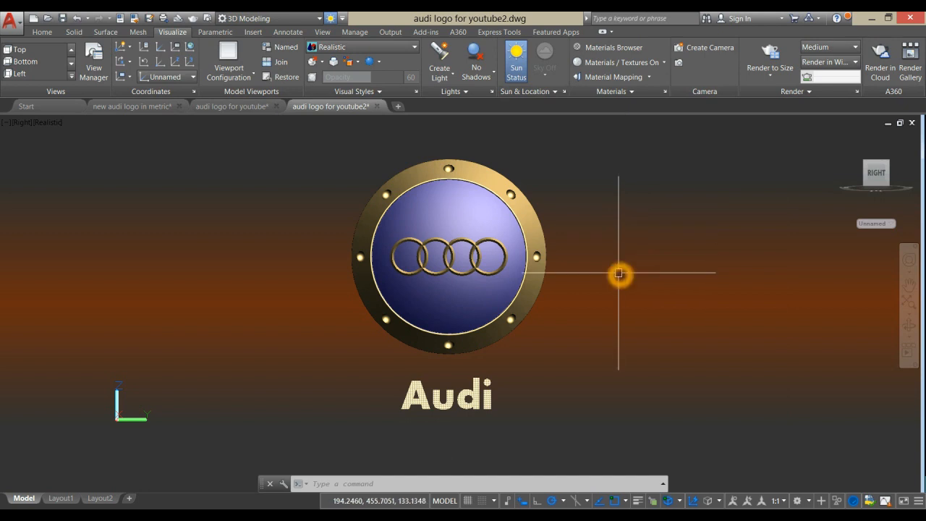
# Export all objects with JPGOUT to the Desktop as the JPEG file "new audi logo", and switch to the desktop.
pyautogui.click(358, 484)
pyautogui.write('j')
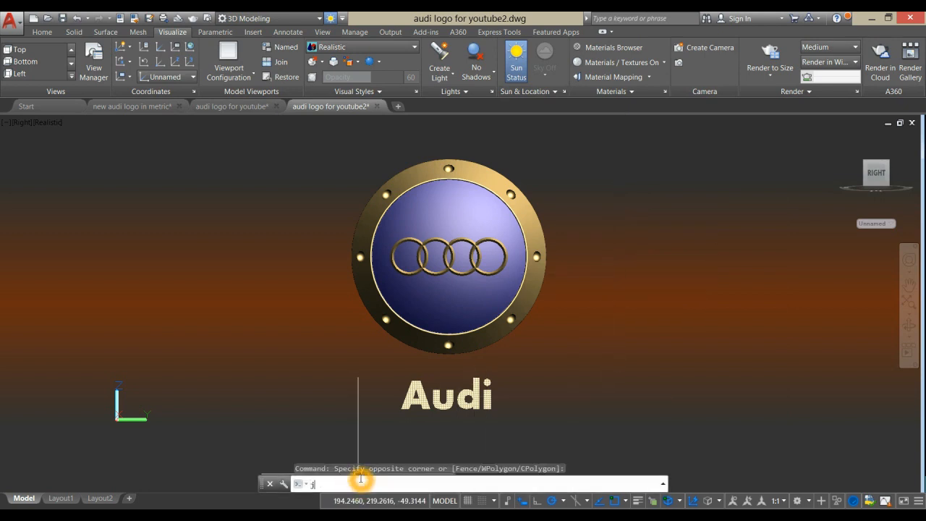
pyautogui.write('p')
pyautogui.press('Return')
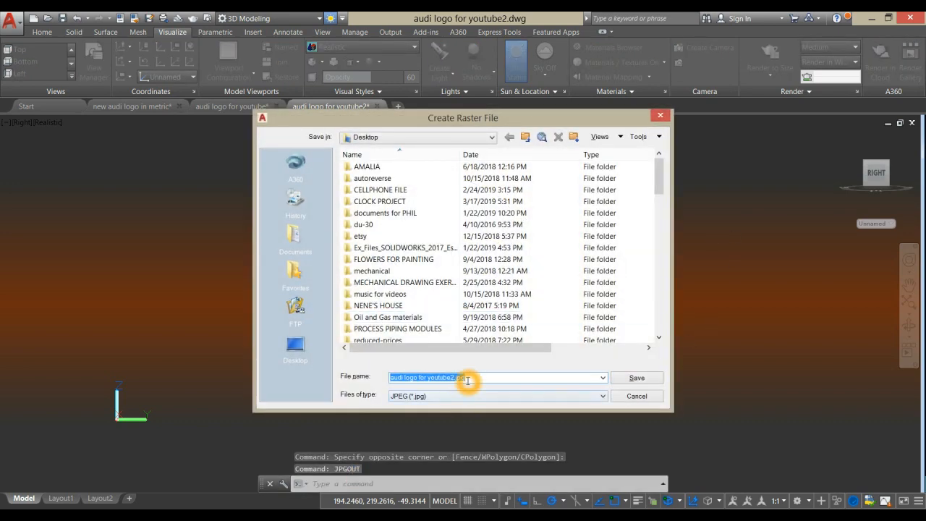
pyautogui.click(470, 376)
pyautogui.moveTo(492, 378); pyautogui.dragTo(362, 393)
pyautogui.write('ne')
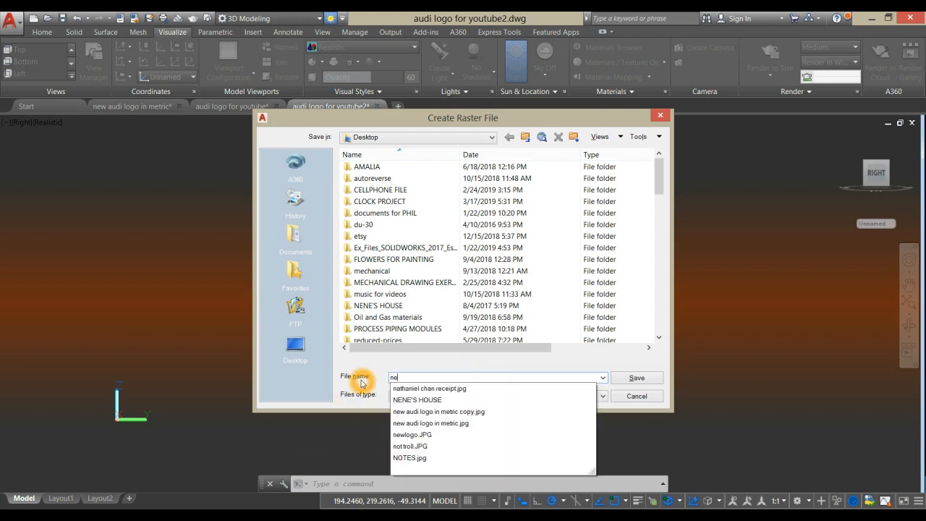
pyautogui.write('w')
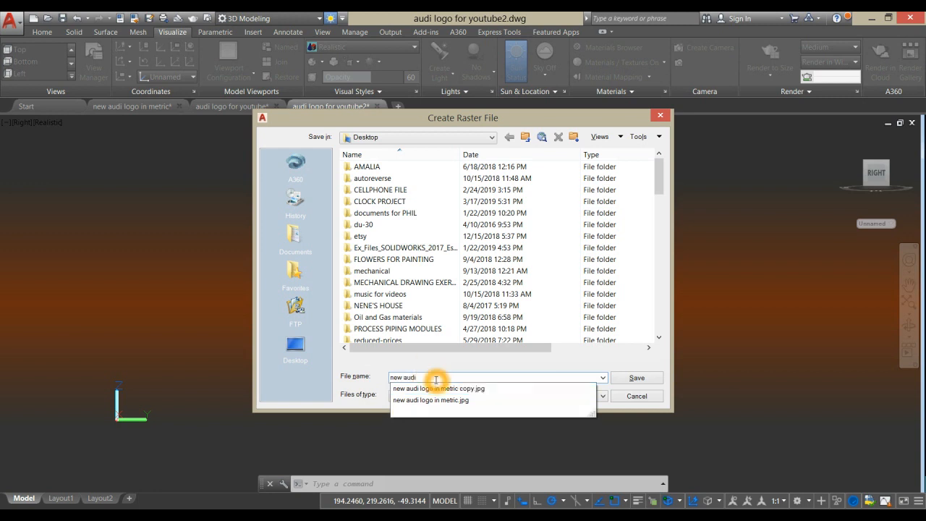
pyautogui.write('audi logo')
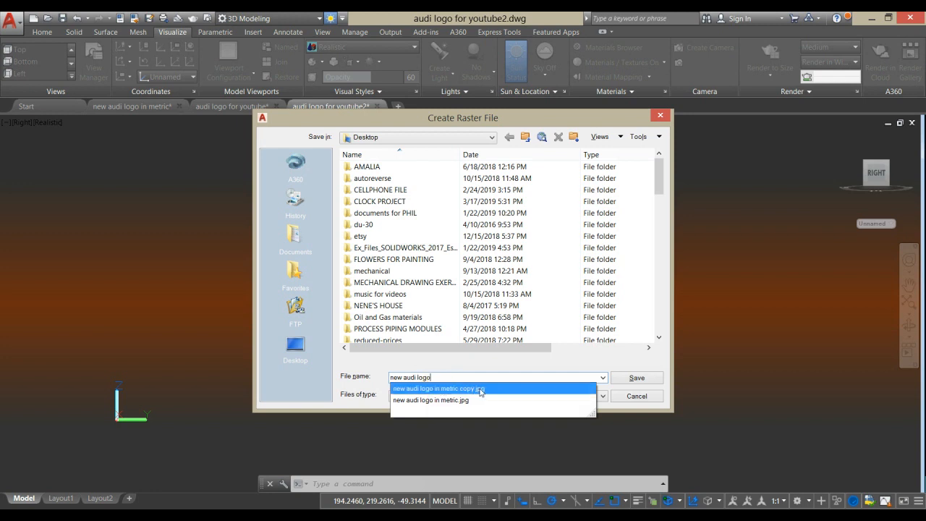
pyautogui.click(642, 383)
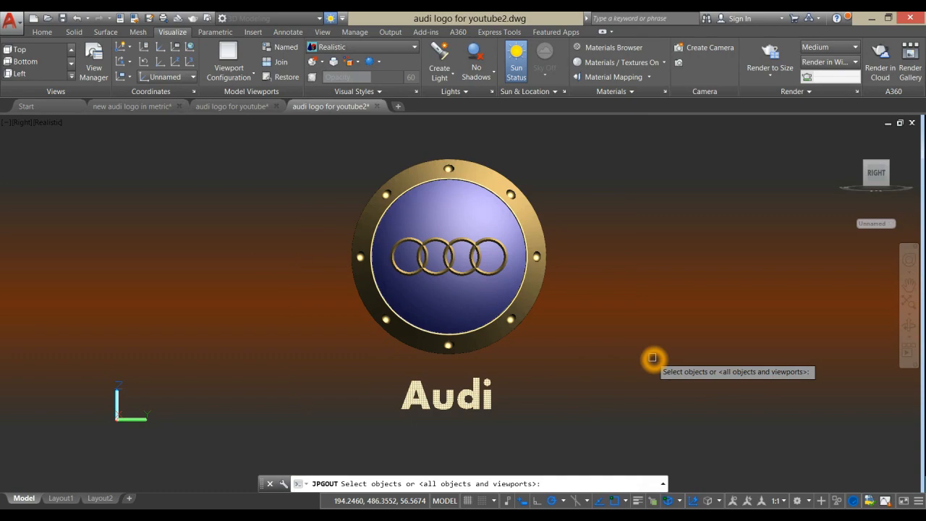
pyautogui.press('Return')
pyautogui.click(871, 18)
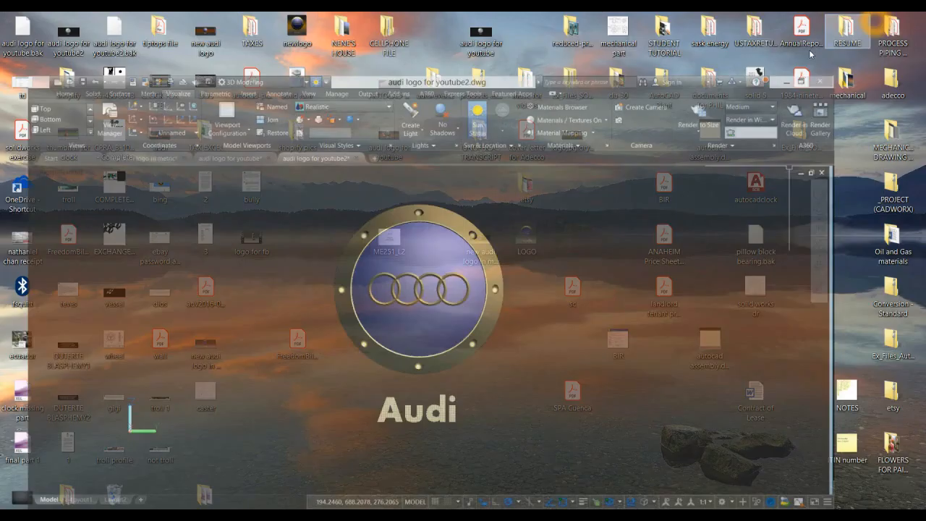
# Open the exported "new audi logo" image from the desktop with Photo Gallery and maximize its window.
pyautogui.click(382, 197)
pyautogui.rightClick(382, 197)
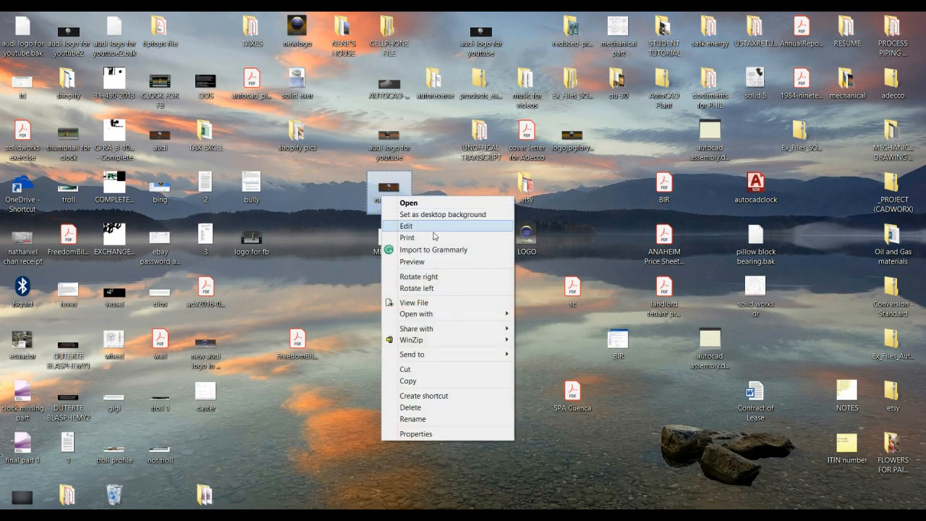
pyautogui.click(449, 314)
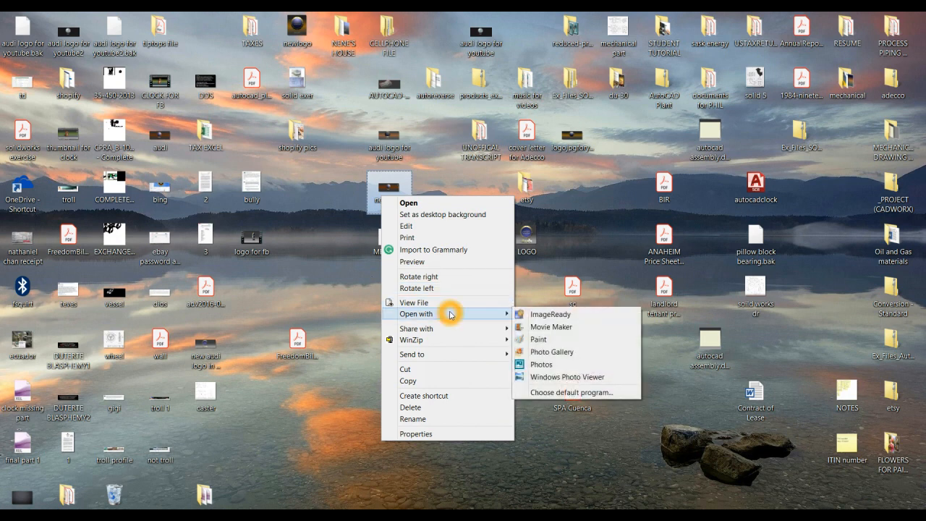
pyautogui.click(565, 352)
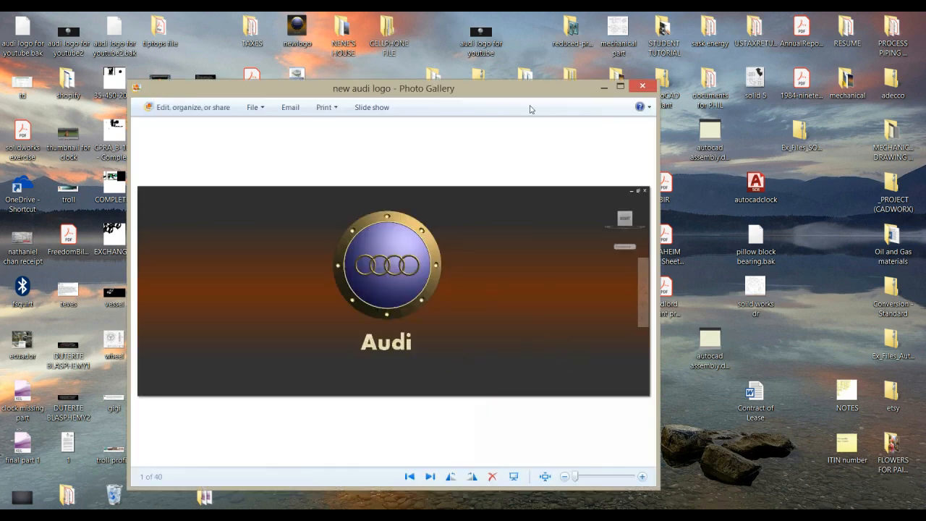
pyautogui.click(620, 87)
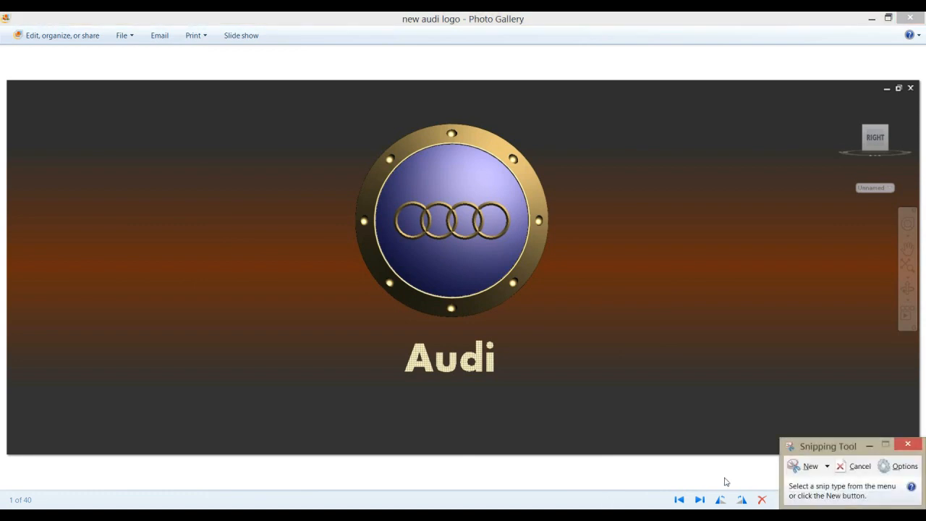
# Capture a rectangular snip with Snipping Tool around the round emblem and the Audi text, leaving out the view controls.
pyautogui.click(827, 467)
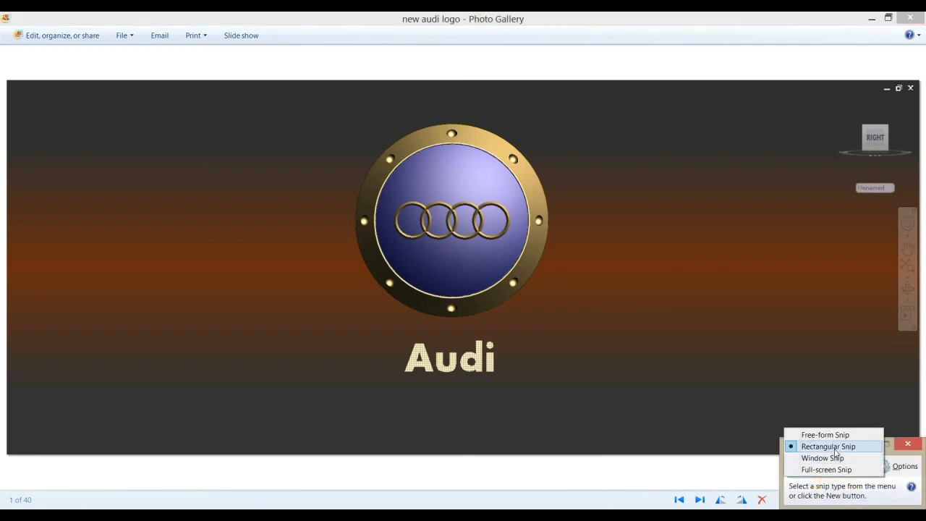
pyautogui.click(836, 449)
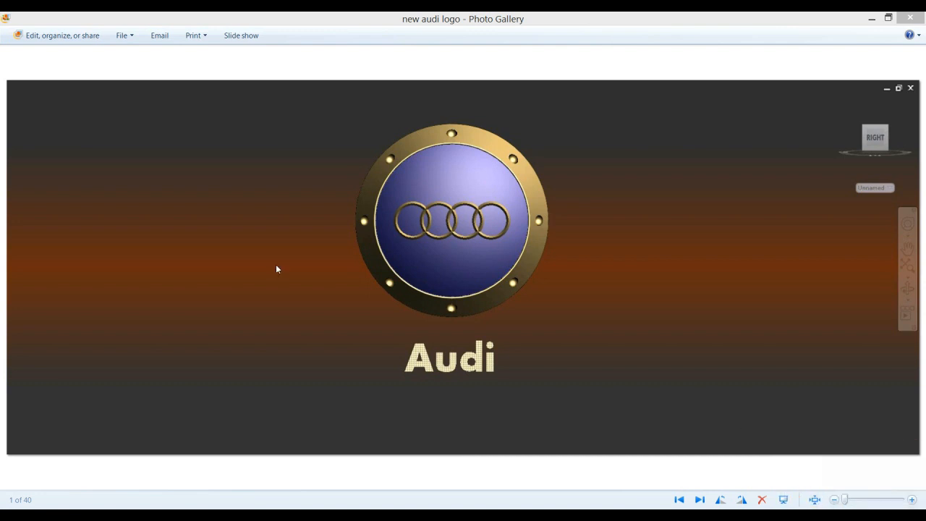
pyautogui.moveTo(283, 106); pyautogui.dragTo(613, 390)
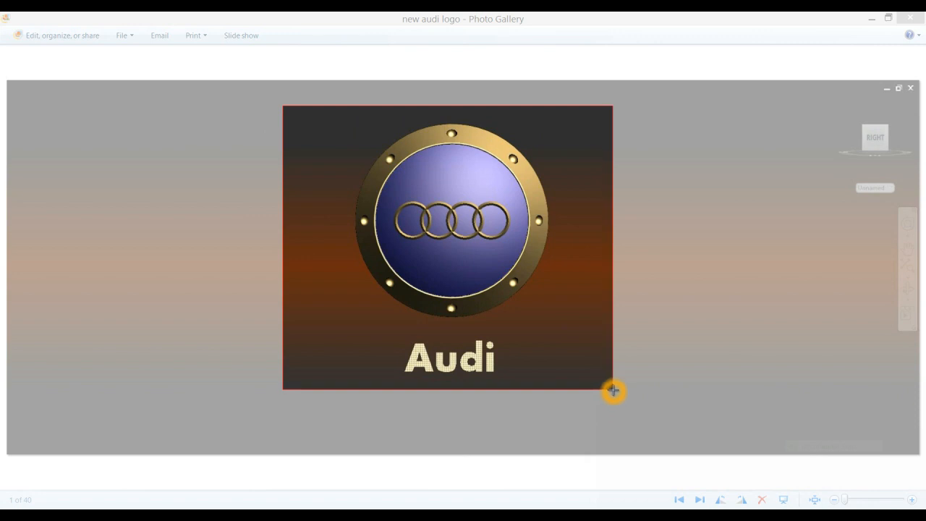
pyautogui.moveTo(613, 391); pyautogui.dragTo(617, 391)
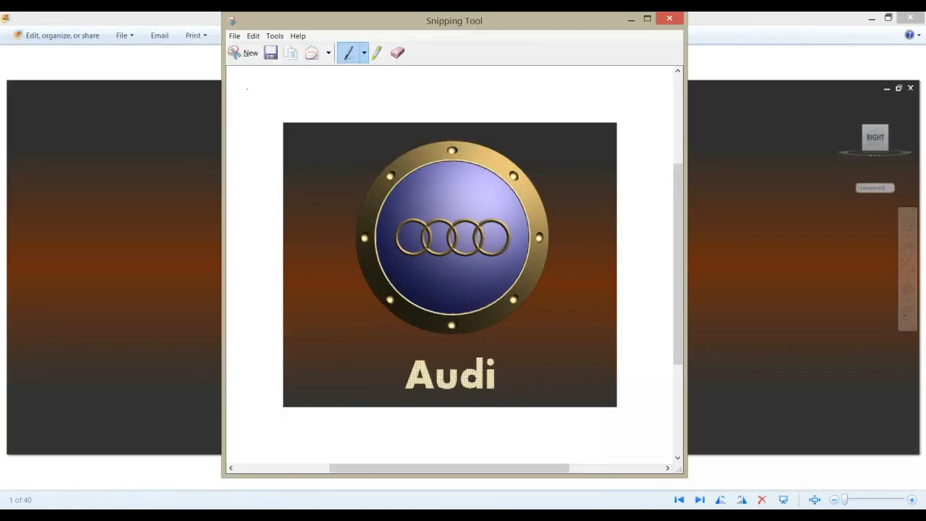
# Save the snip to the Desktop as the JPEG file "cropped logo", and close Snipping Tool and the image viewer.
pyautogui.click(235, 35)
pyautogui.click(258, 63)
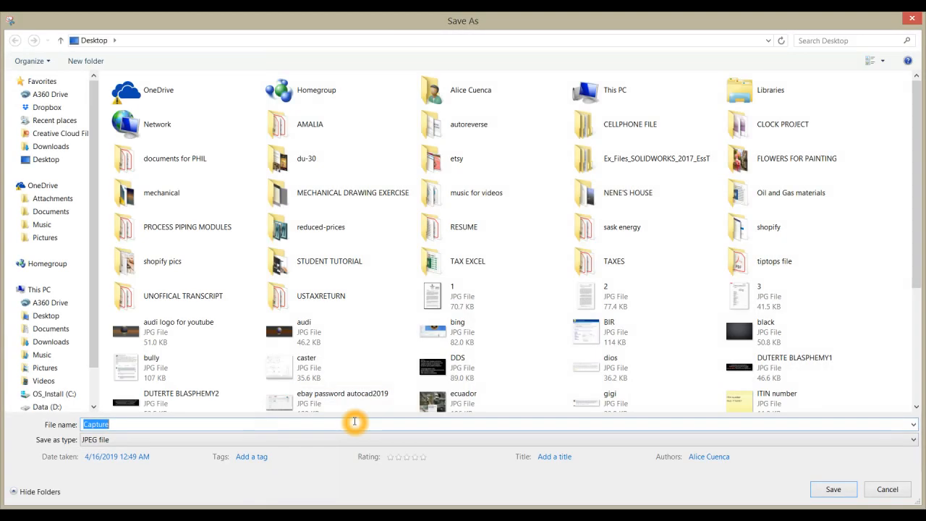
pyautogui.click(354, 422)
pyautogui.moveTo(125, 427); pyautogui.dragTo(57, 421)
pyautogui.write('cl')
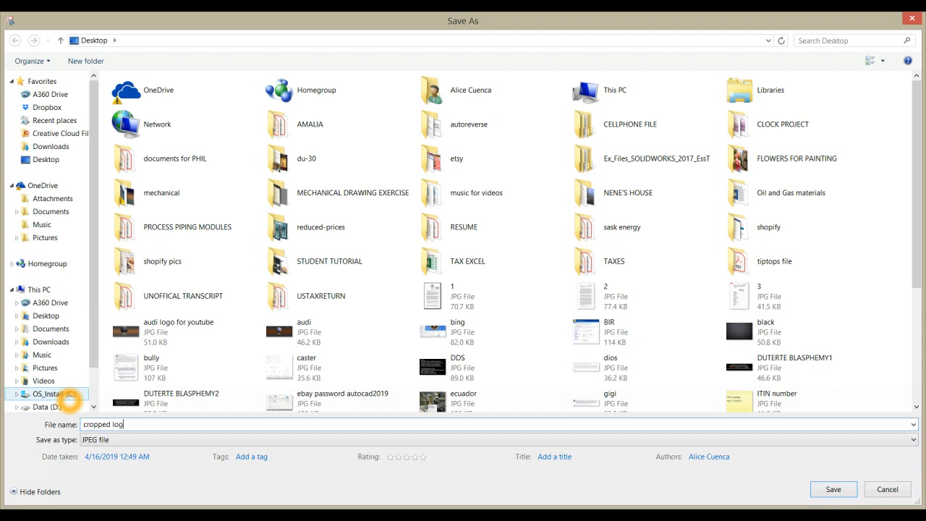
pyautogui.click(834, 491)
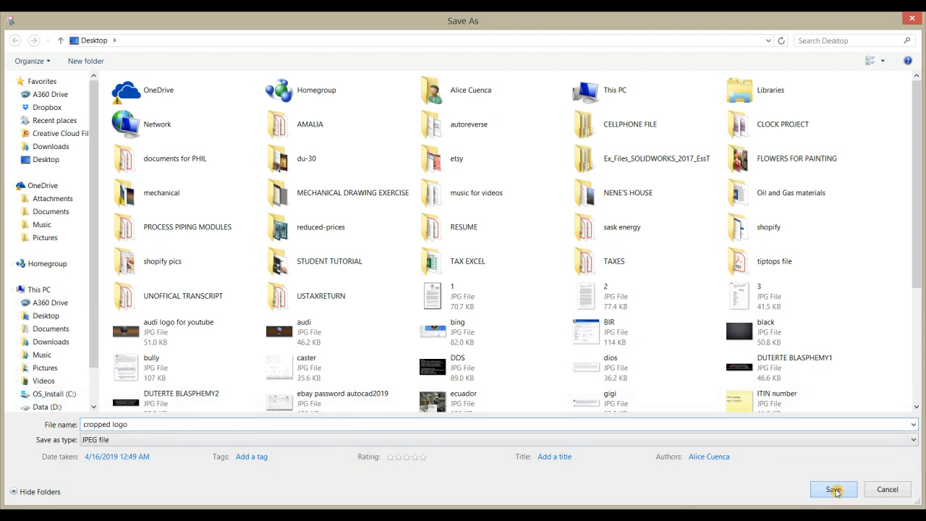
pyautogui.click(675, 19)
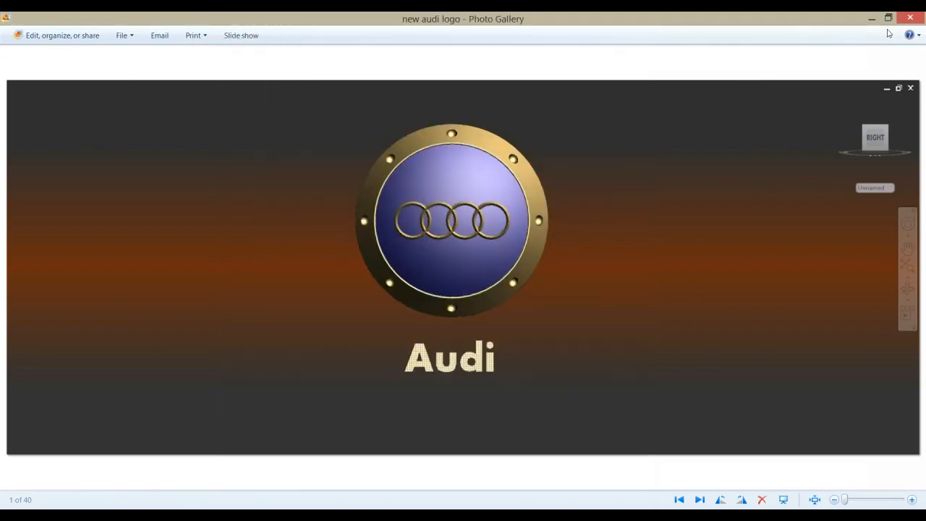
pyautogui.click(910, 17)
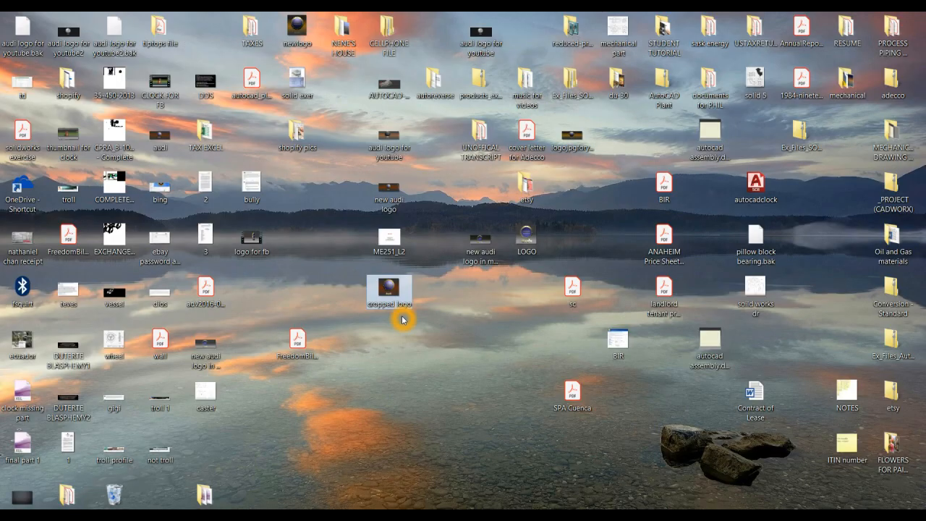
# Open the "cropped logo" image from the desktop with Photo Gallery to examine the cropped emblem.
pyautogui.rightClick(397, 291)
pyautogui.moveTo(469, 170)
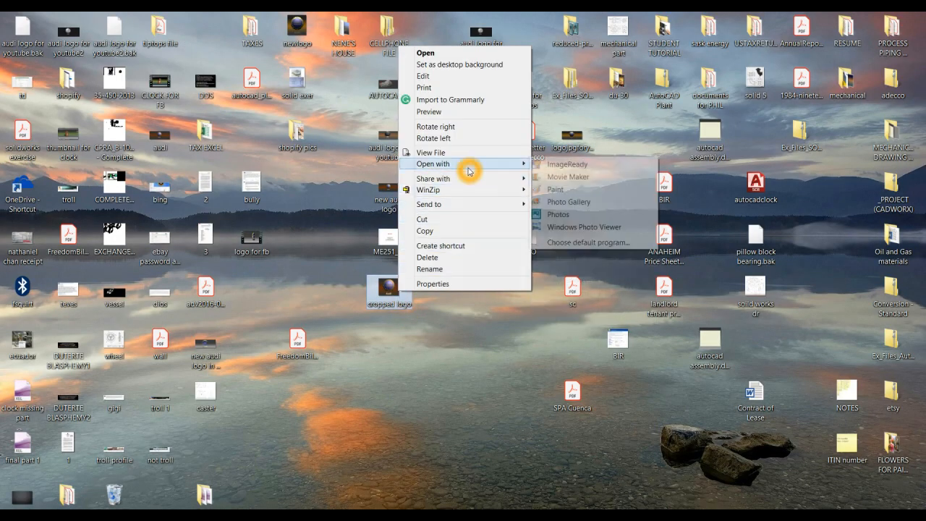
pyautogui.click(577, 204)
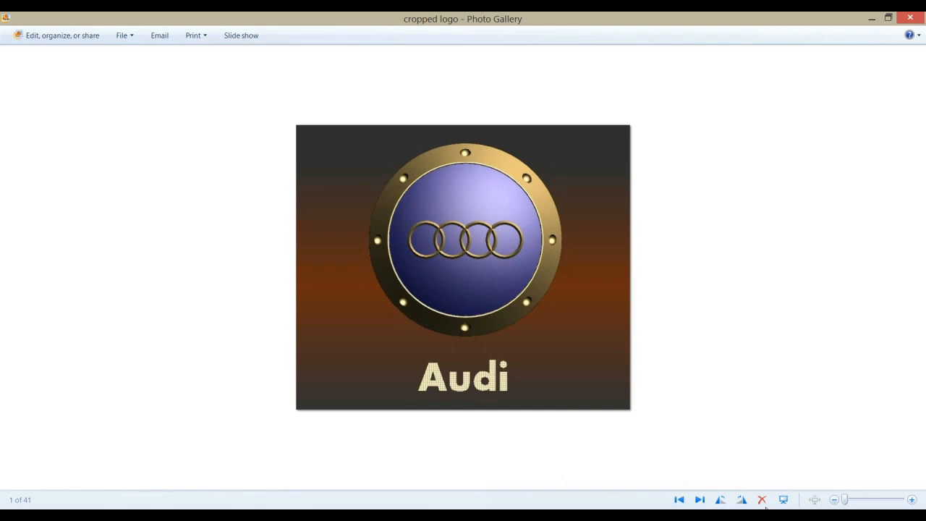
pyautogui.moveTo(845, 500)
pyautogui.mouseDown()
pyautogui.moveTo(873, 499)
pyautogui.moveTo(844, 499)
pyautogui.mouseUp()
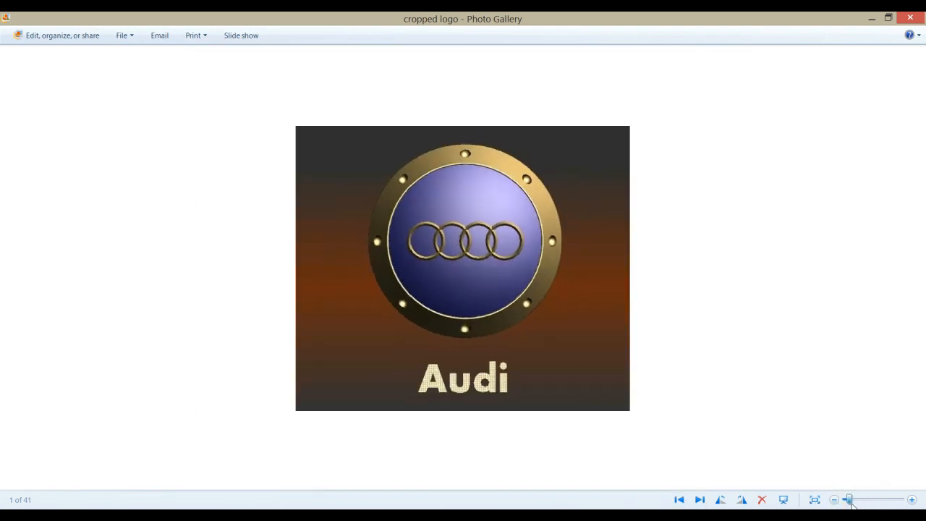